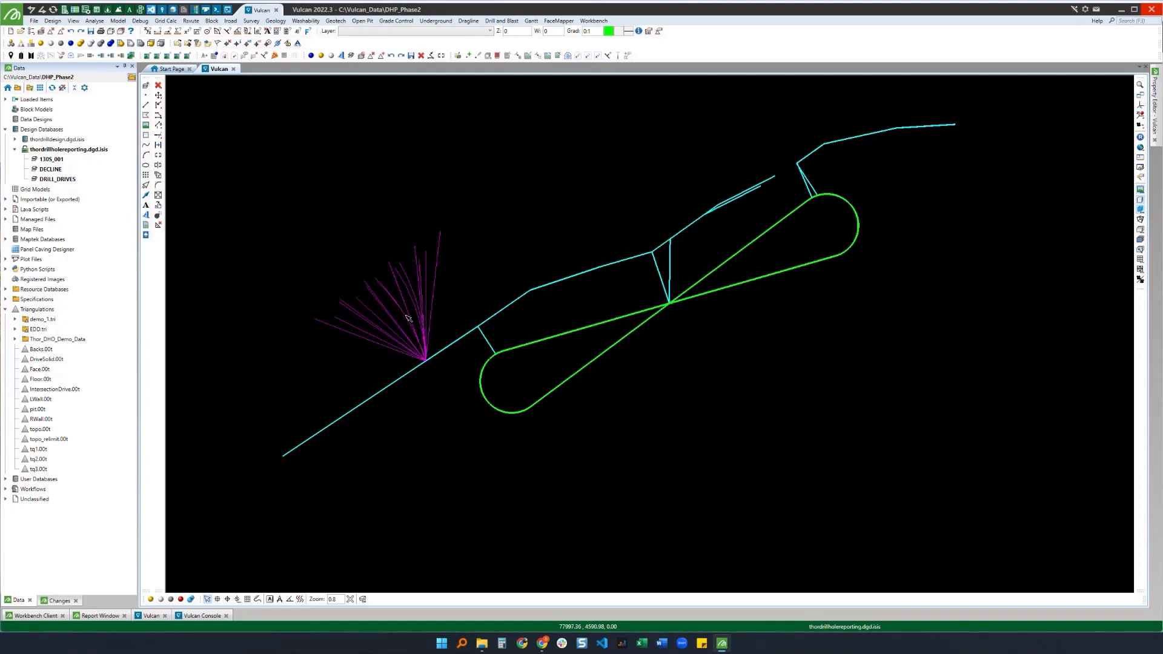
# Step: Load the IntersectionDrive.00t triangulation into the 3D view
pyautogui.moveTo(410, 317)
pyautogui.press('r')
pyautogui.click(420, 352)
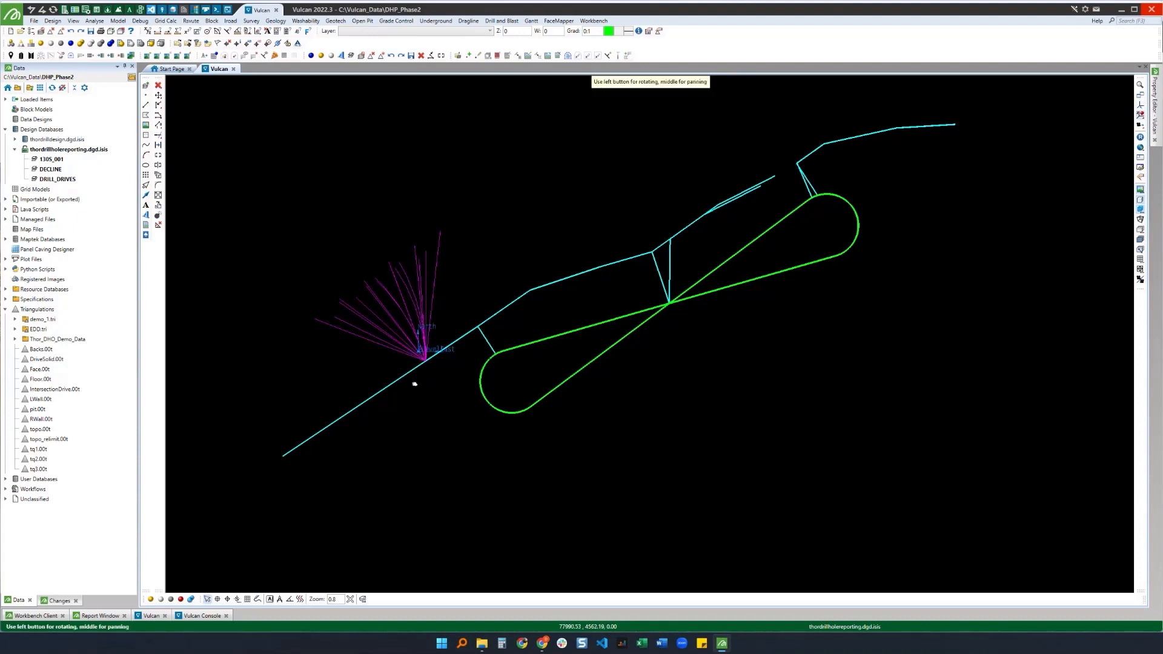
pyautogui.moveTo(415, 384); pyautogui.dragTo(389, 356)
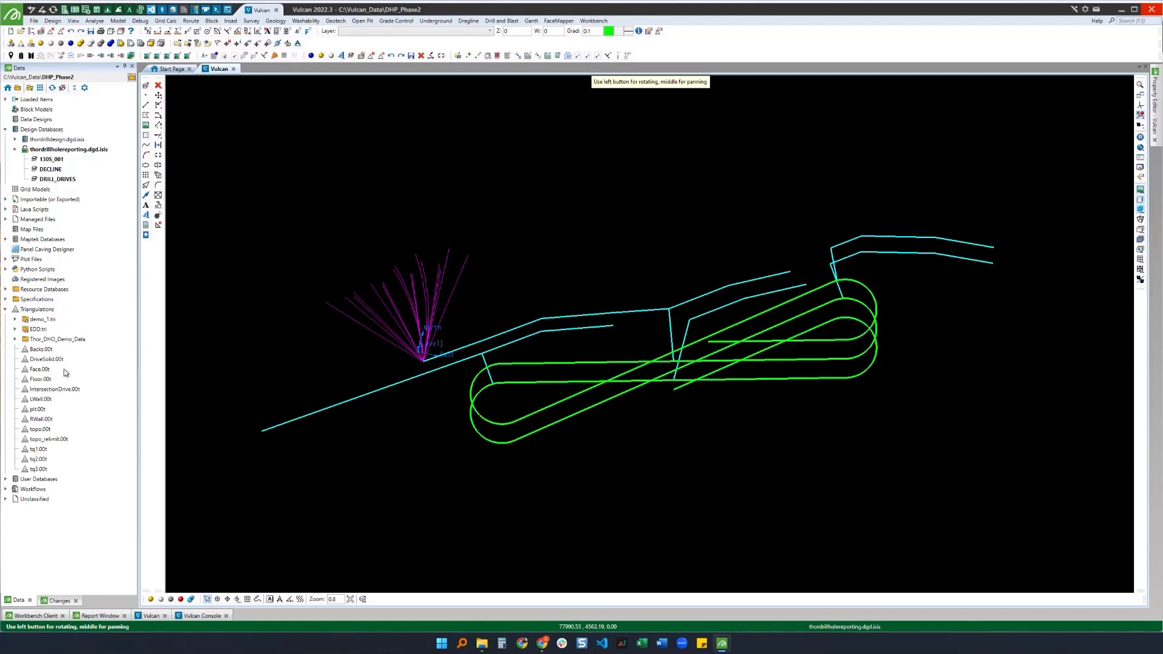
pyautogui.doubleClick(54, 389)
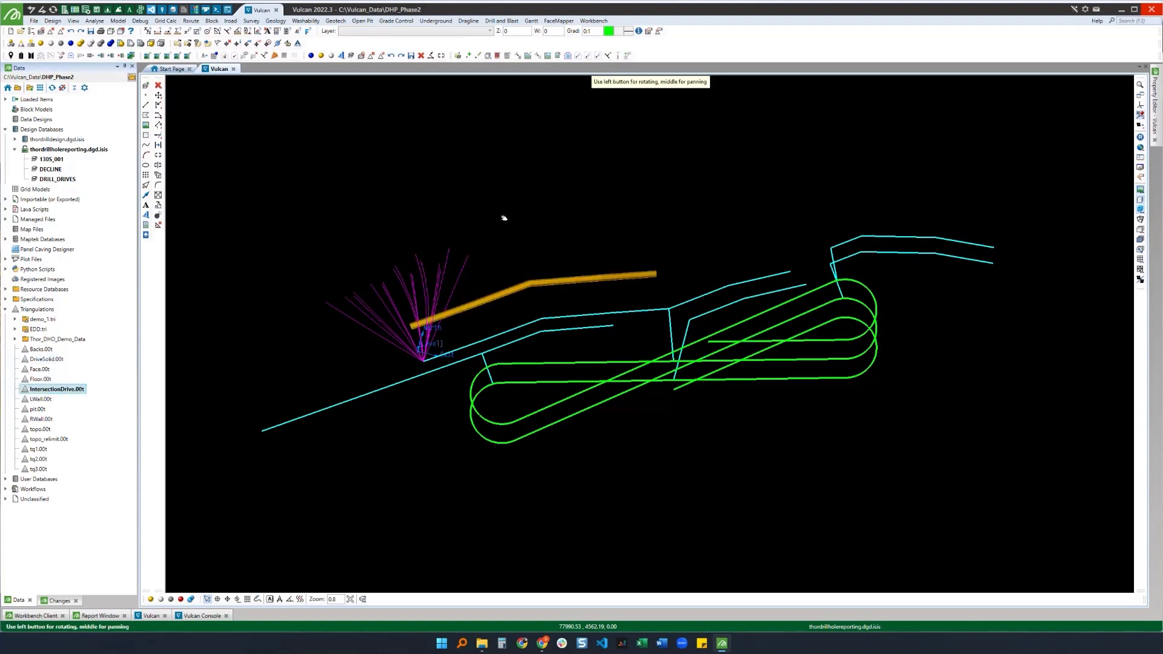
# Step: Load the drillholes into the view with the default loading settings
pyautogui.click(187, 43)
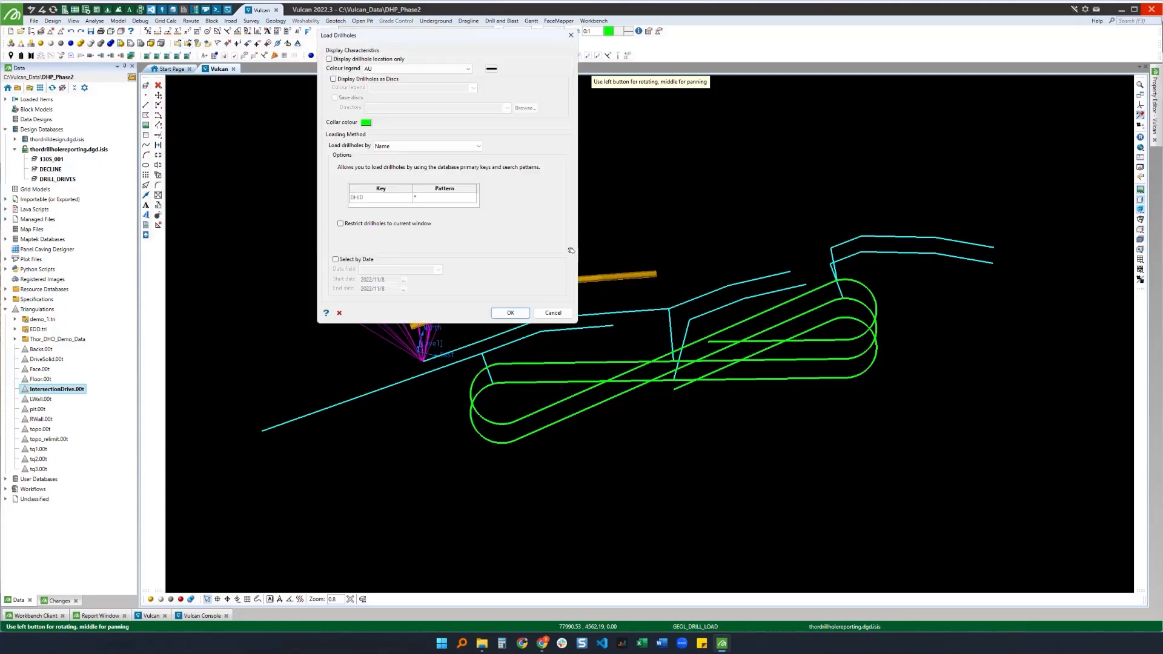
pyautogui.click(511, 312)
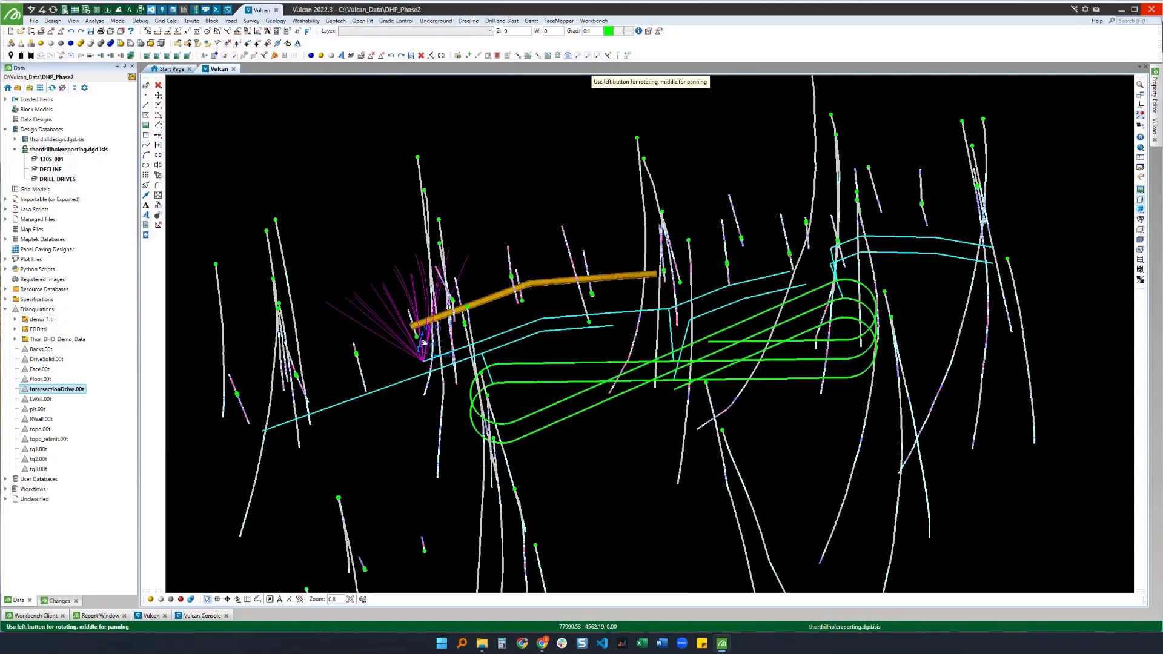
pyautogui.moveTo(424, 343); pyautogui.dragTo(462, 283)
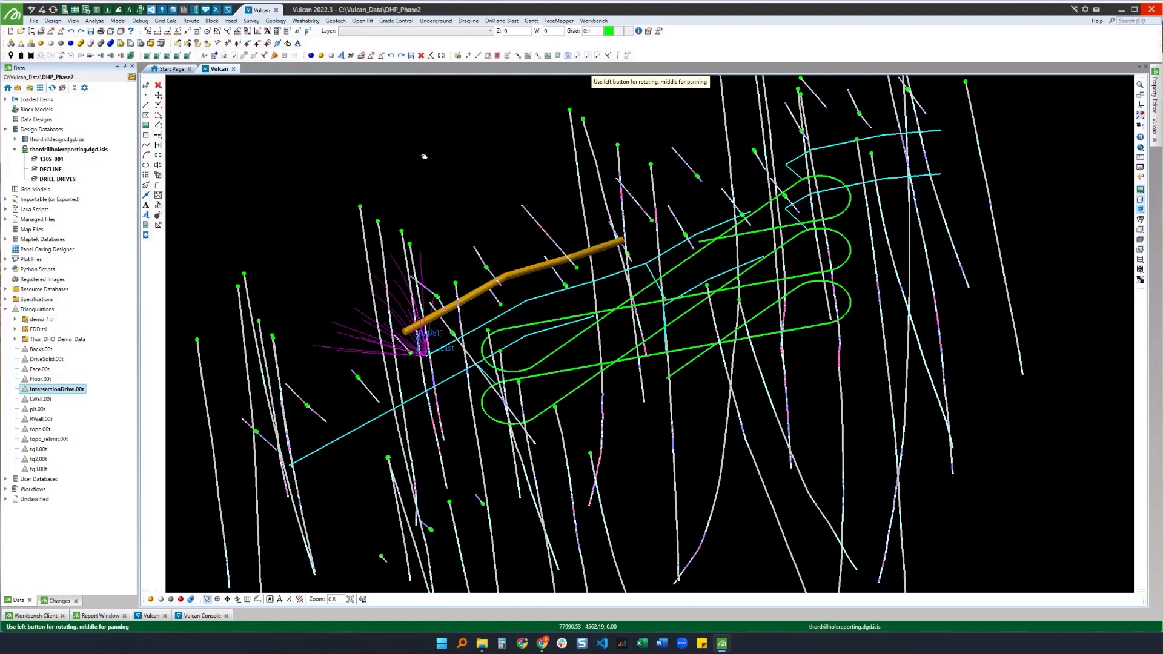
# Step: Open Drillhole Planning Reporting and set the specification file to dhp_with_dan.dpr_spec
pyautogui.click(279, 22)
pyautogui.moveTo(313, 76)
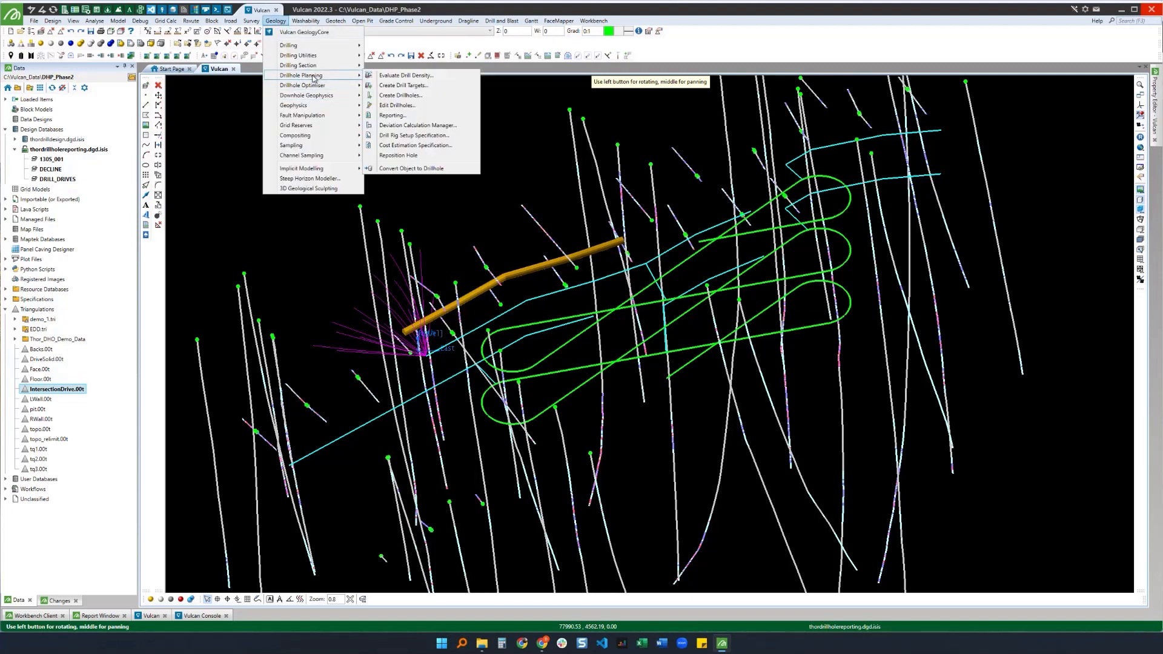
pyautogui.click(415, 117)
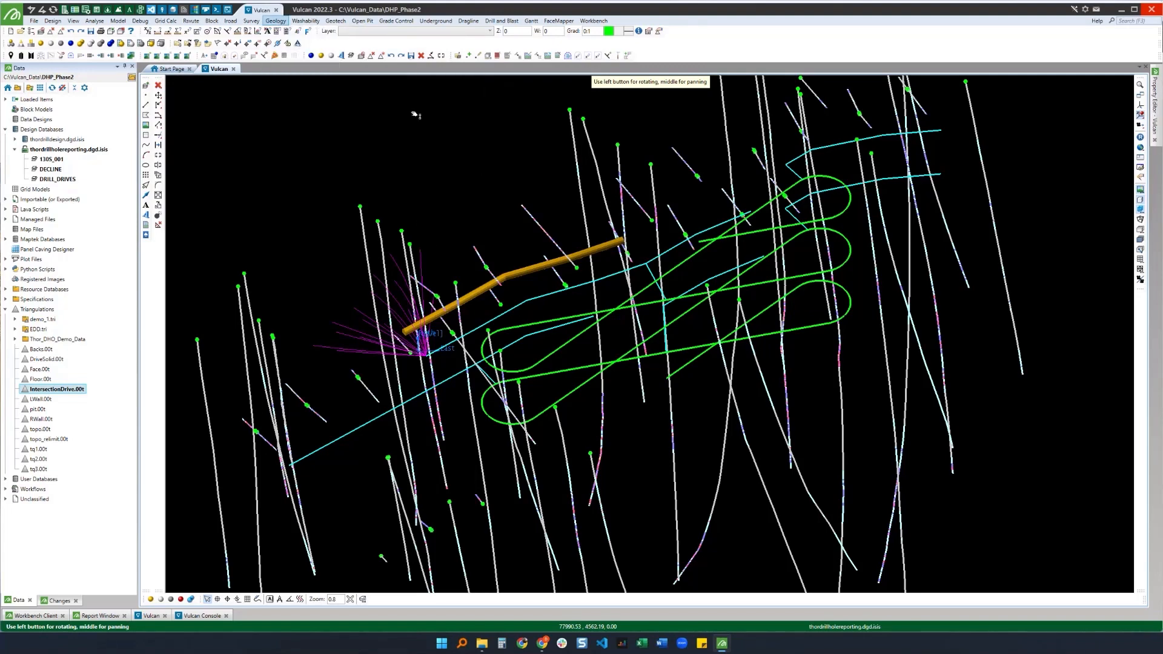
pyautogui.moveTo(370, 22); pyautogui.dragTo(638, 130)
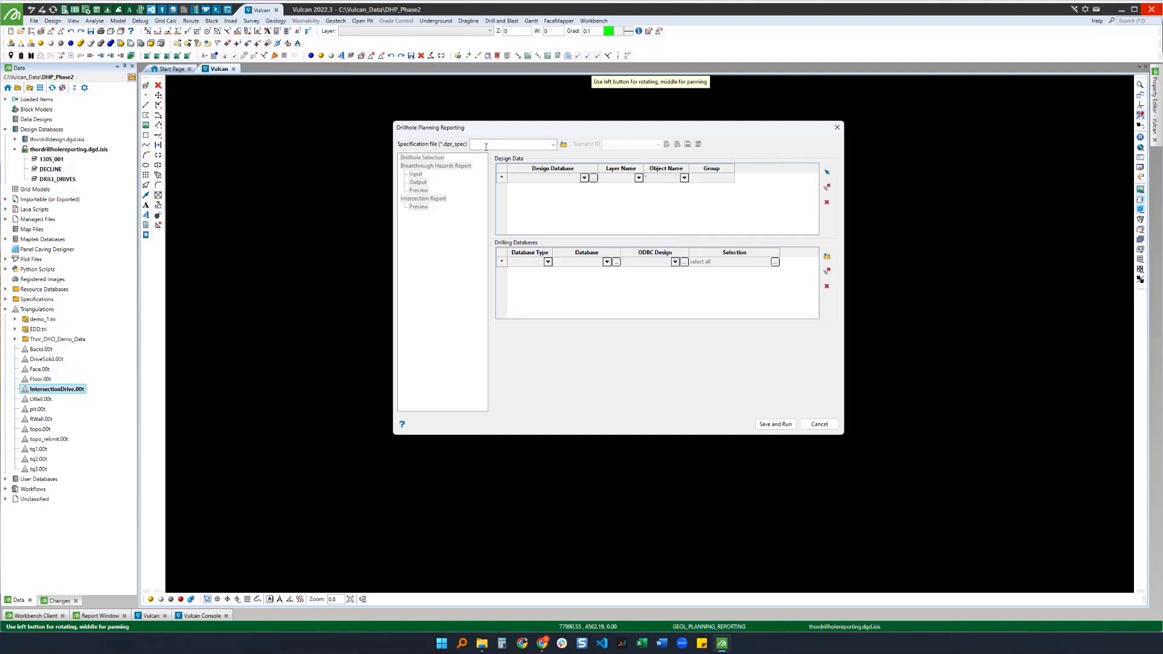
pyautogui.write('dhp_with_dan')
pyautogui.press('Tab')
# Step: Create a new scenario with the ID breakthroughs
pyautogui.click(667, 145)
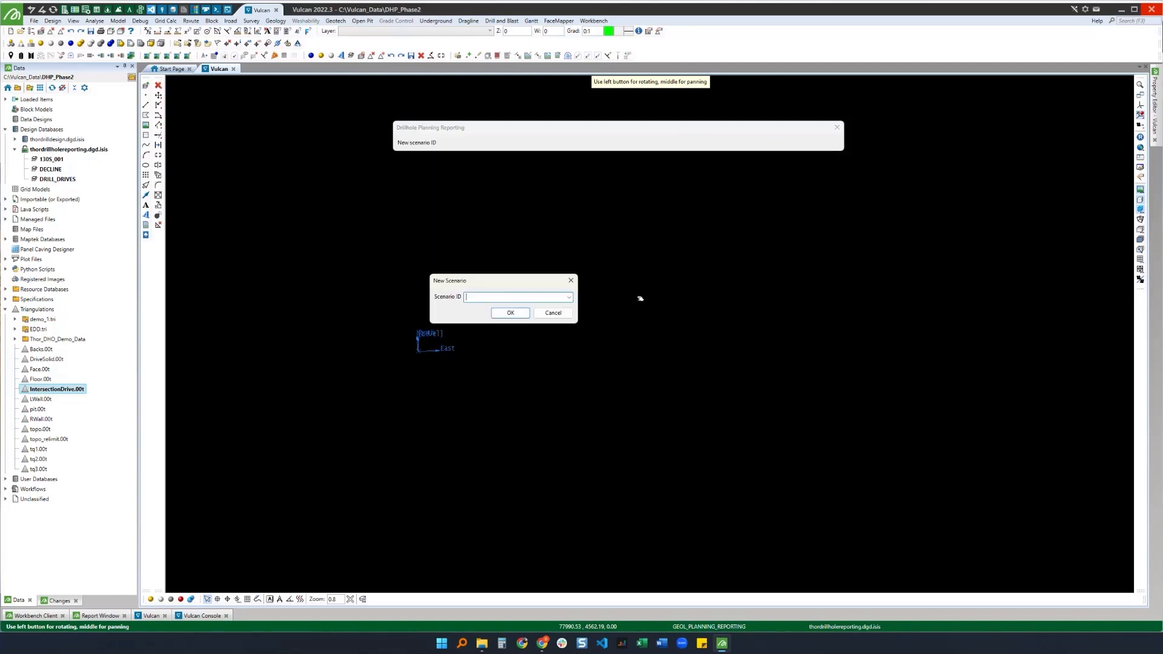
pyautogui.write('1')
pyautogui.moveTo(479, 297); pyautogui.dragTo(458, 297)
pyautogui.write('breakthroughs')
pyautogui.click(517, 315)
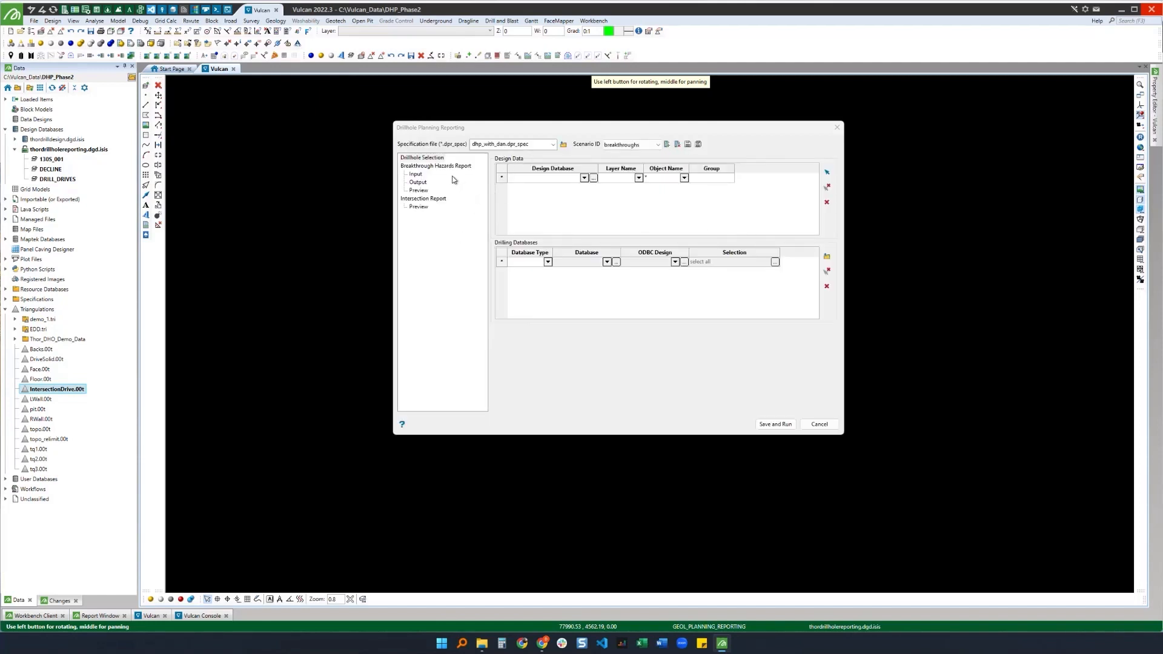
# Step: Disable the Intersection Report in the drillhole planning report settings
pyautogui.click(476, 126)
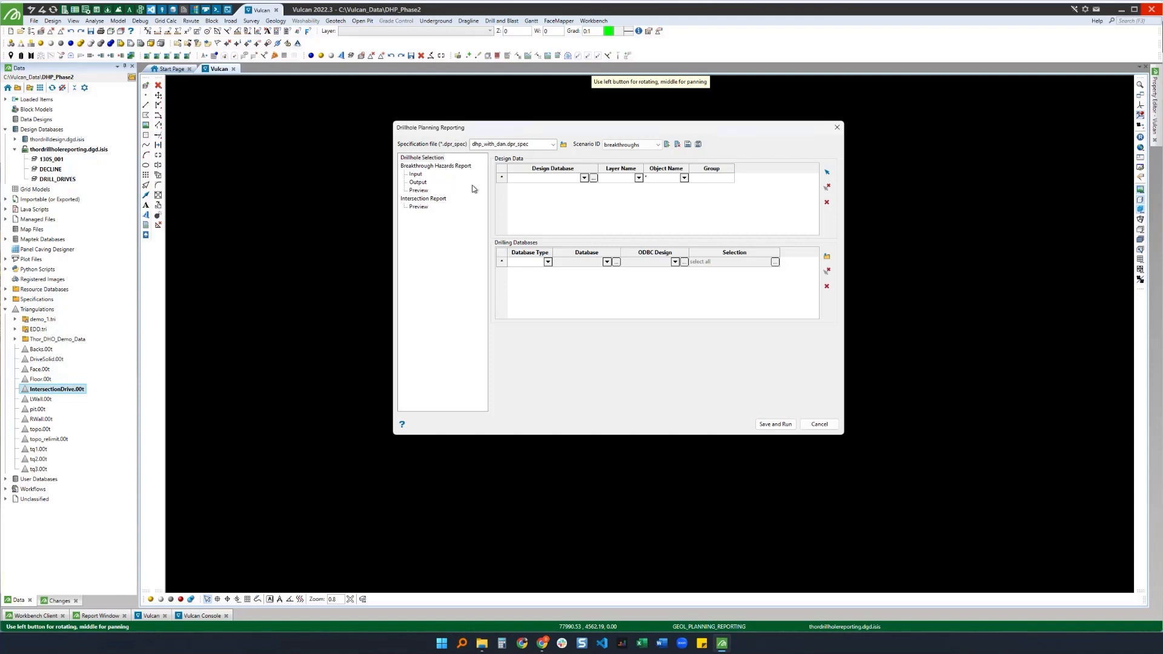
pyautogui.click(417, 166)
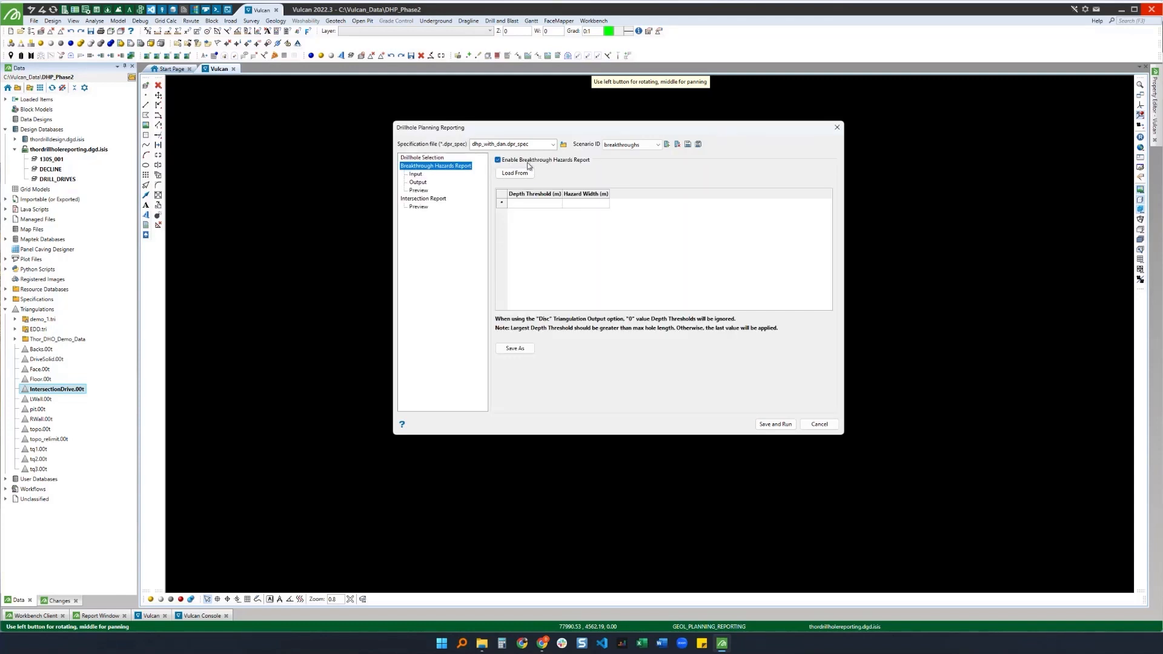
pyautogui.click(427, 199)
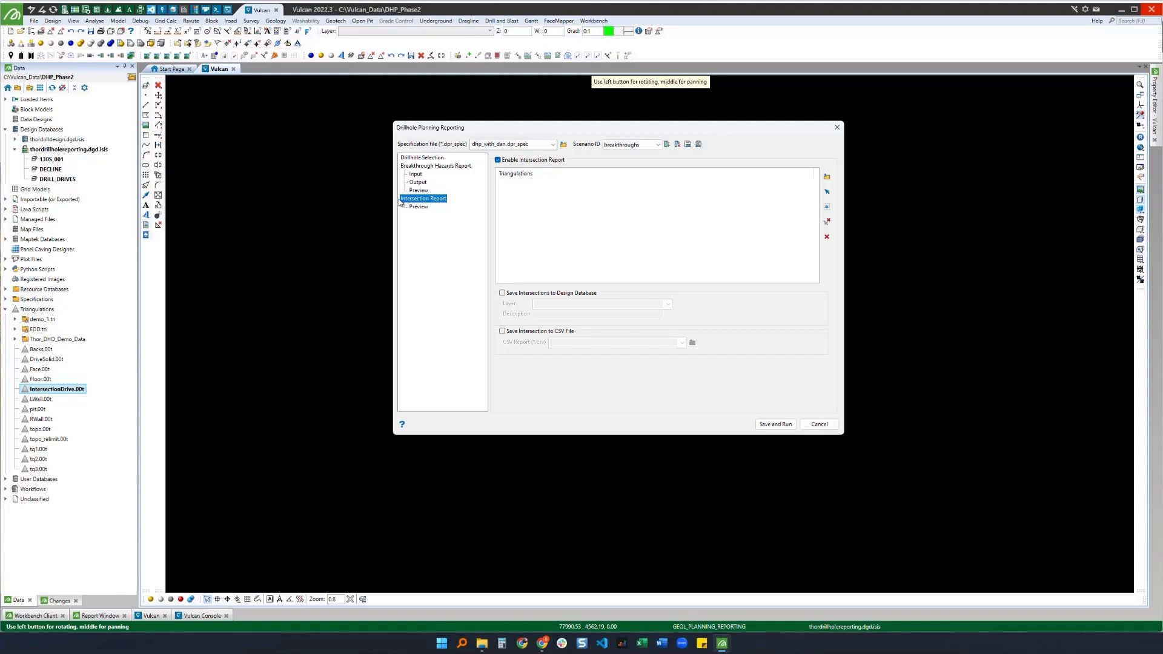
pyautogui.click(498, 160)
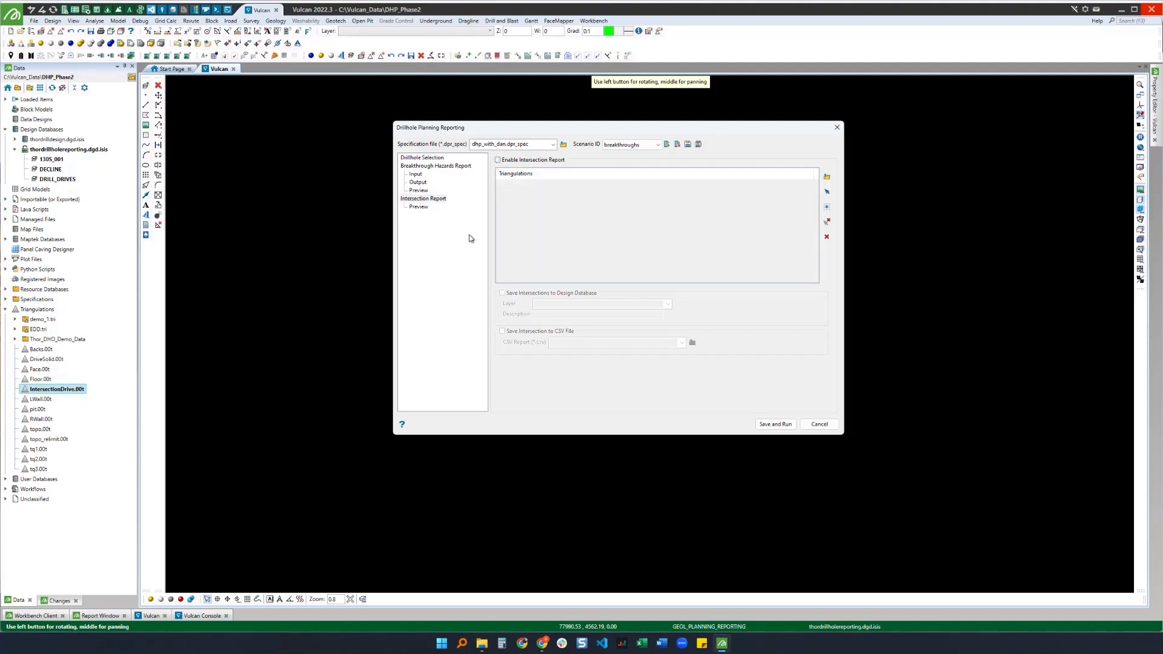
pyautogui.click(422, 158)
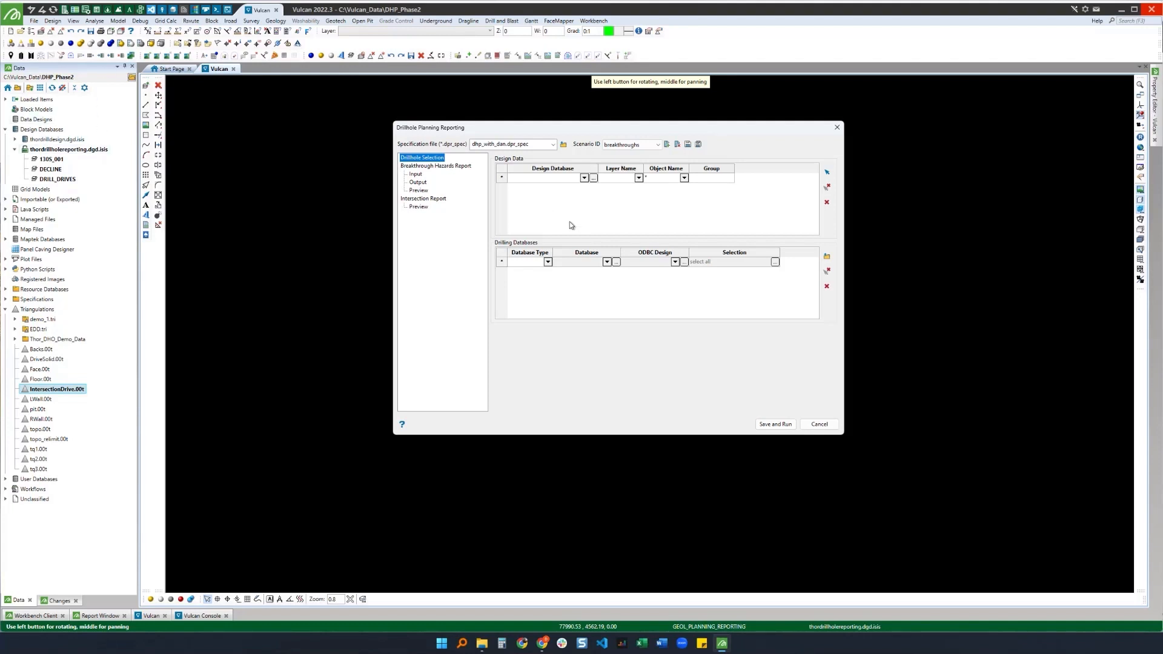
pyautogui.click(585, 178)
pyautogui.click(585, 178)
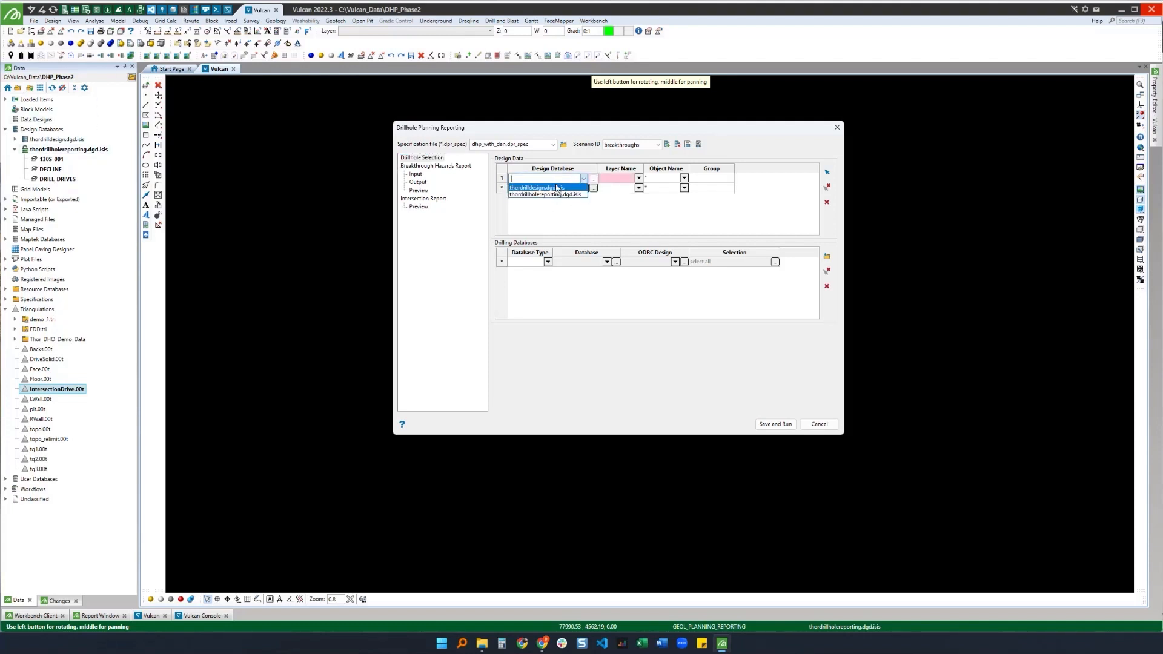
pyautogui.click(557, 190)
pyautogui.click(638, 178)
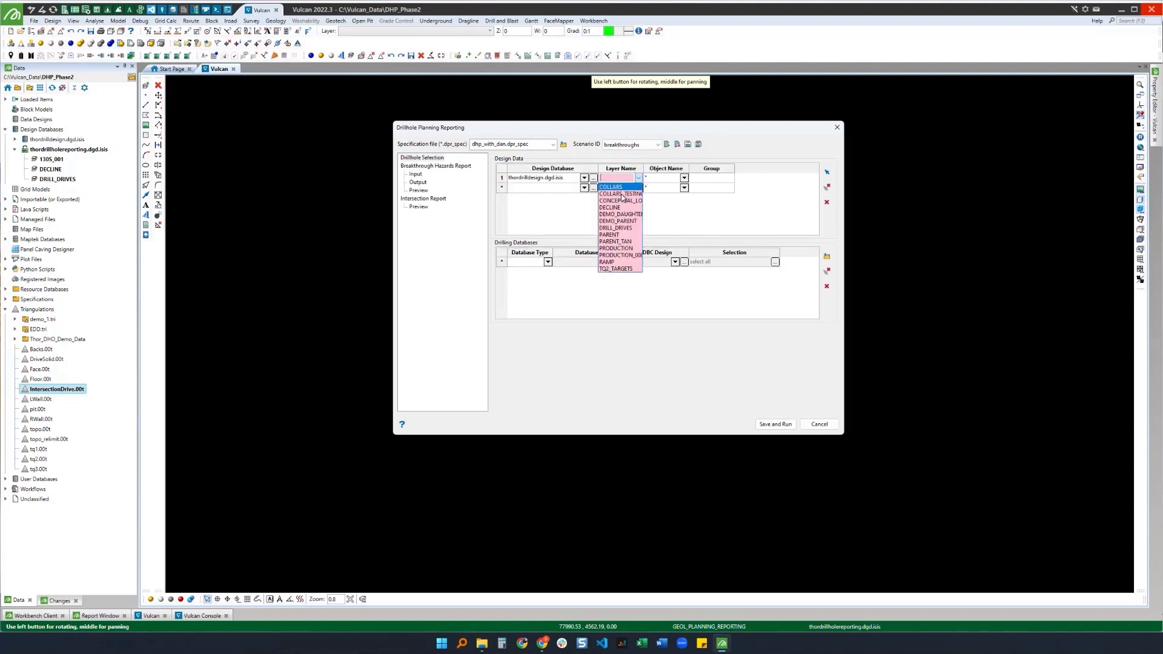
pyautogui.click(517, 196)
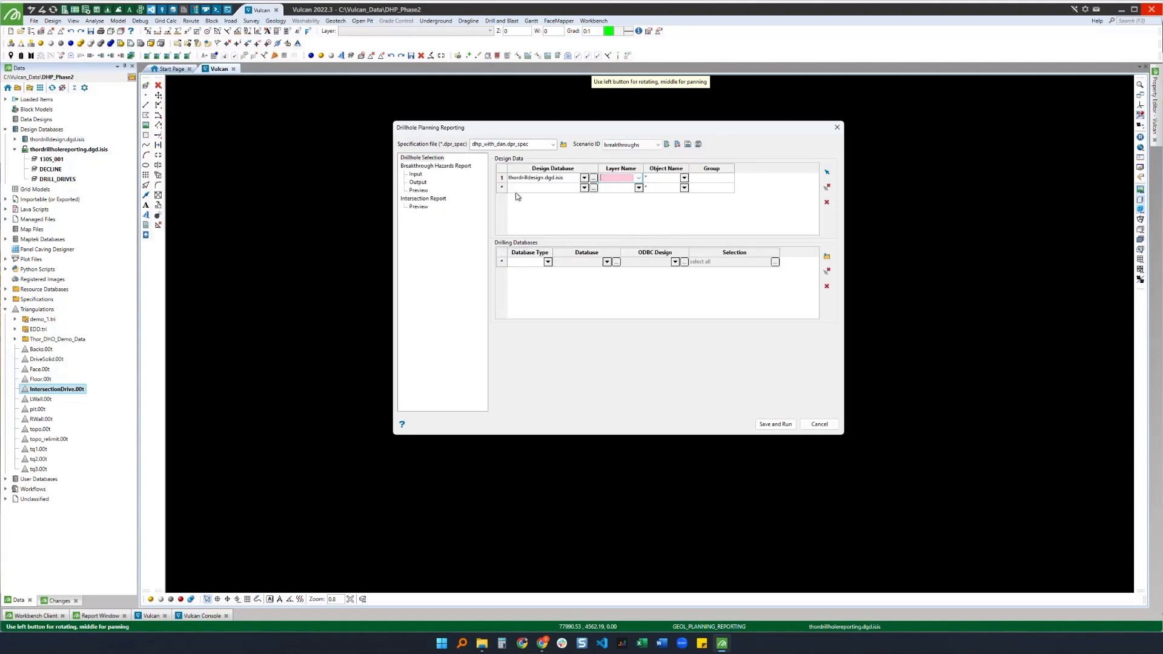
pyautogui.click(826, 202)
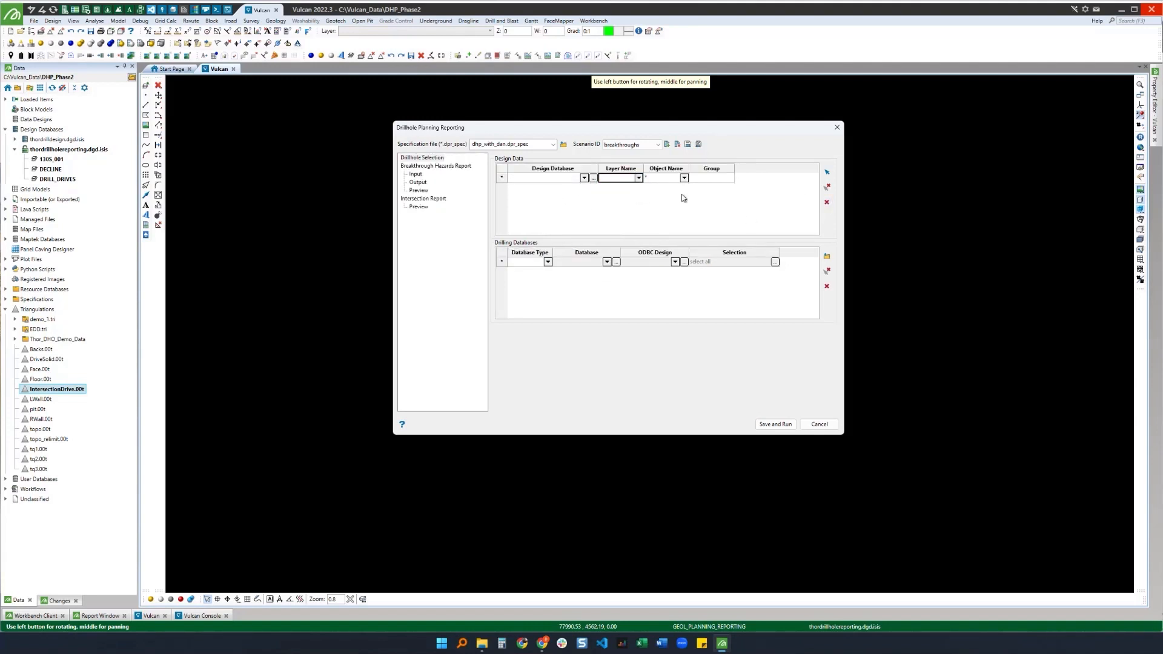
# Step: Pick the planned drillhole layer on screen to add it as design data for drillhole selection
pyautogui.click(828, 175)
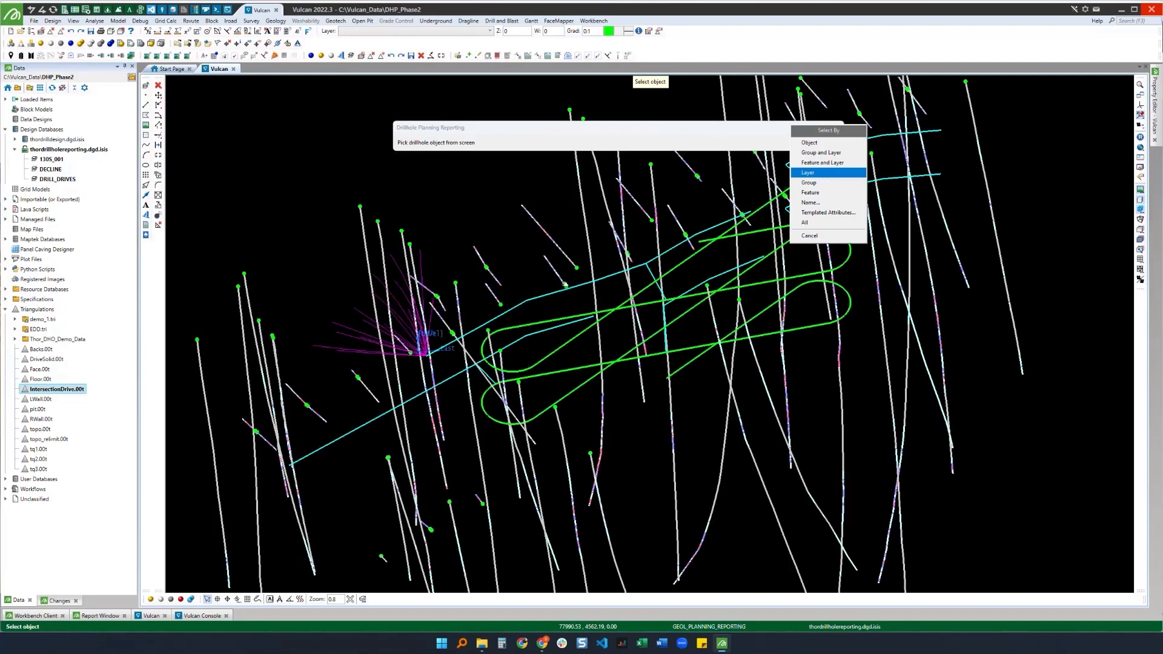
pyautogui.click(815, 174)
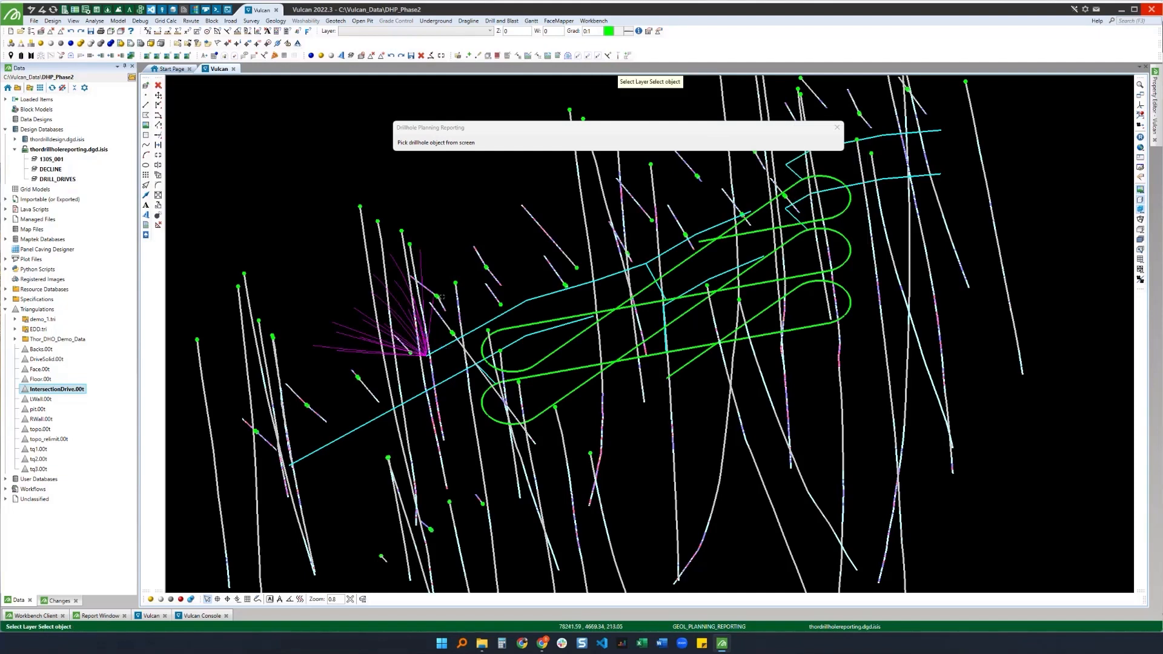
pyautogui.click(368, 319)
pyautogui.click(368, 316)
pyautogui.press('Escape')
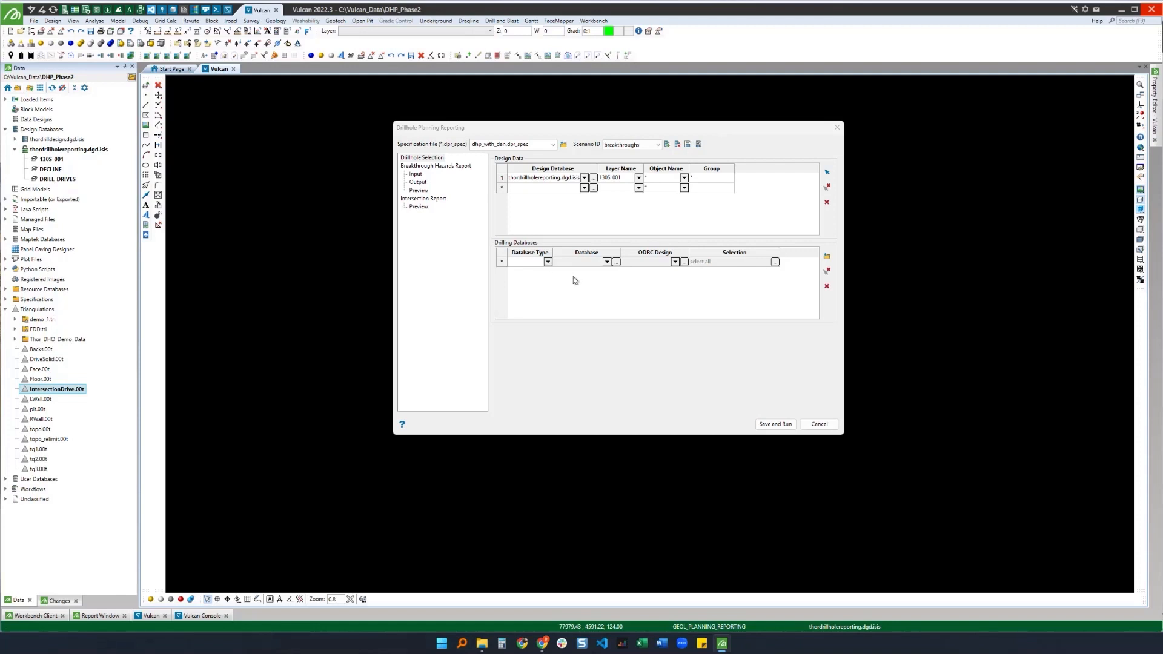
# Step: Add a drilling database row using the planning drillholes database
pyautogui.click(548, 263)
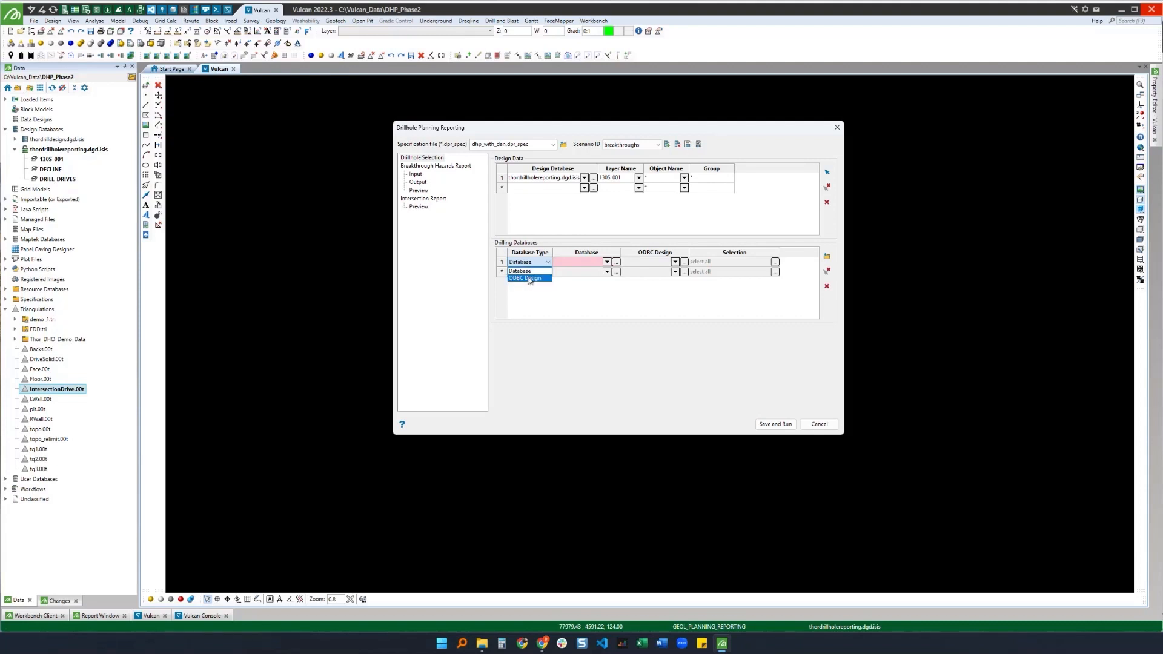
pyautogui.click(607, 263)
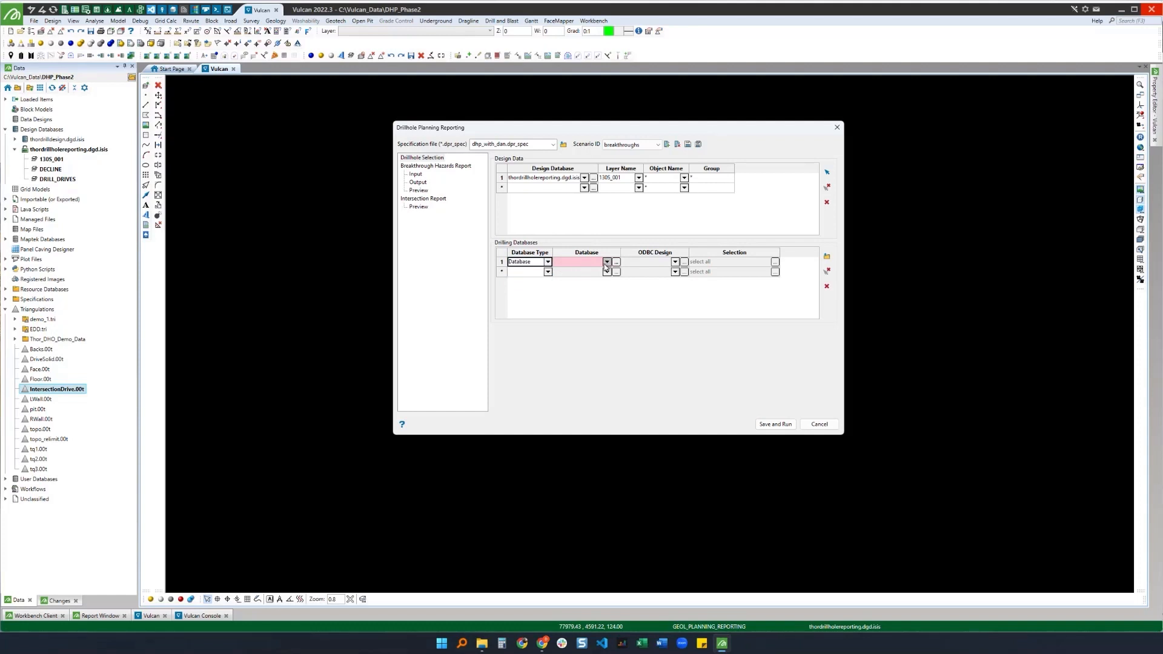
pyautogui.click(607, 263)
pyautogui.click(576, 306)
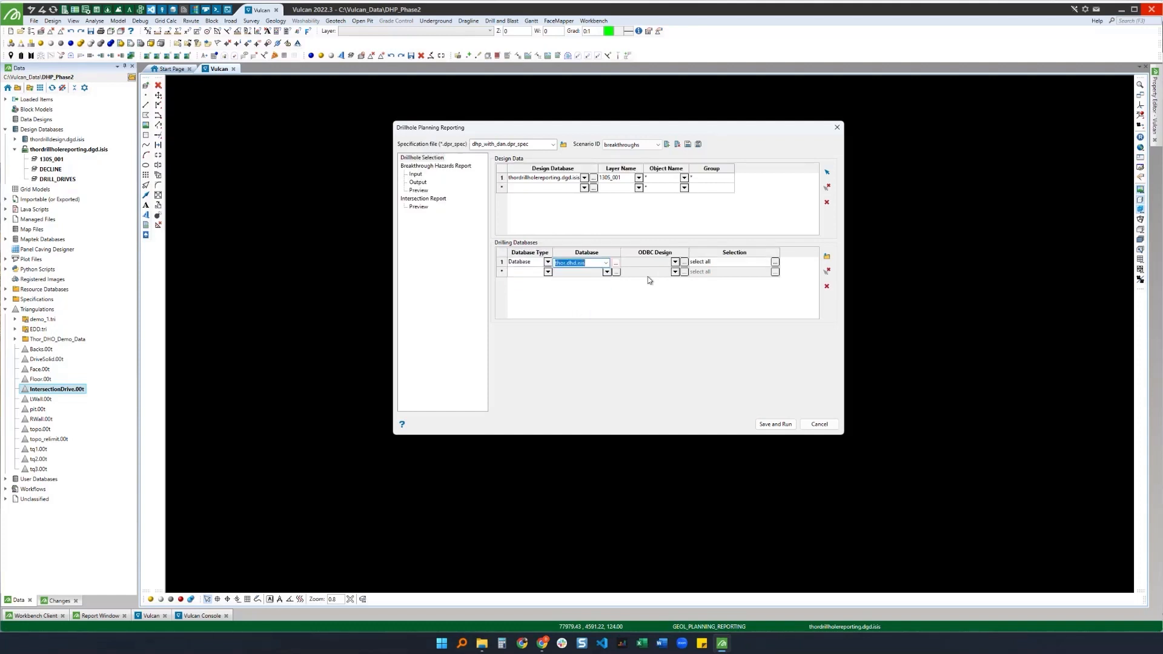
pyautogui.click(606, 262)
pyautogui.click(589, 285)
# Step: Restrict that row's drillholes by a selection file, then delete the drilling database row
pyautogui.click(775, 262)
pyautogui.click(461, 268)
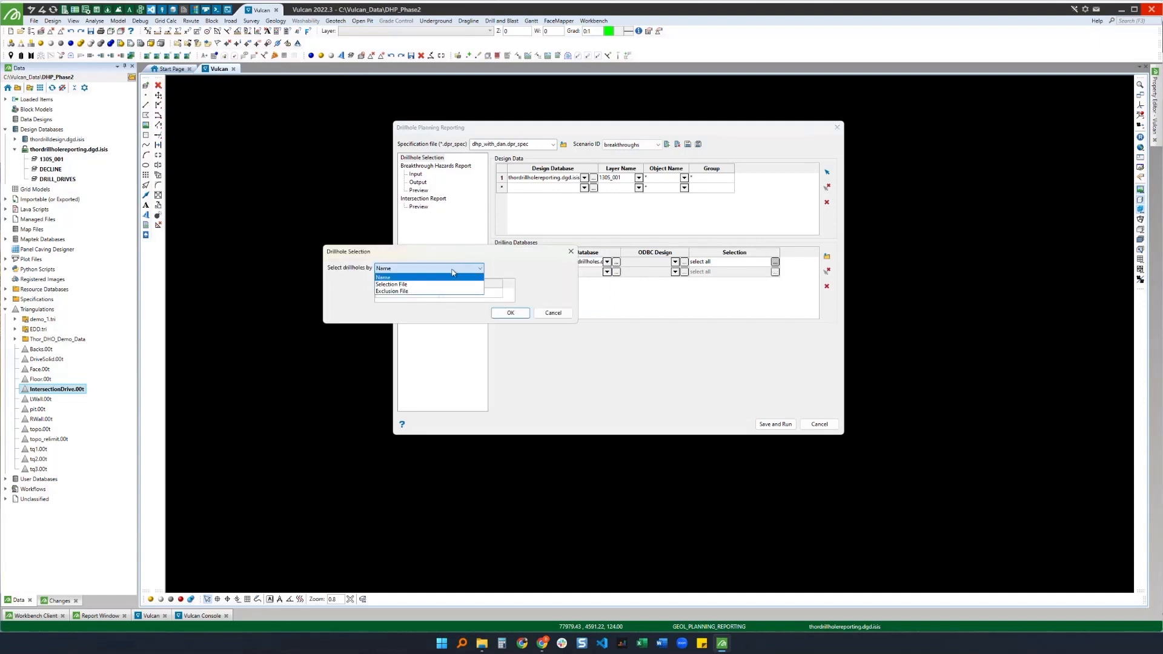
pyautogui.click(469, 286)
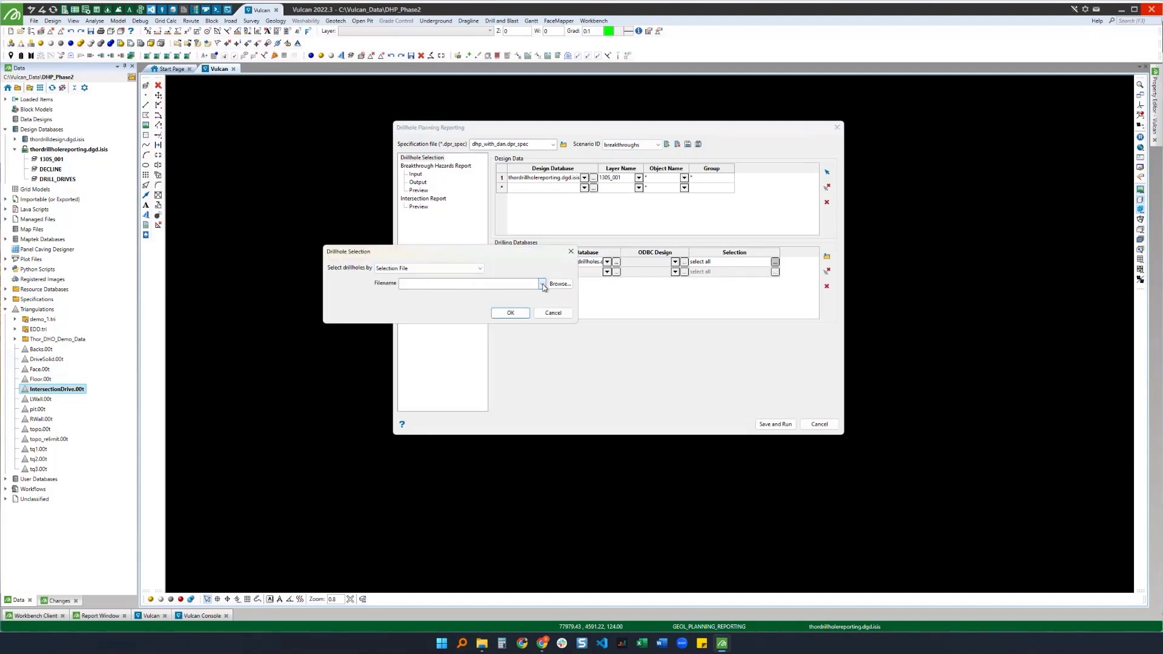
pyautogui.click(541, 284)
pyautogui.click(488, 293)
pyautogui.click(510, 313)
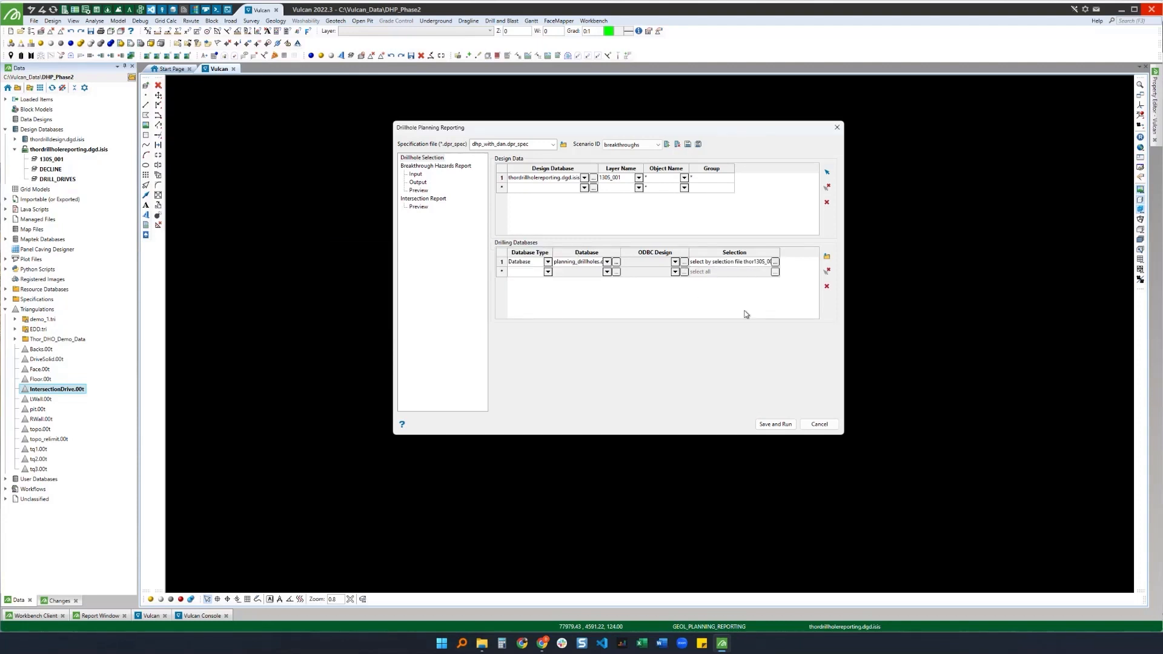
pyautogui.click(827, 286)
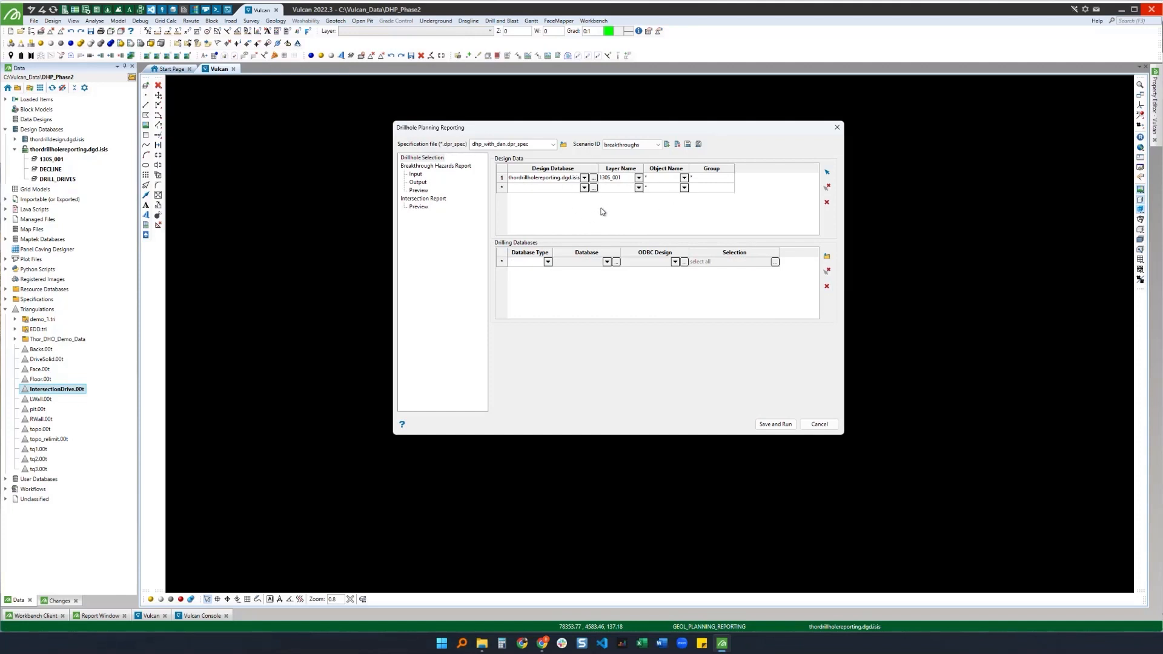
# Step: Load the breakthrough hazard depth thresholds and widths from production.bht_spec
pyautogui.click(460, 166)
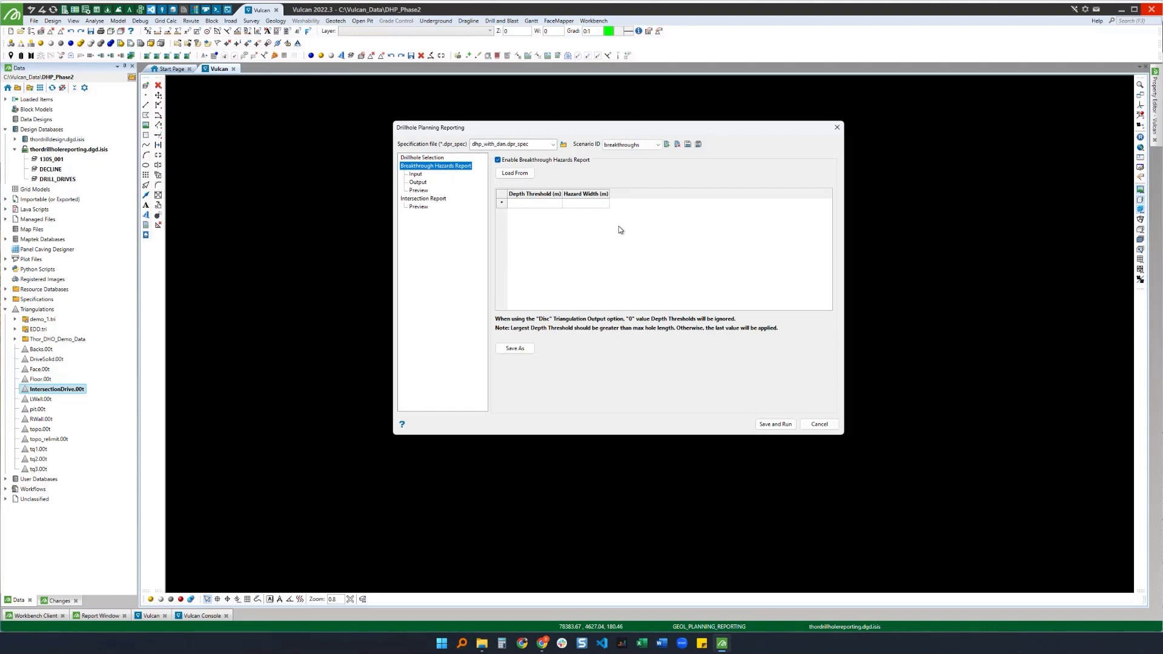
pyautogui.click(532, 203)
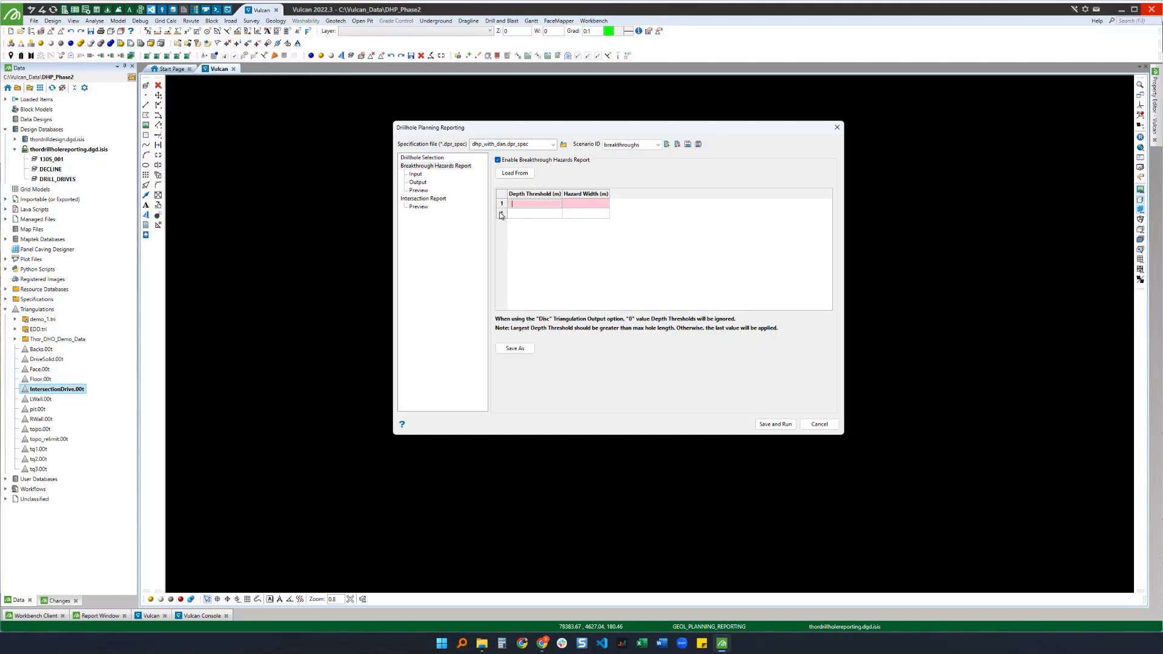
pyautogui.click(521, 175)
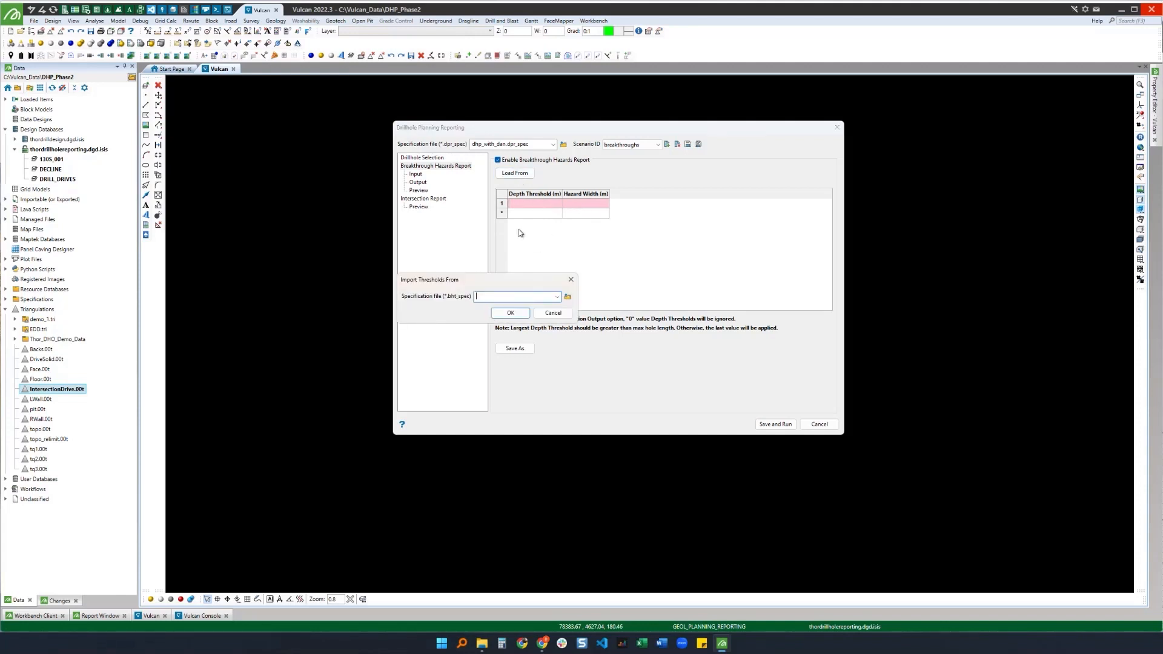
pyautogui.click(556, 297)
pyautogui.click(510, 307)
pyautogui.click(511, 314)
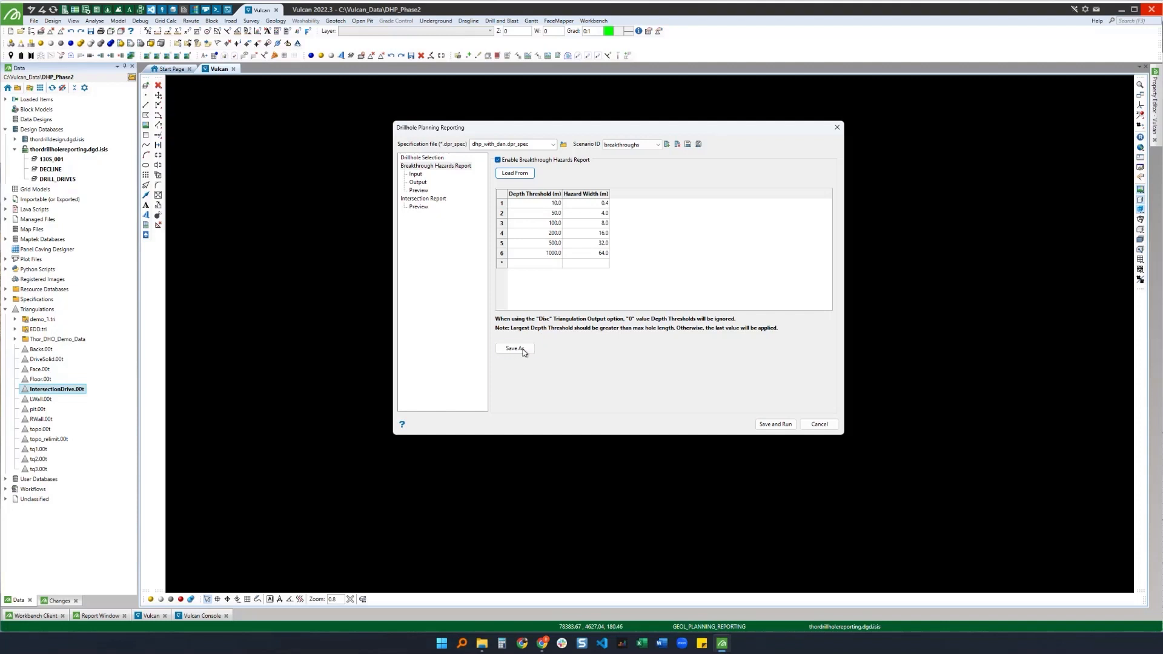
pyautogui.click(515, 173)
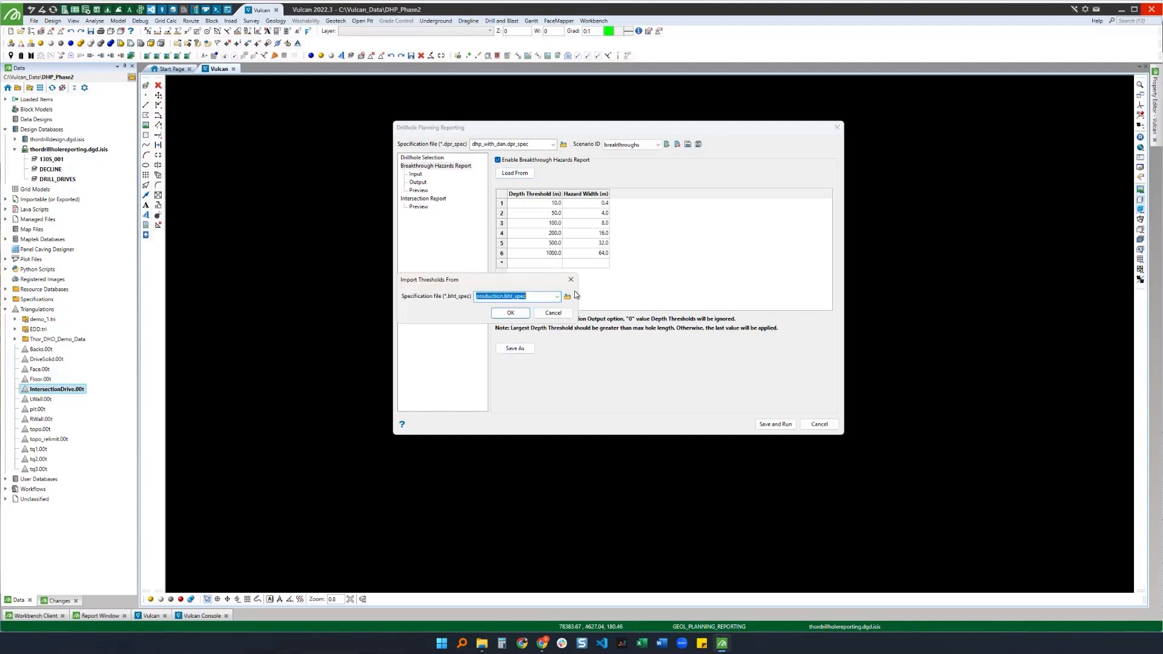
pyautogui.click(553, 313)
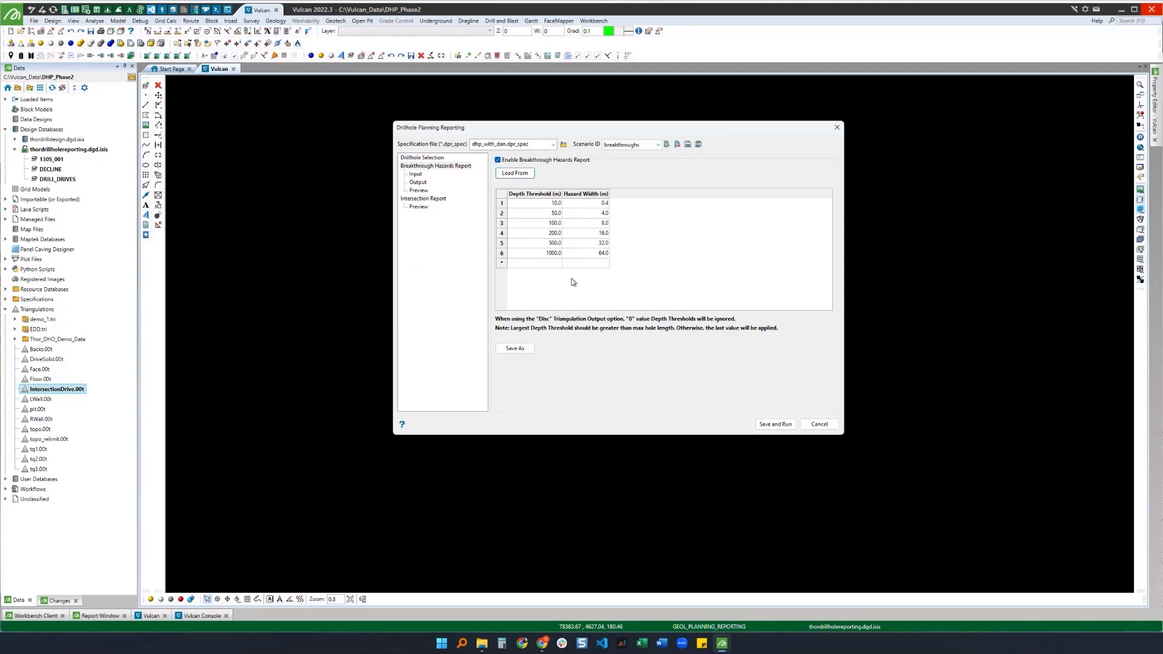
# Step: Add IntersectionDrive.00t as an input triangulation for the breakthrough hazards report
pyautogui.click(415, 174)
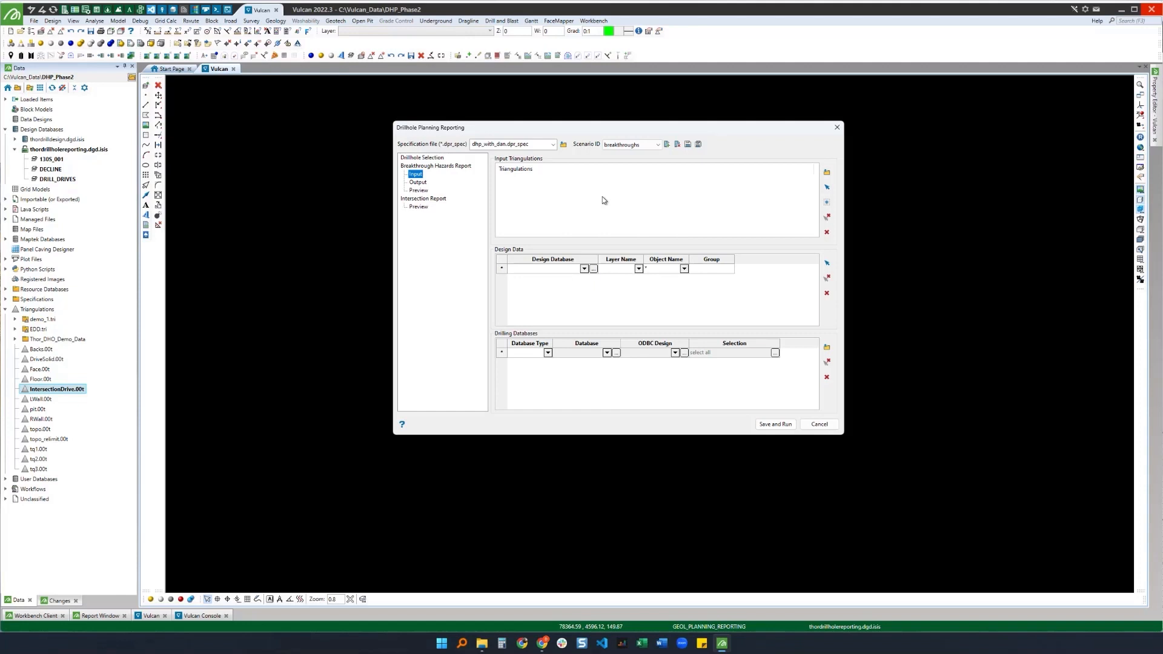
pyautogui.click(827, 187)
pyautogui.click(827, 188)
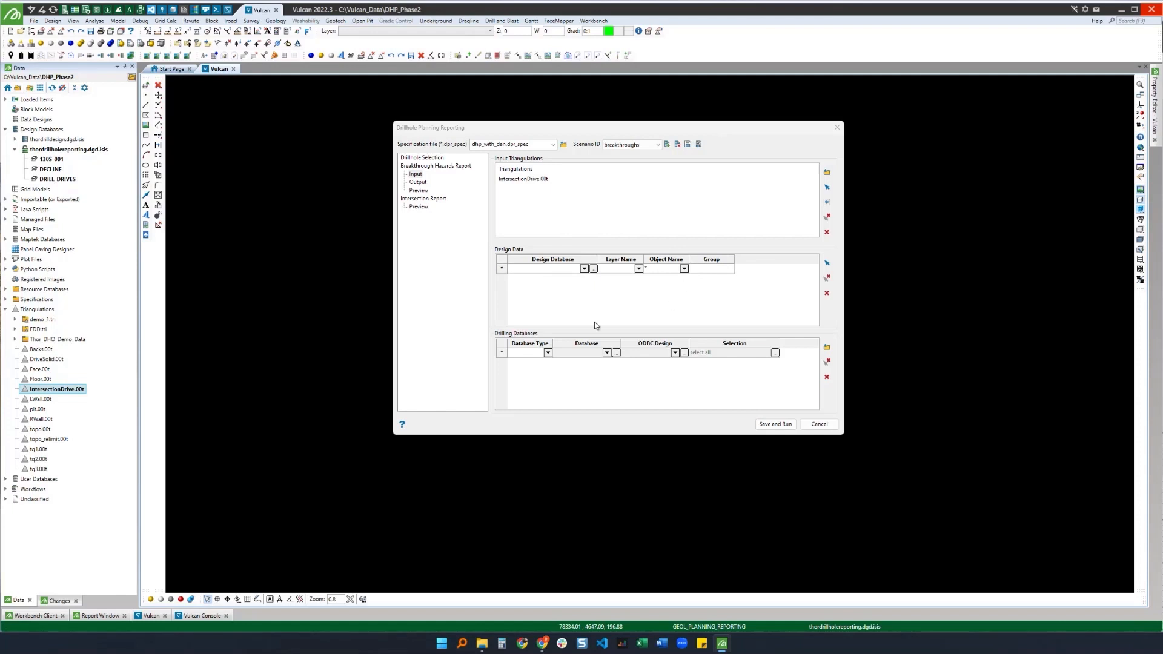
# Step: Add a drilling database row of type Database using thor.dhd.isis
pyautogui.click(547, 354)
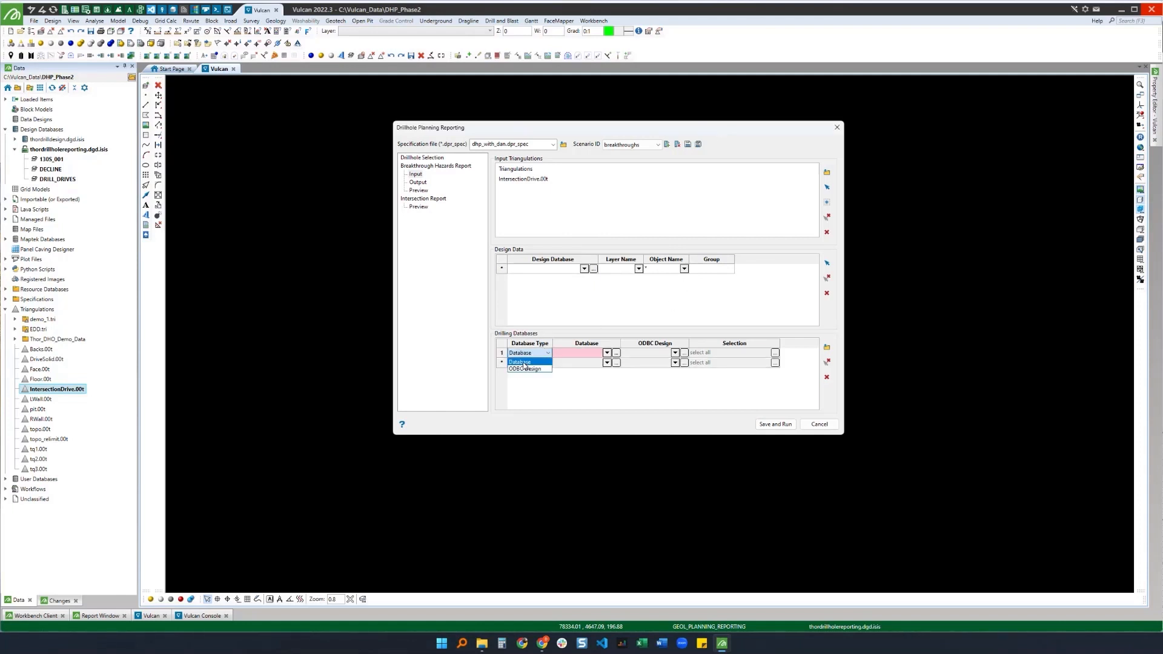
pyautogui.click(522, 362)
pyautogui.click(606, 354)
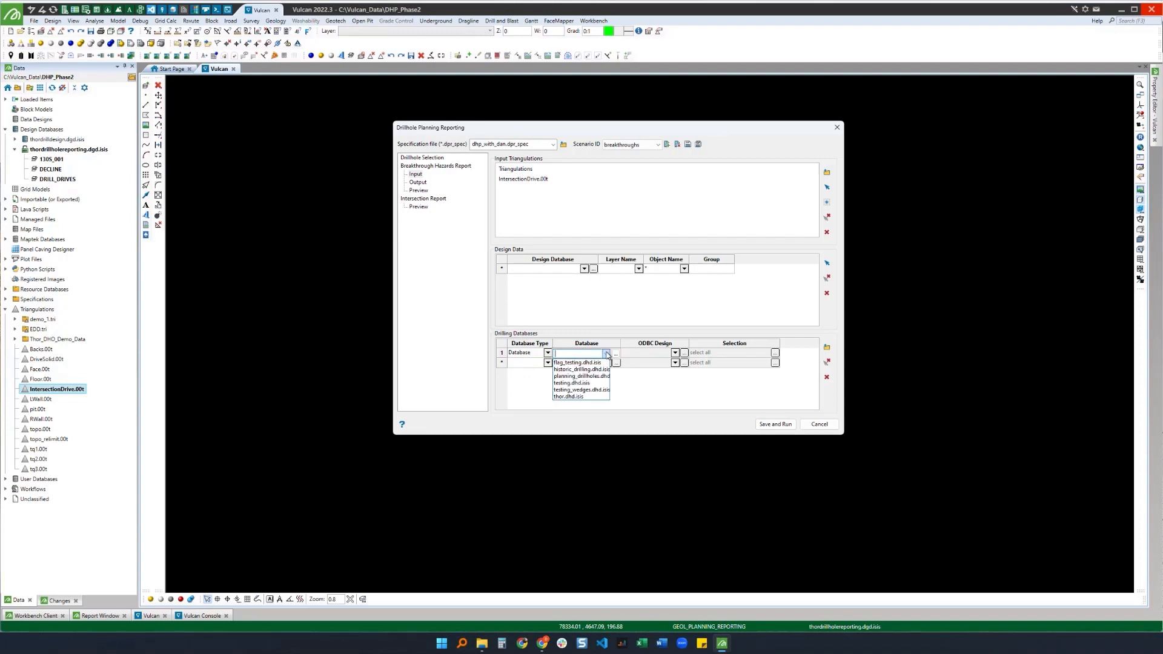
pyautogui.click(569, 397)
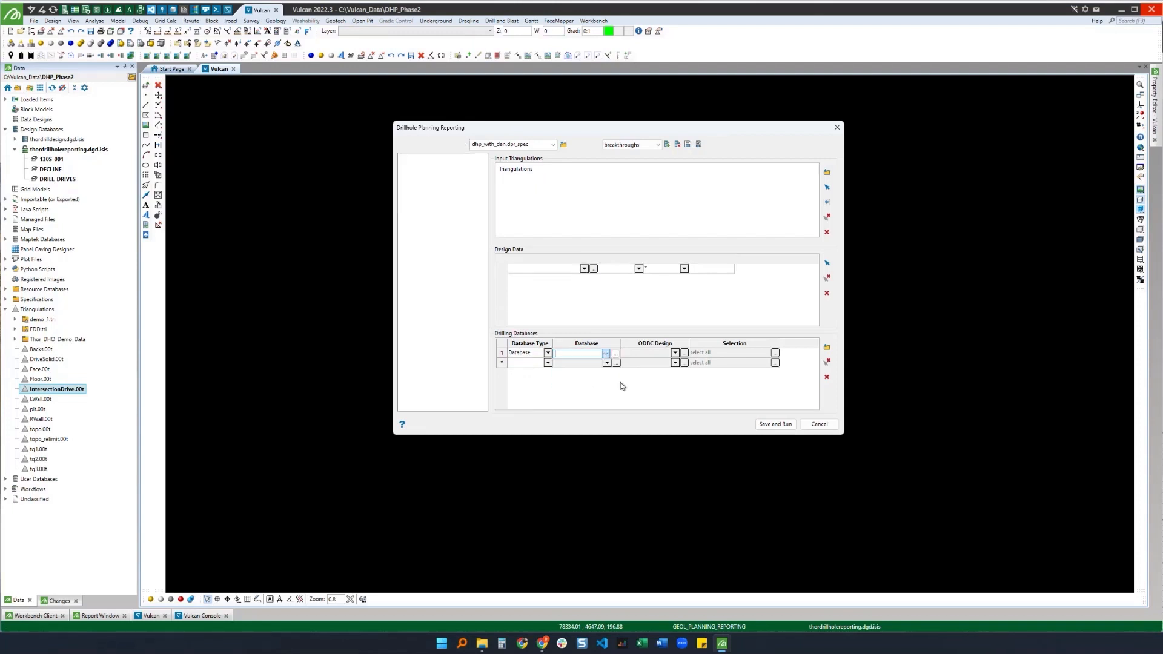
pyautogui.click(774, 353)
pyautogui.click(479, 269)
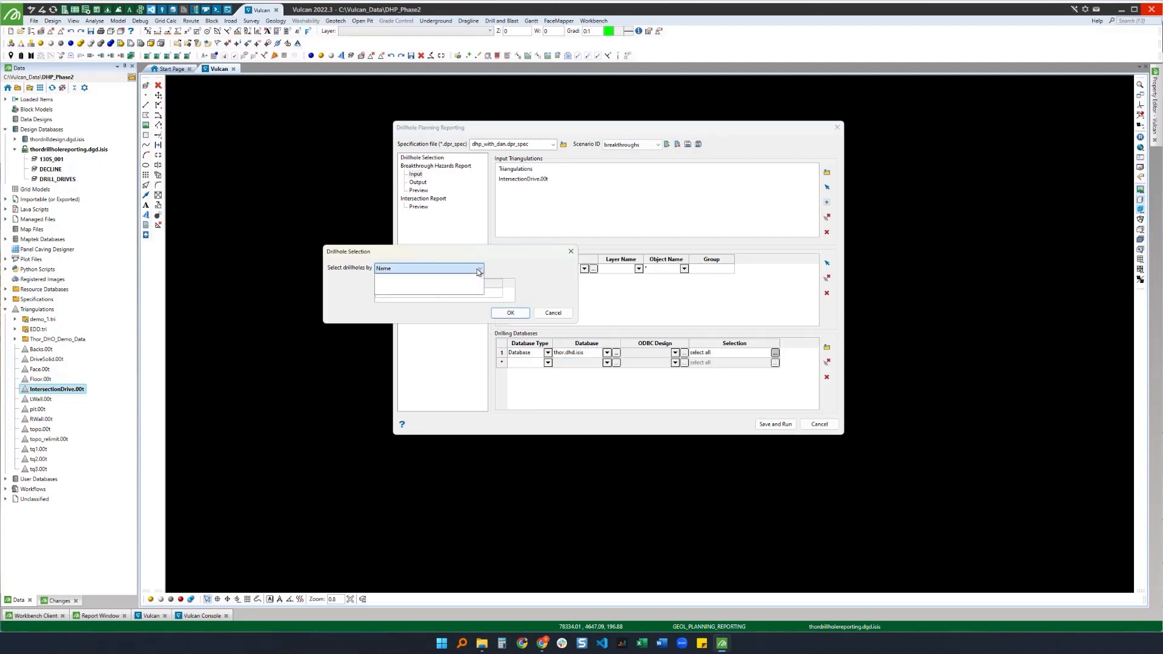
pyautogui.click(534, 273)
pyautogui.click(551, 313)
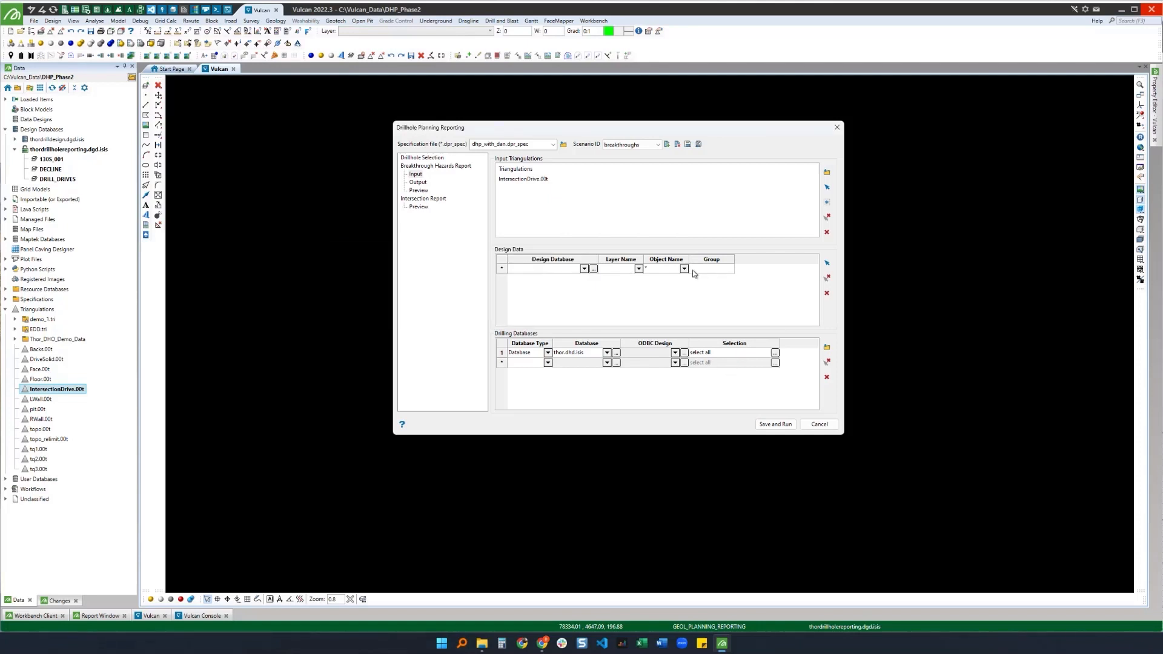
# Step: Set the exclusion distance from collar to 5 m and enable creating triangulation within the exclusion distance
pyautogui.click(417, 182)
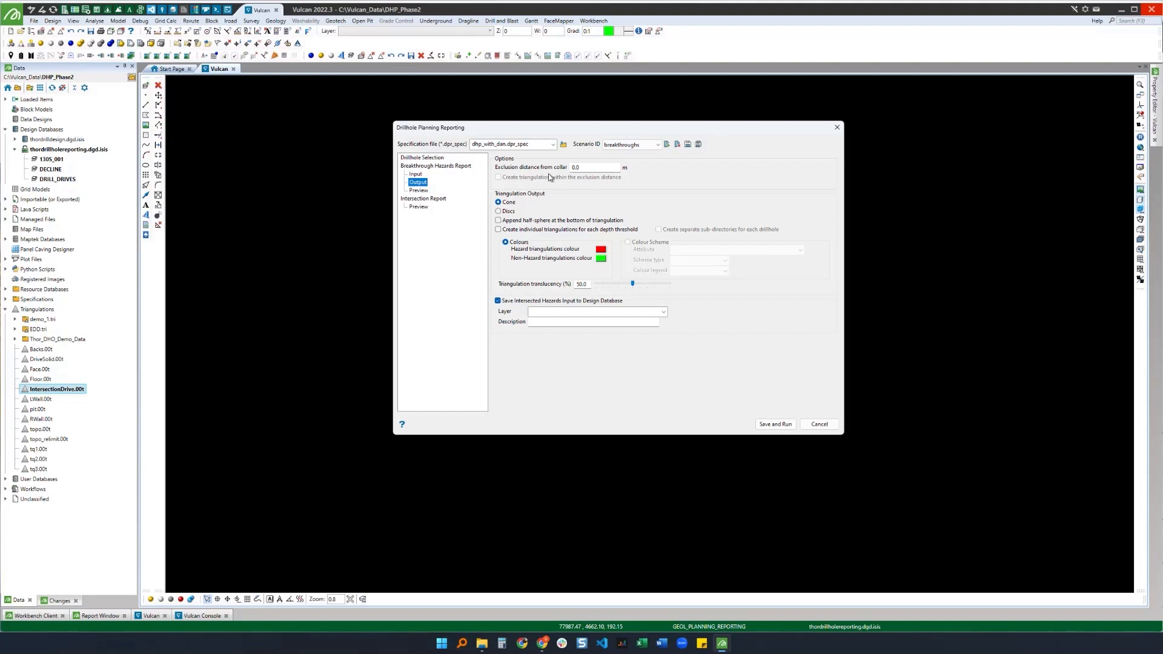
pyautogui.click(416, 175)
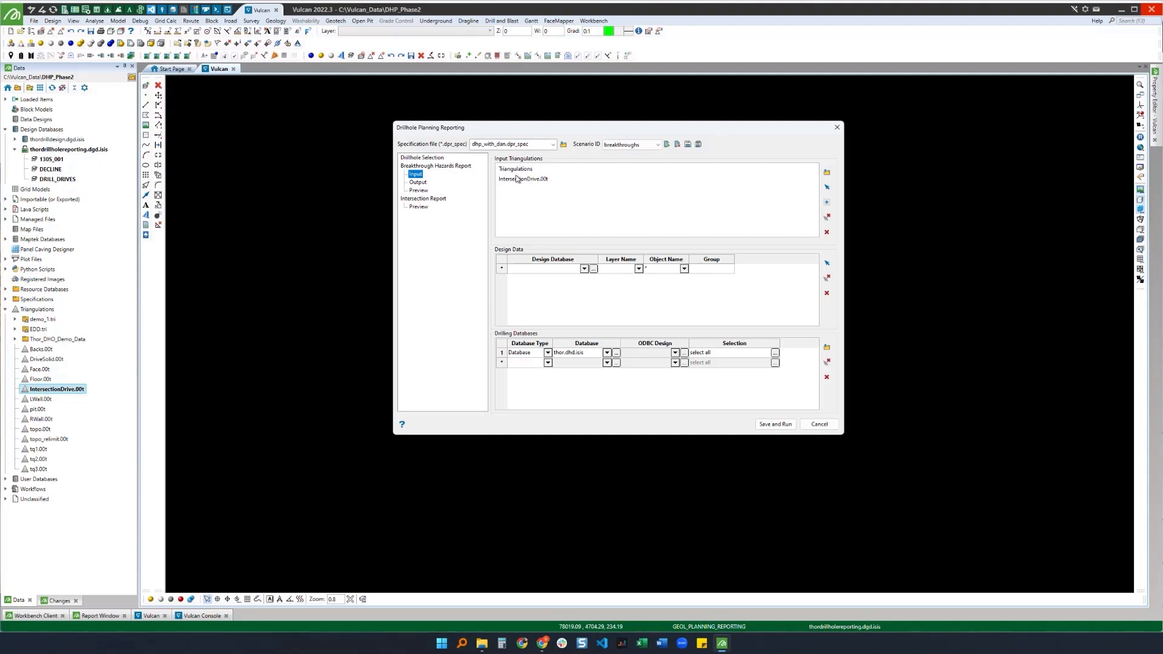
pyautogui.click(418, 182)
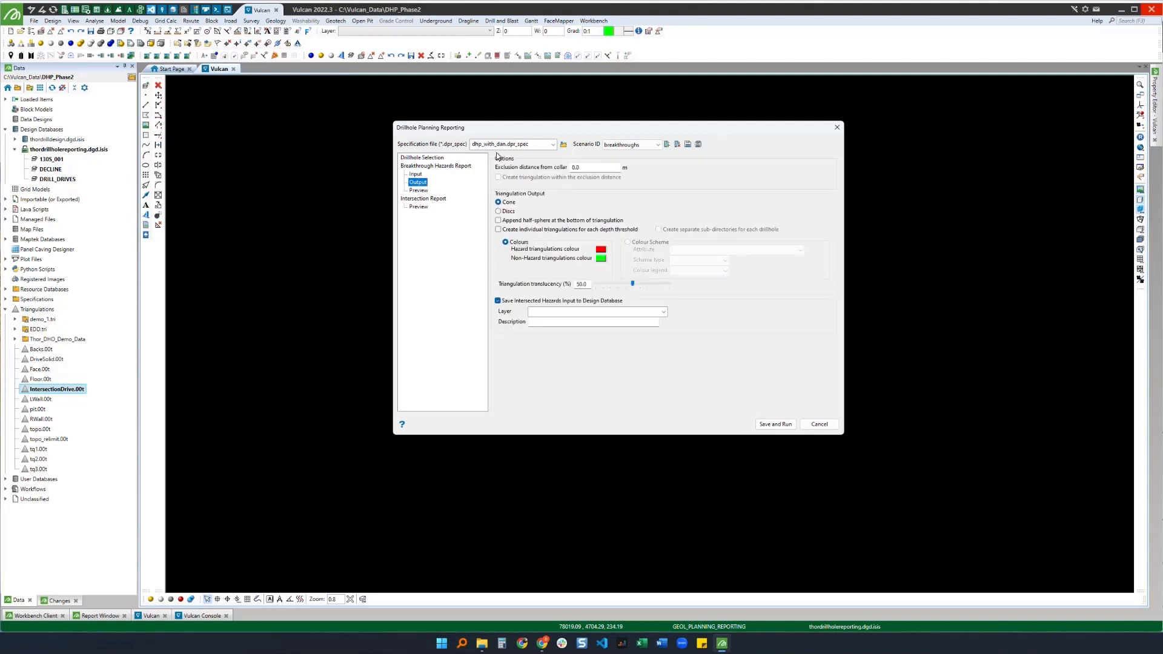
pyautogui.doubleClick(575, 167)
pyautogui.write('5')
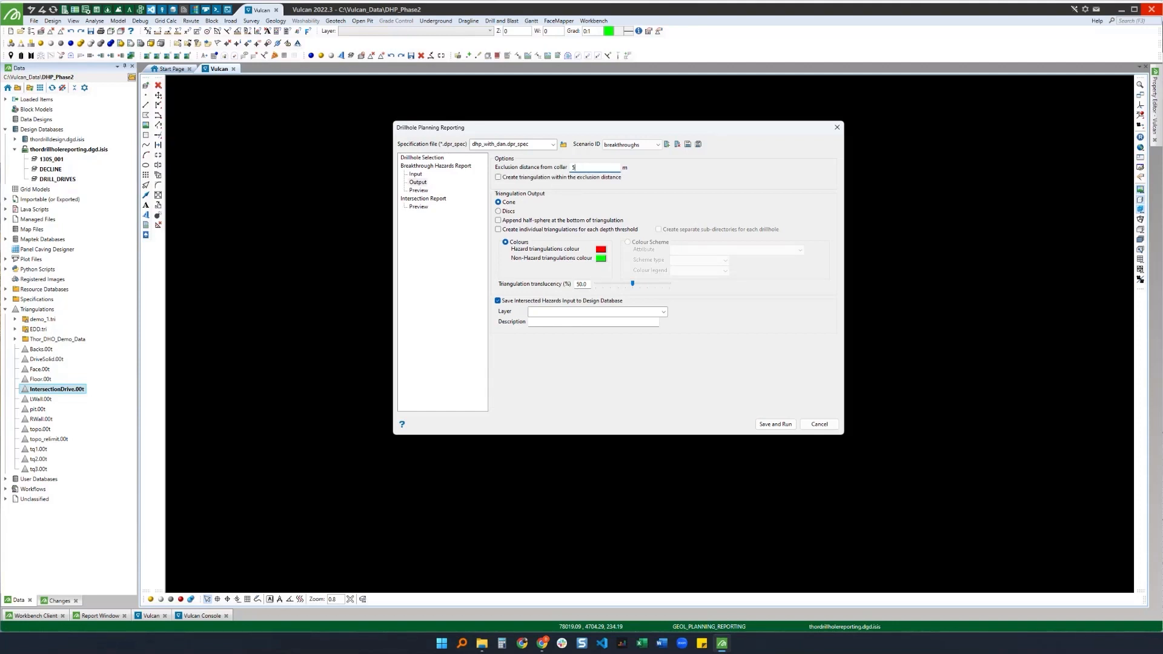
pyautogui.click(579, 177)
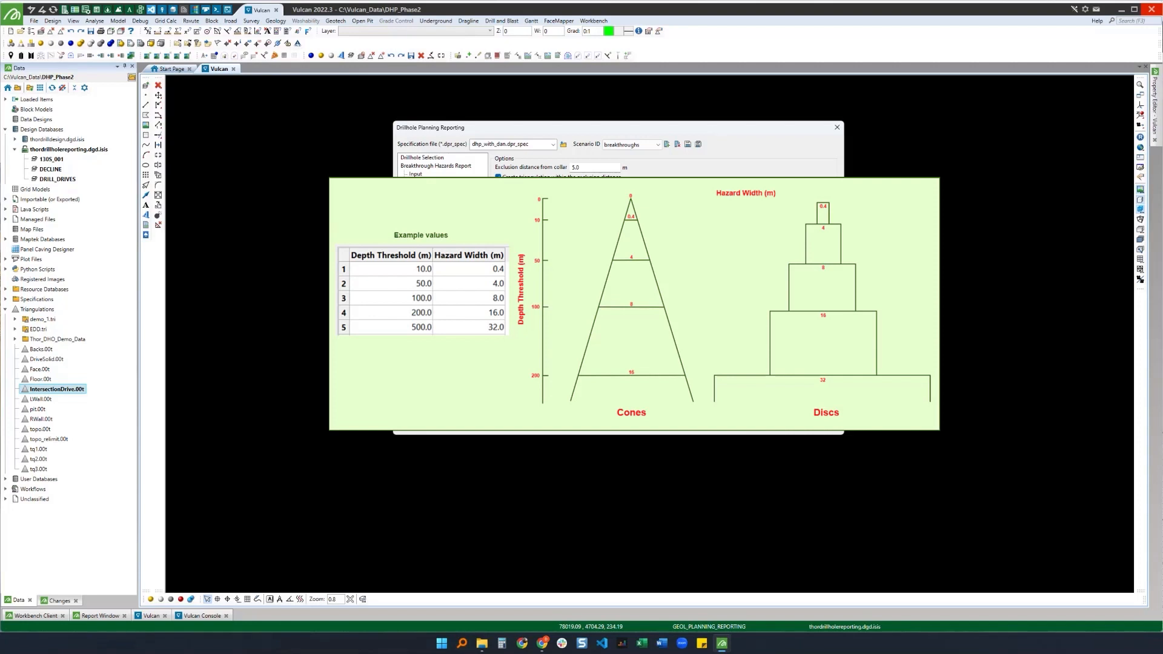
# Step: Review the hazard threshold table and the breakthrough output options
pyautogui.click(436, 165)
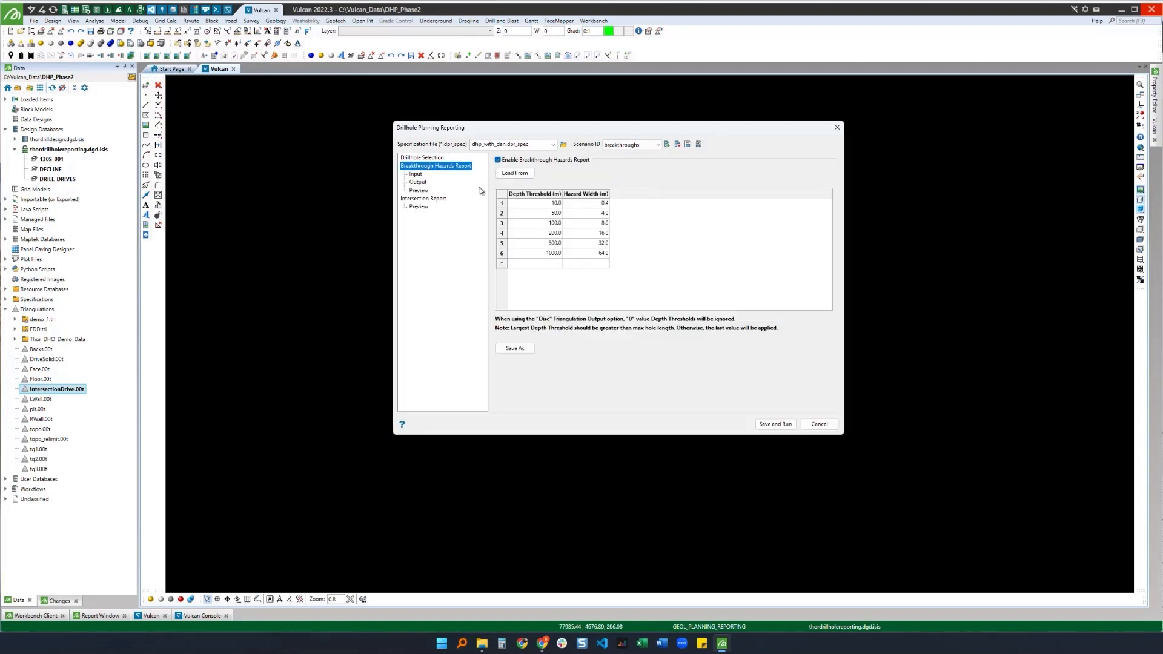
pyautogui.click(418, 182)
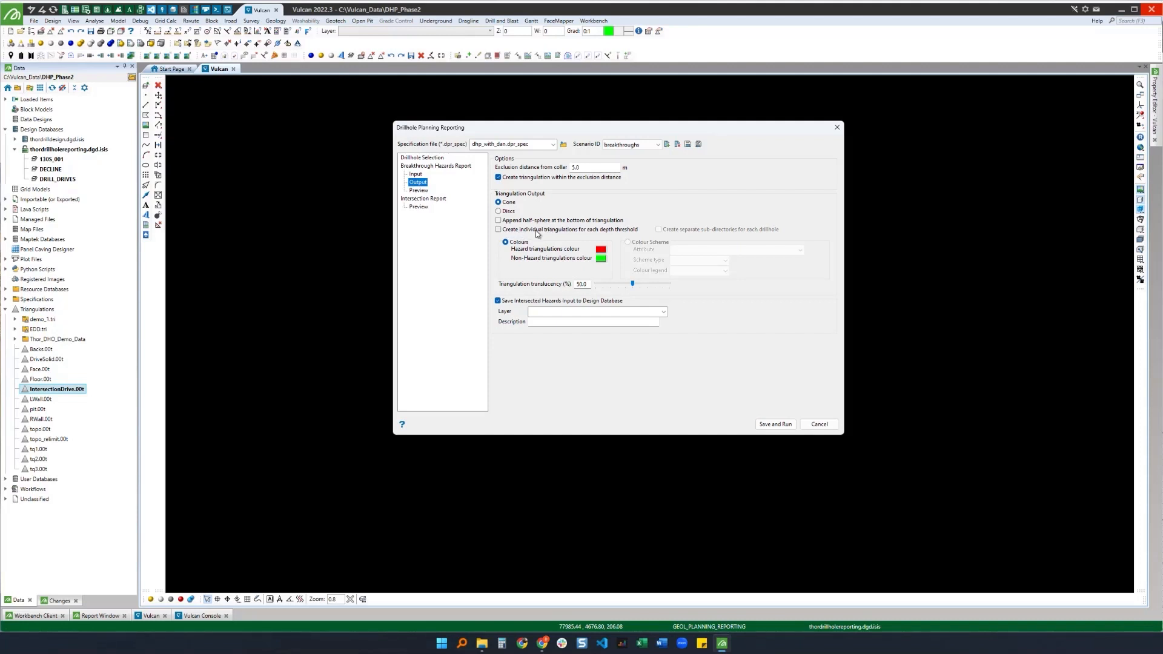
pyautogui.click(419, 166)
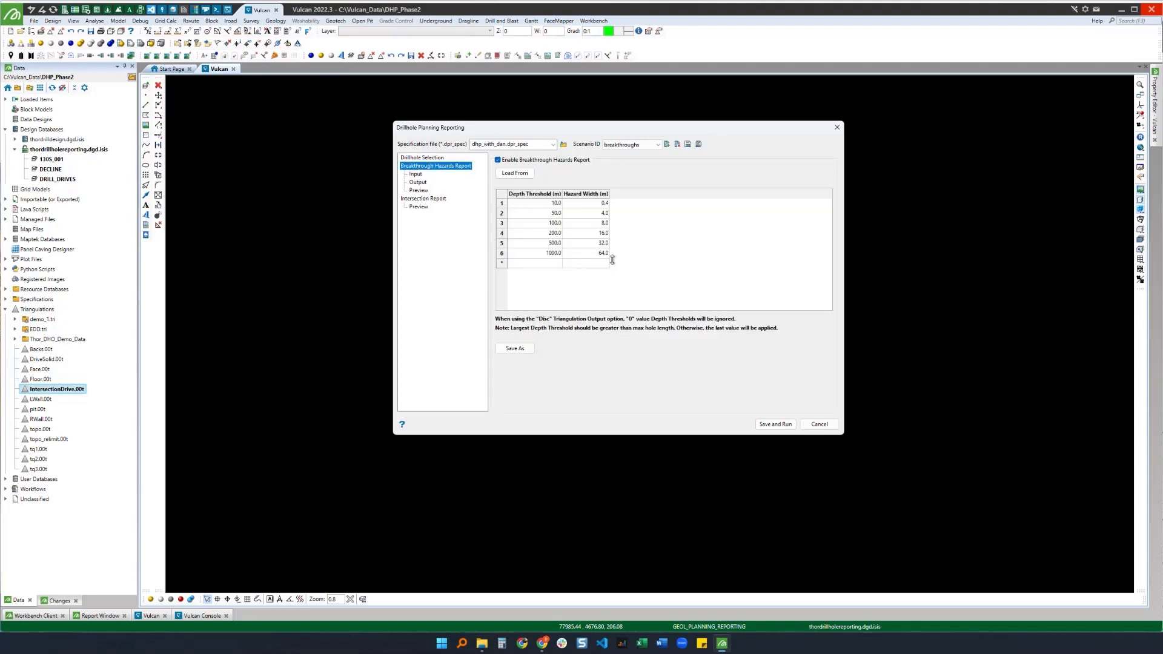
pyautogui.click(419, 182)
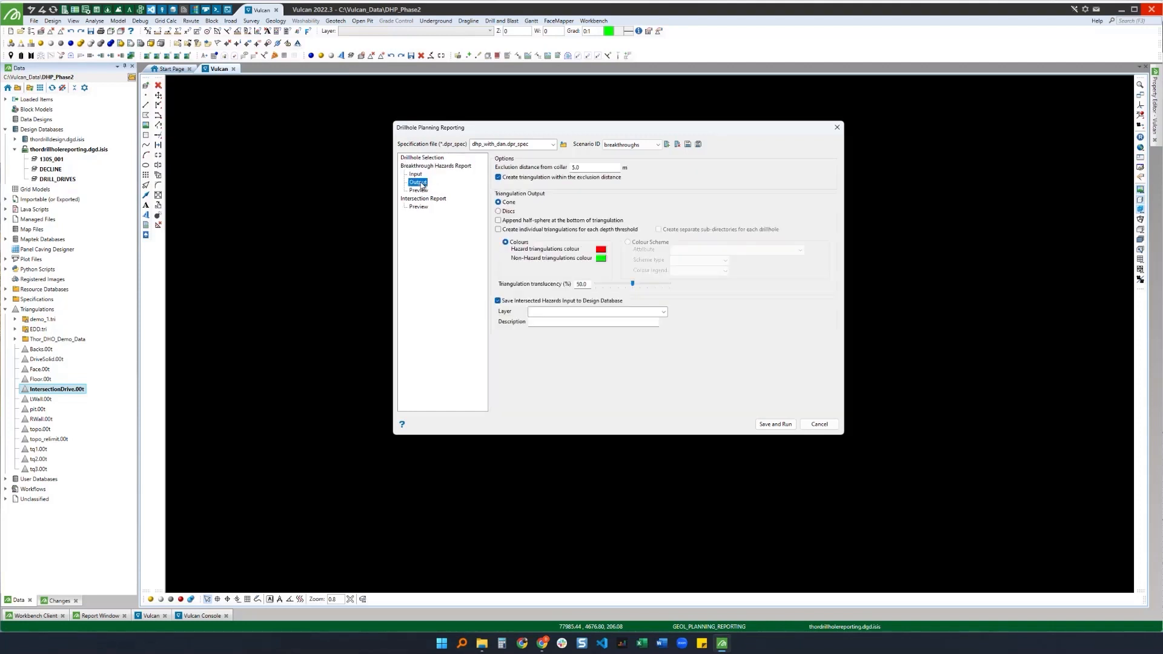
pyautogui.click(577, 230)
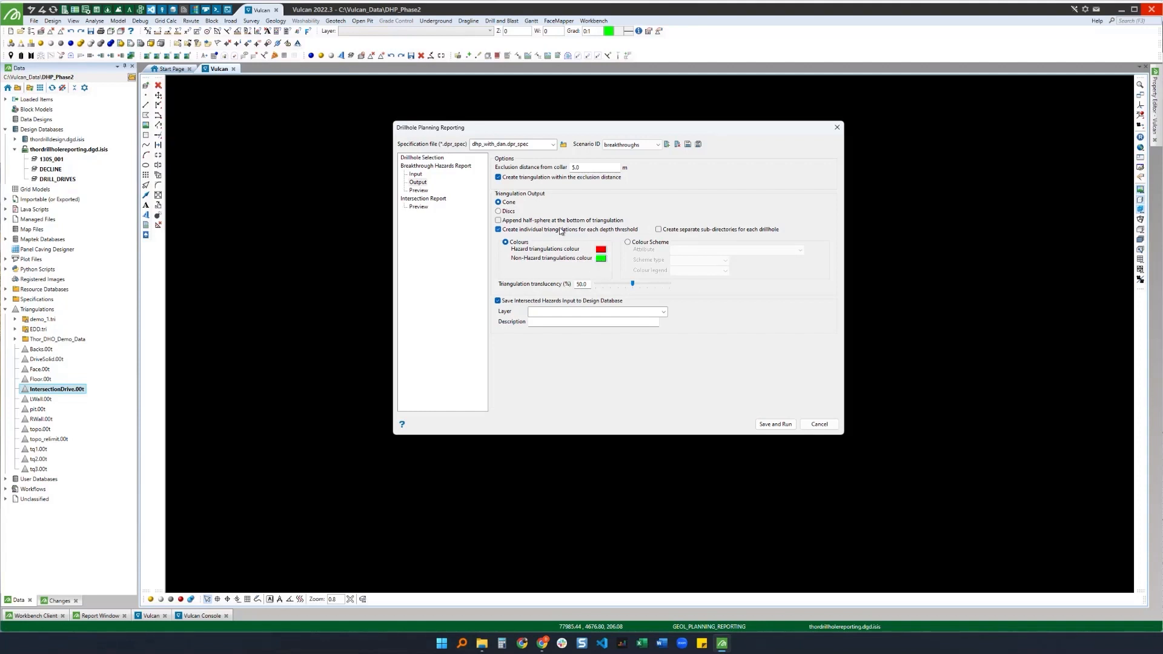
pyautogui.click(643, 243)
pyautogui.click(751, 251)
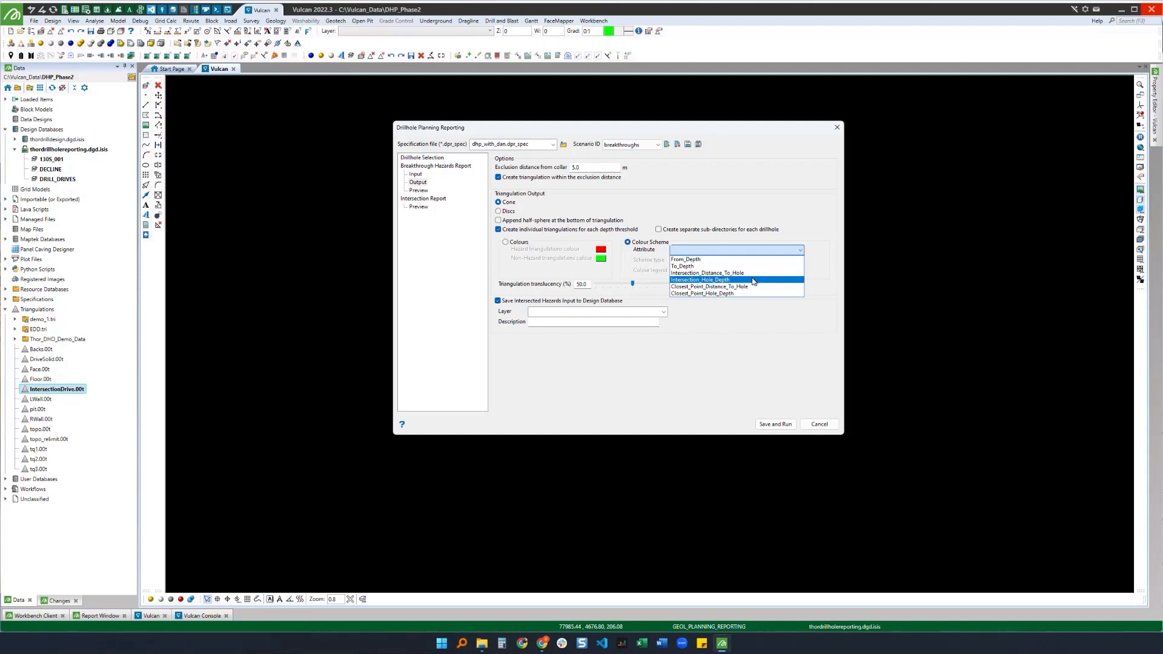
pyautogui.click(742, 203)
pyautogui.click(498, 229)
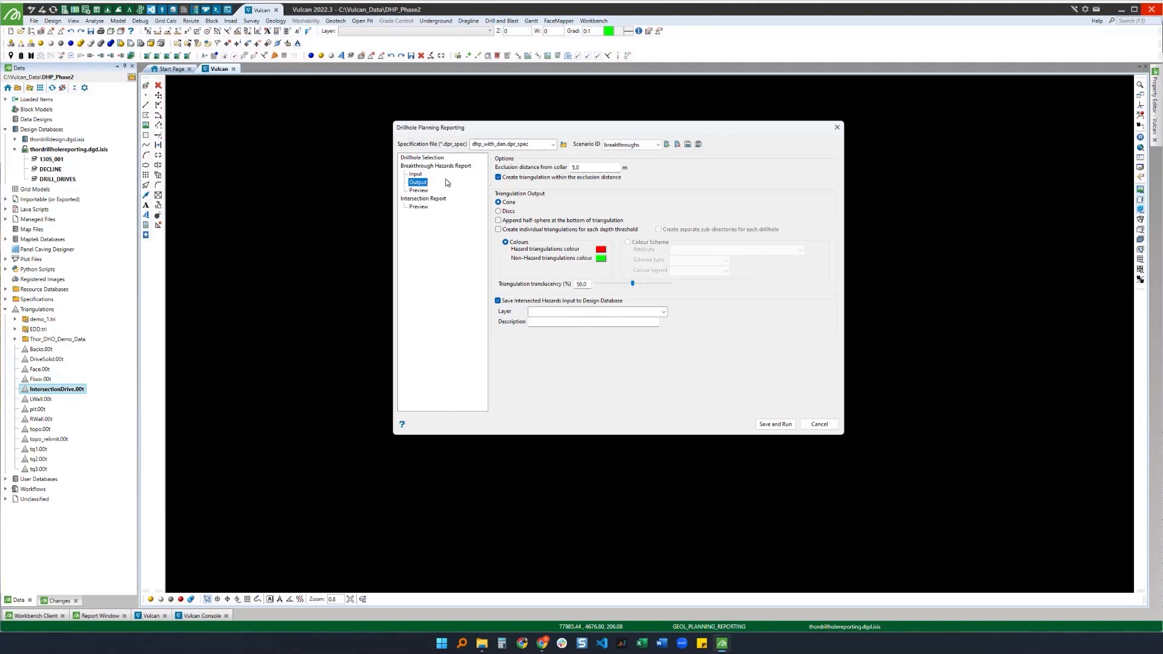
# Step: Set the layer for saving intersected hazards to the design database to 1305_001_BREAKTHROUGH_HAZARDS
pyautogui.click(416, 174)
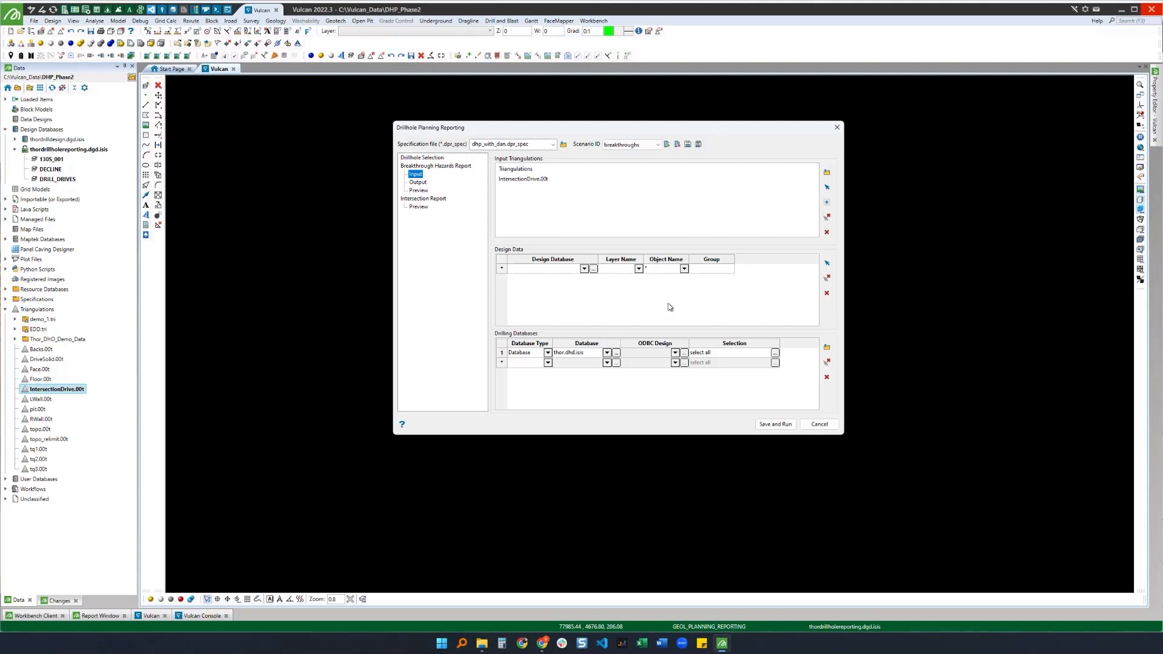
pyautogui.click(417, 183)
pyautogui.click(570, 311)
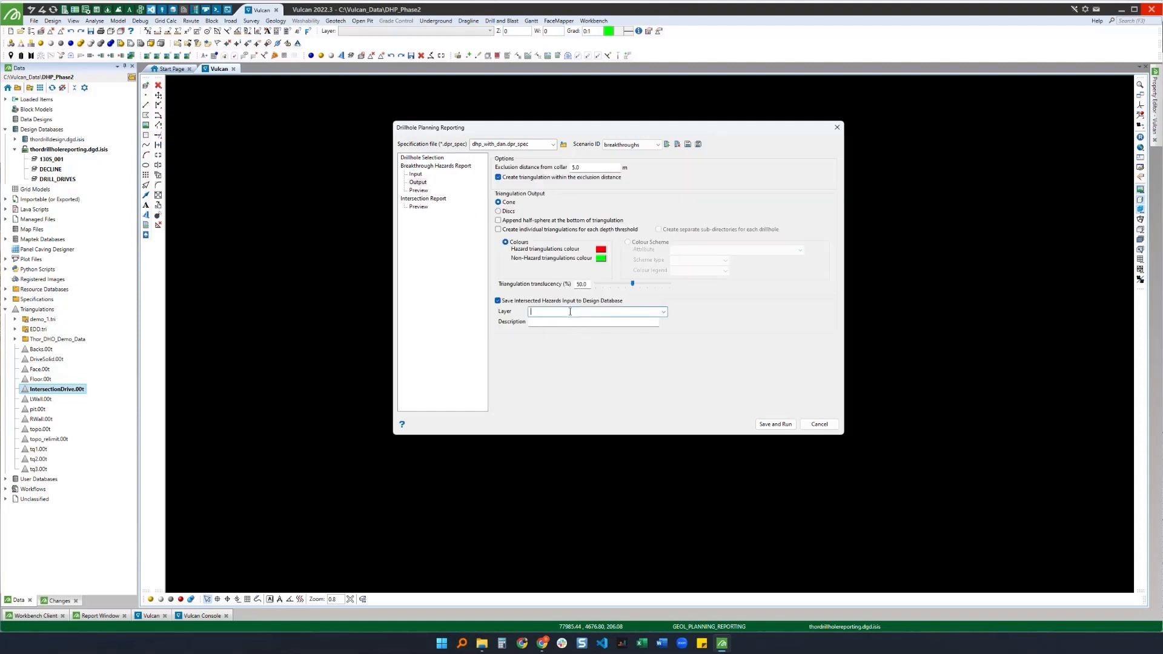
pyautogui.write('1305')
pyautogui.write('_001_BREAKTHROUG')
pyautogui.write('H_HAZARDS')
# Step: Generate the breakthrough hazards preview and inspect the hazard cones around the drive
pyautogui.click(417, 190)
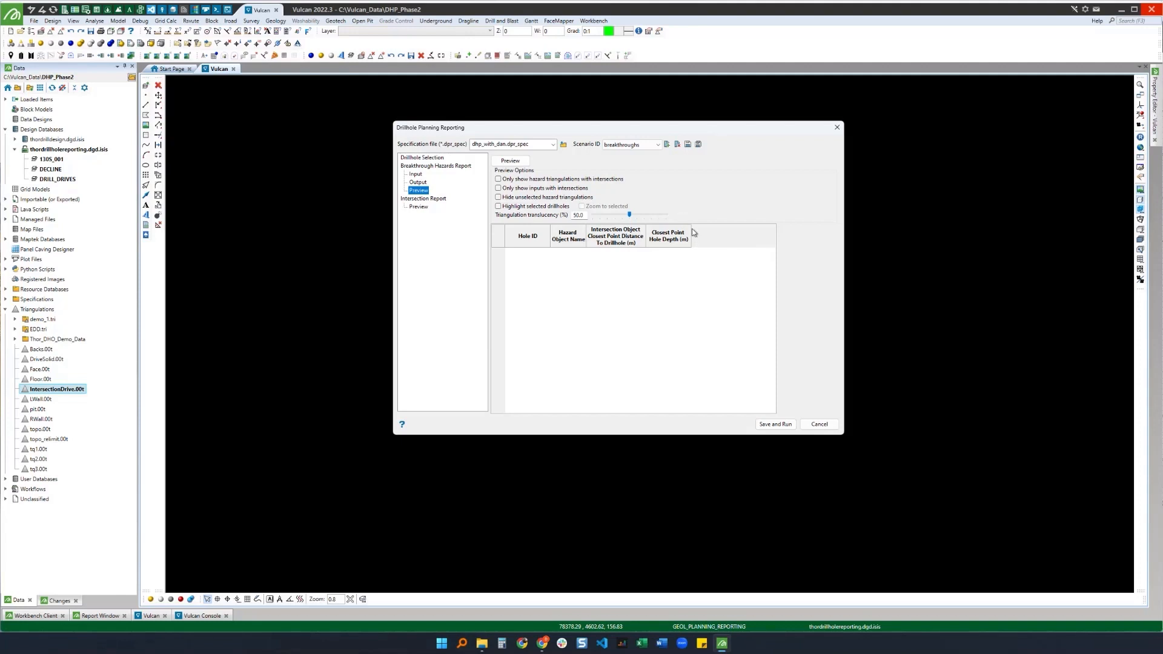
pyautogui.click(513, 162)
pyautogui.moveTo(586, 130); pyautogui.dragTo(828, 133)
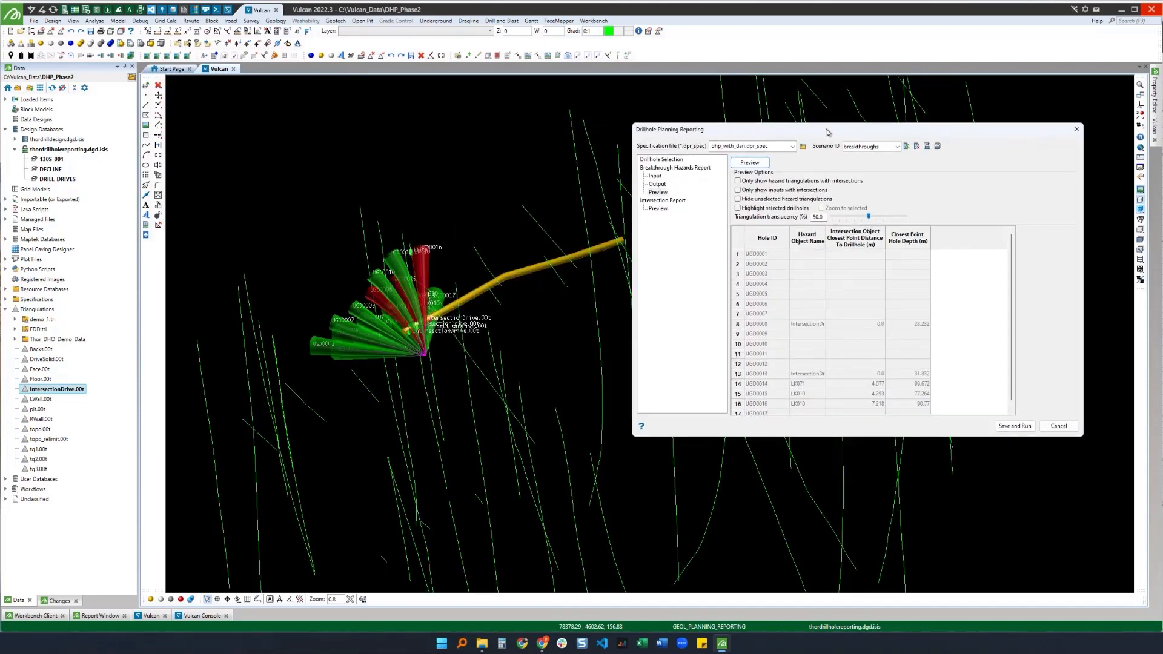
pyautogui.scroll(-3, 559, 236)
pyautogui.scroll(6, 492, 273)
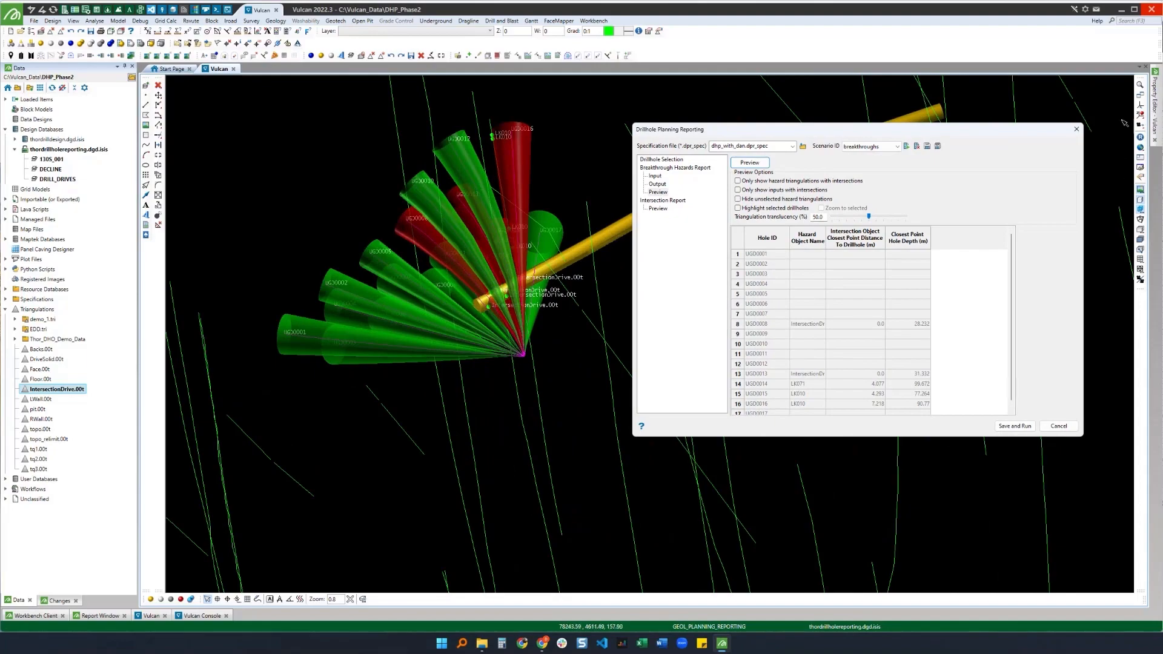
pyautogui.click(1140, 114)
pyautogui.moveTo(536, 345); pyautogui.dragTo(408, 191)
pyautogui.moveTo(314, 261); pyautogui.dragTo(605, 242)
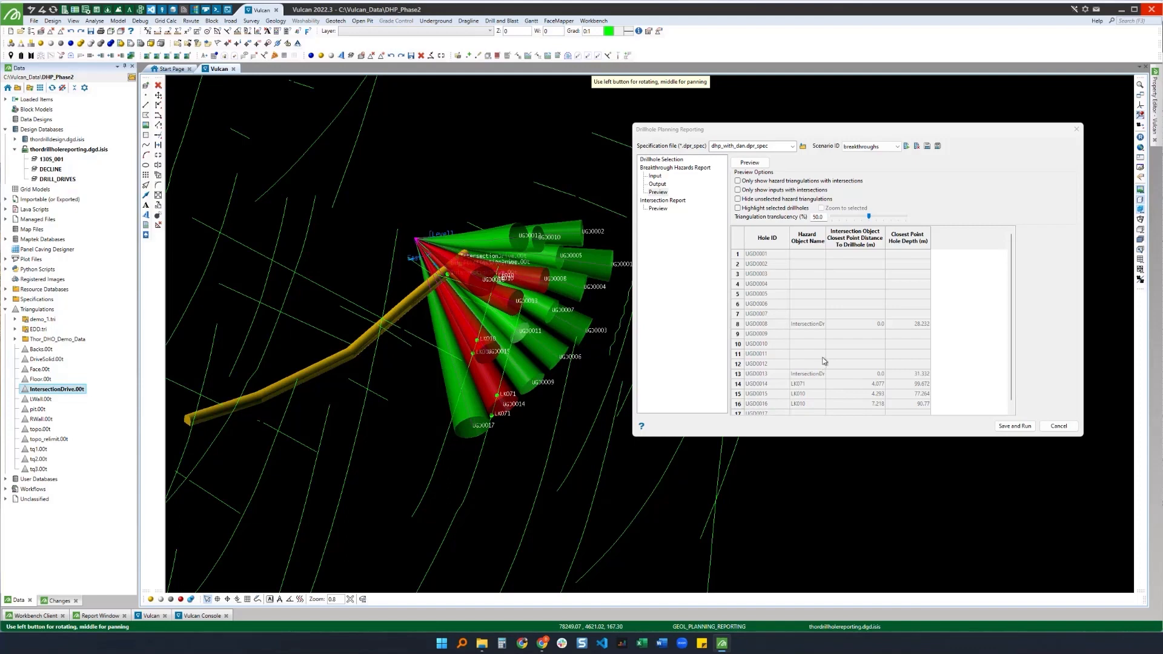
# Step: Limit the preview to hazard triangulations and inputs with intersections only
pyautogui.click(738, 181)
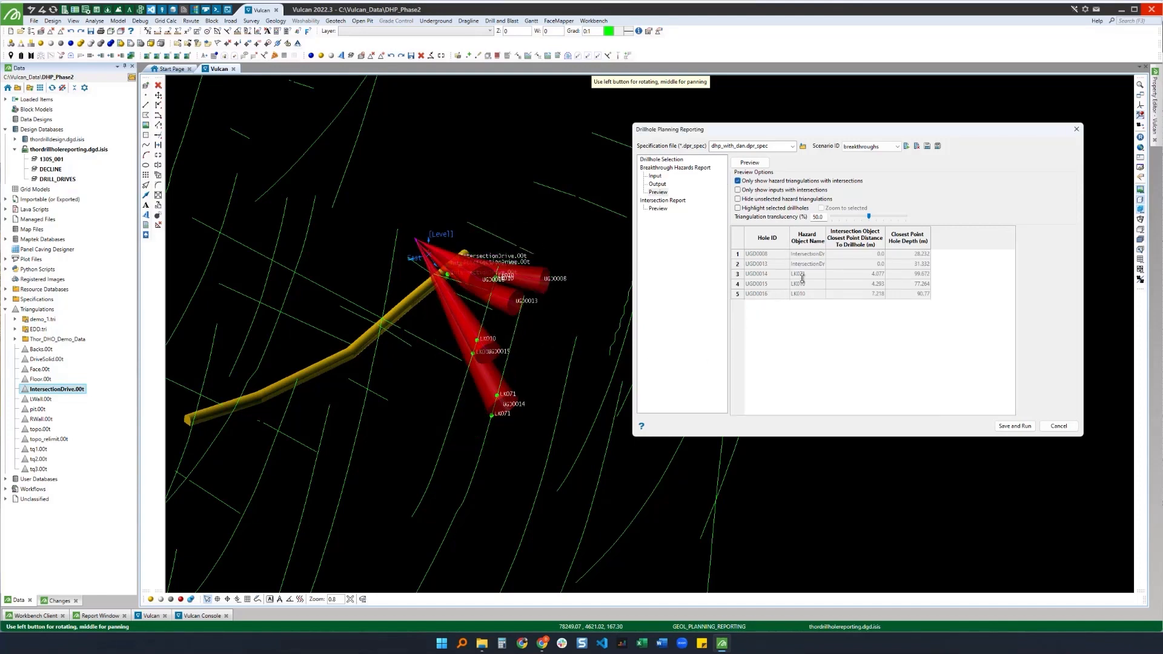
pyautogui.moveTo(478, 324); pyautogui.dragTo(497, 300)
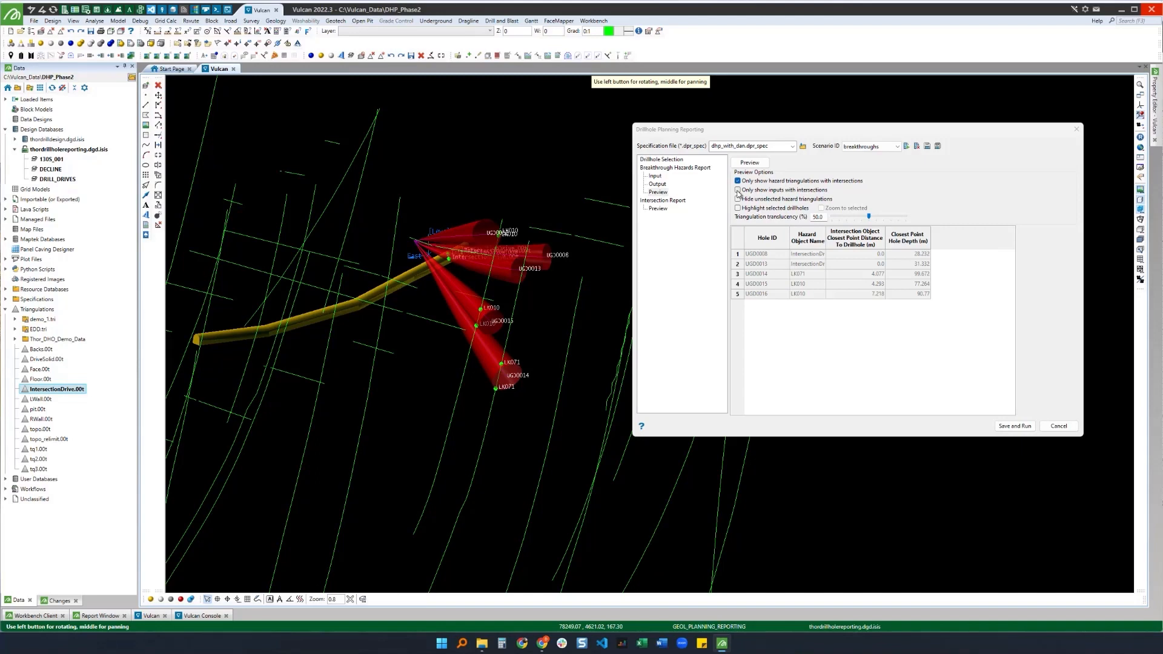
pyautogui.click(737, 190)
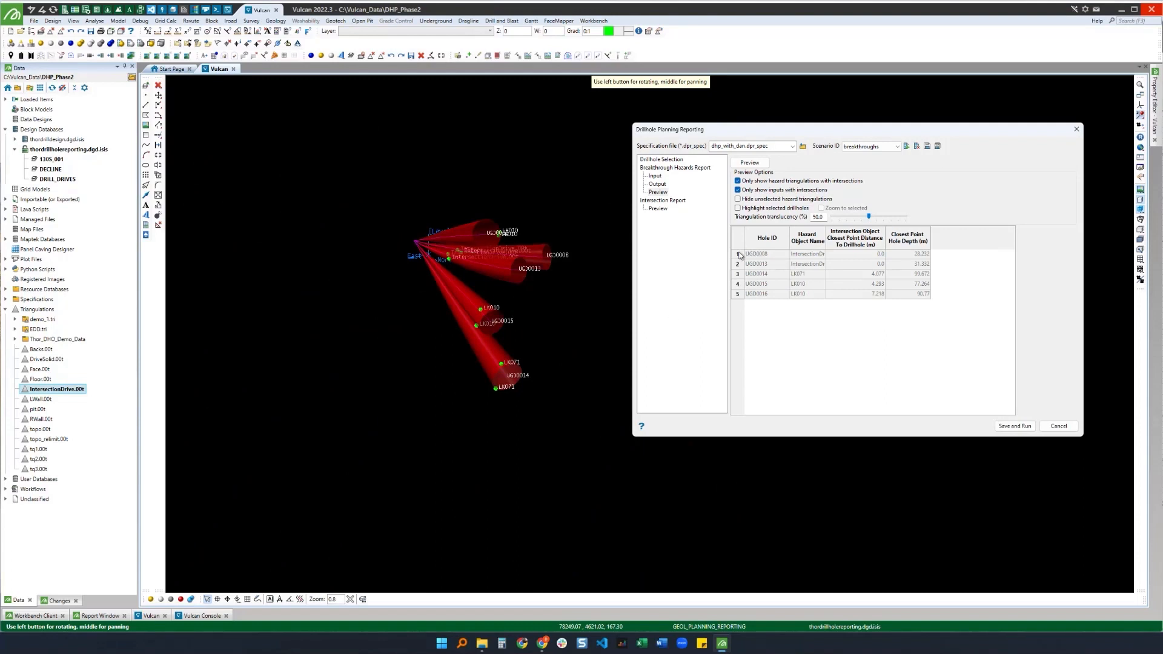
# Step: Examine each intersecting drillhole by selecting its row in the preview results table
pyautogui.click(738, 255)
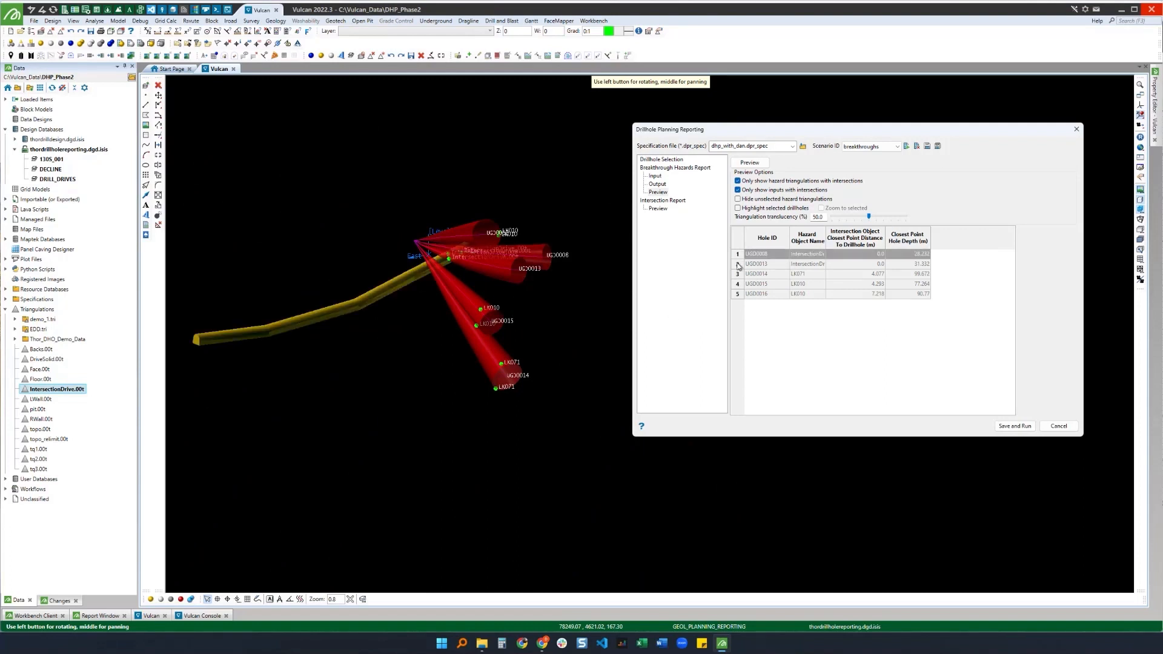
pyautogui.click(738, 264)
pyautogui.click(738, 274)
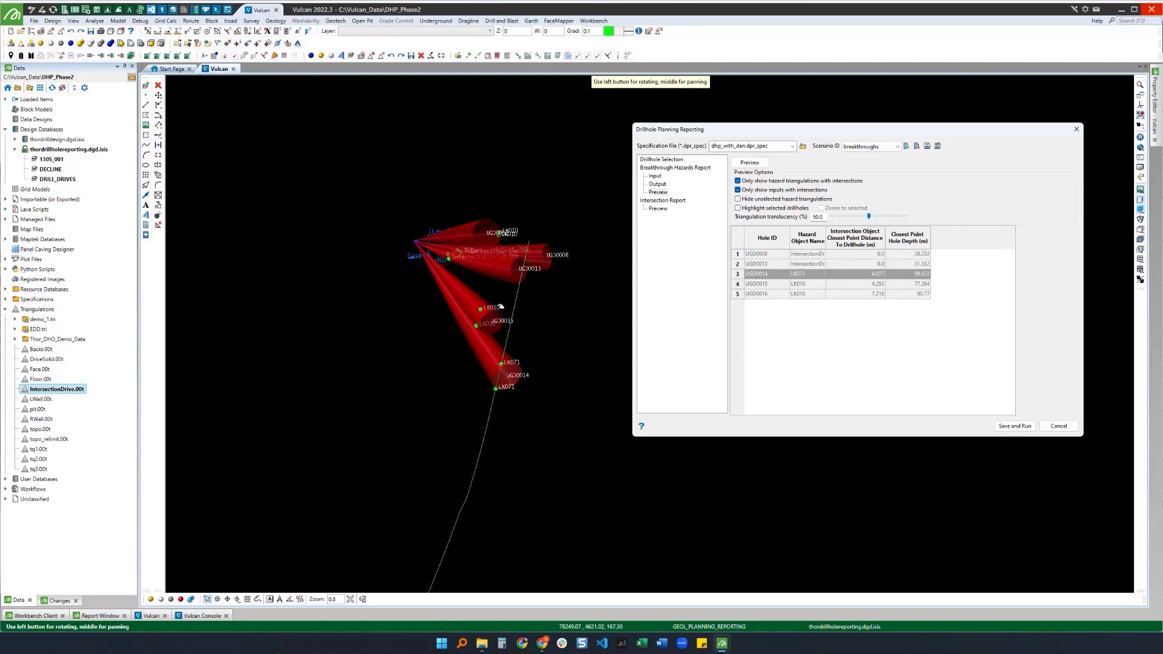
pyautogui.moveTo(519, 305); pyautogui.dragTo(376, 285)
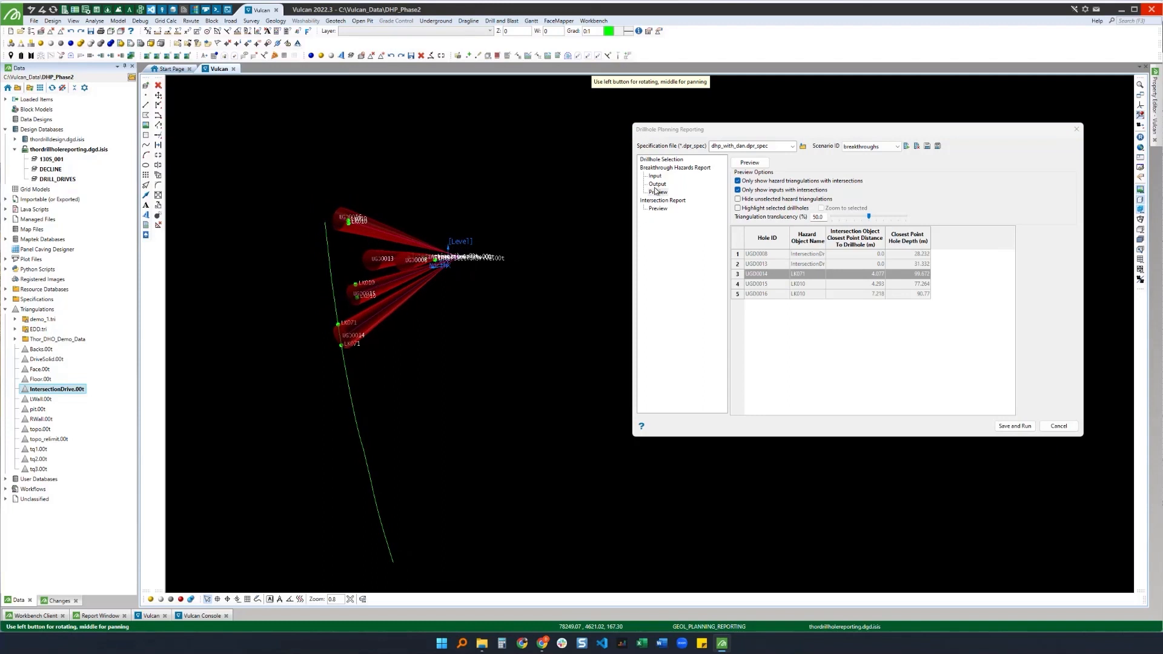
pyautogui.click(737, 284)
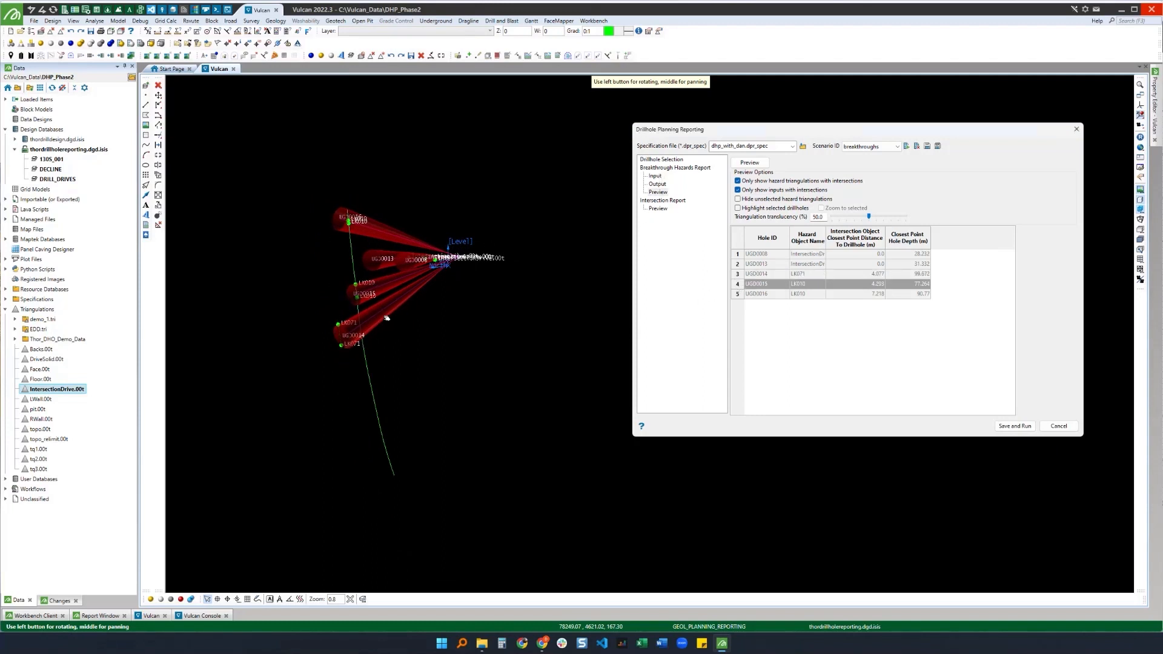
pyautogui.click(737, 293)
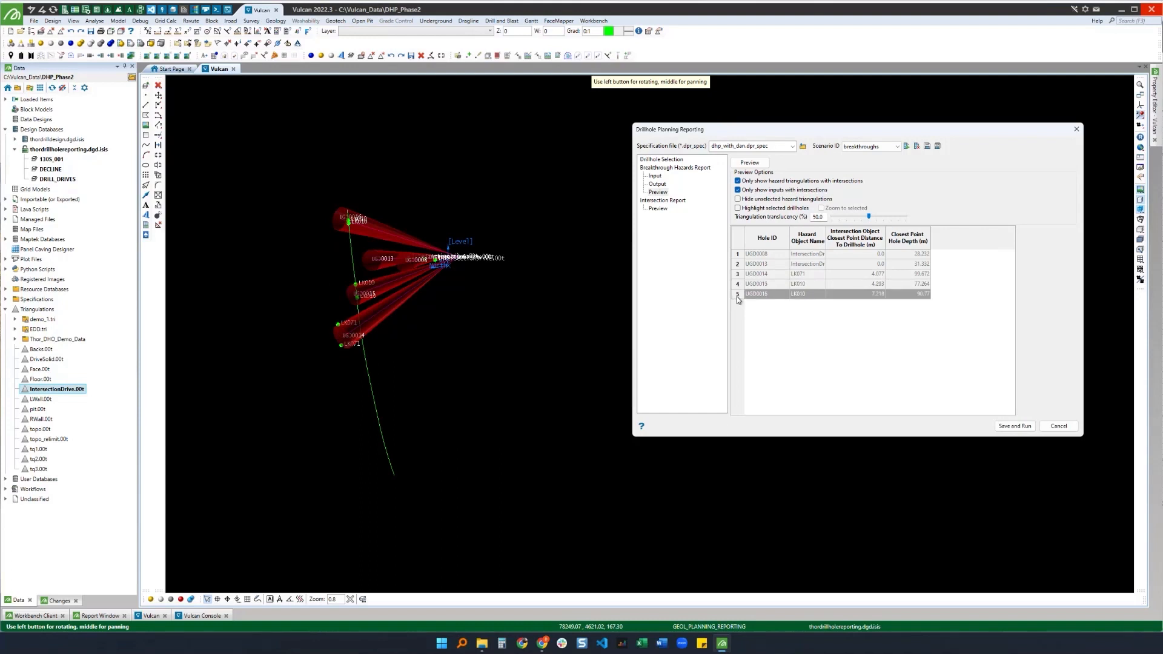
pyautogui.click(735, 255)
pyautogui.moveTo(361, 251); pyautogui.dragTo(389, 269)
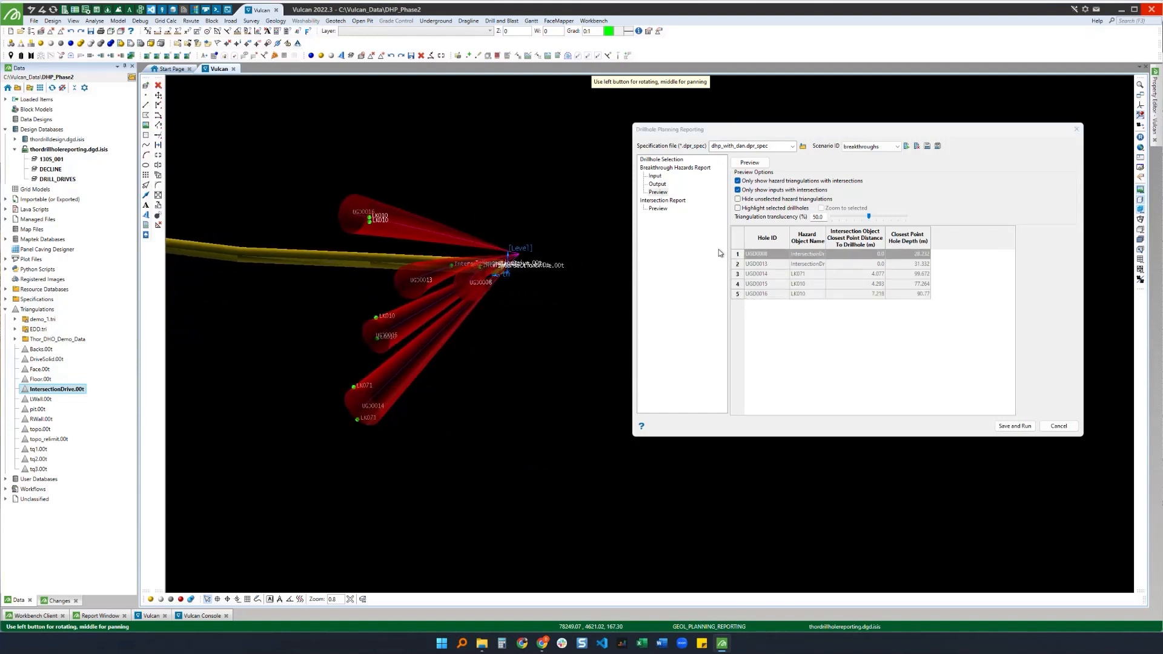
pyautogui.click(740, 264)
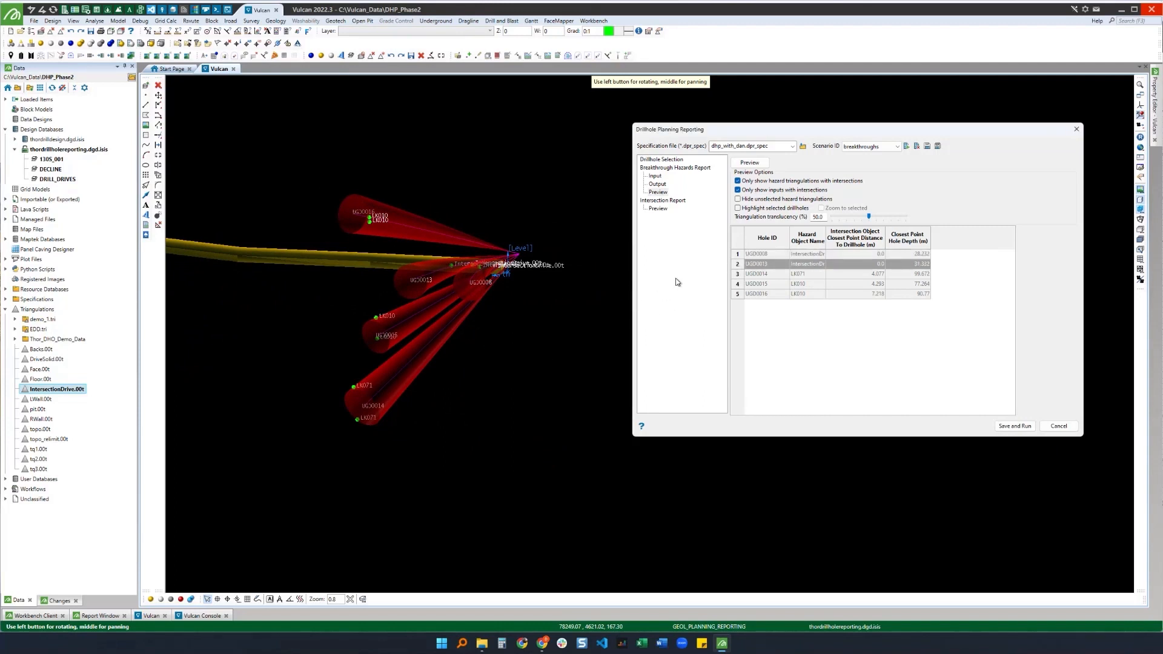
# Step: Hide unselected hazard triangulations and select individual drillhole rows to view only their hazard cones
pyautogui.click(737, 274)
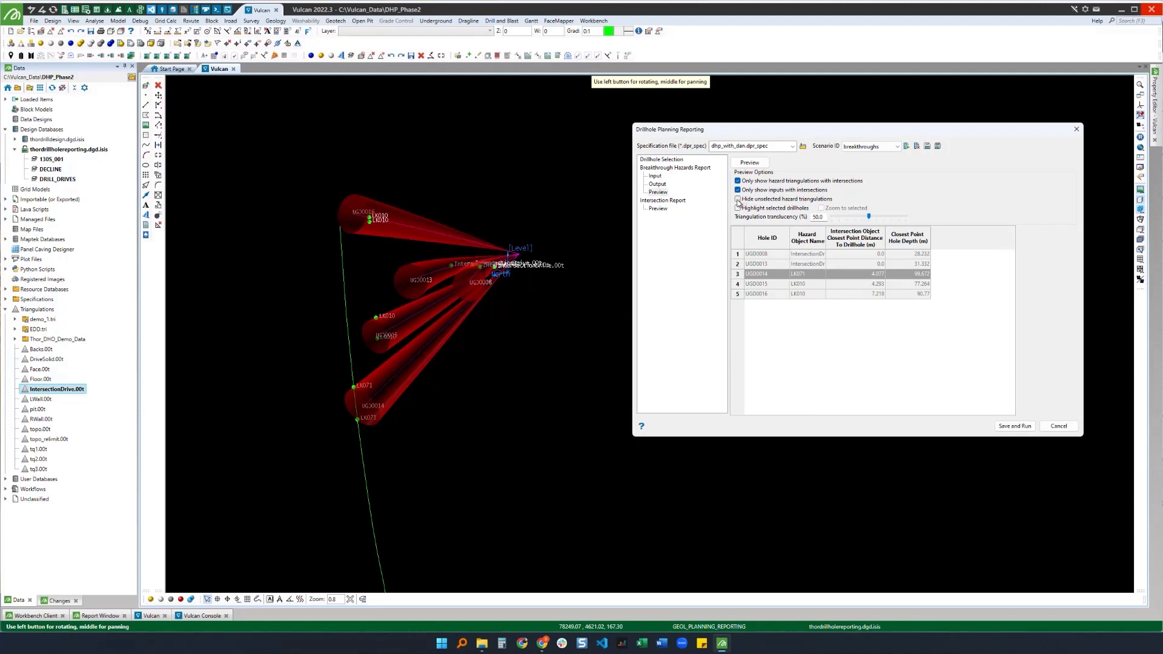
pyautogui.click(738, 199)
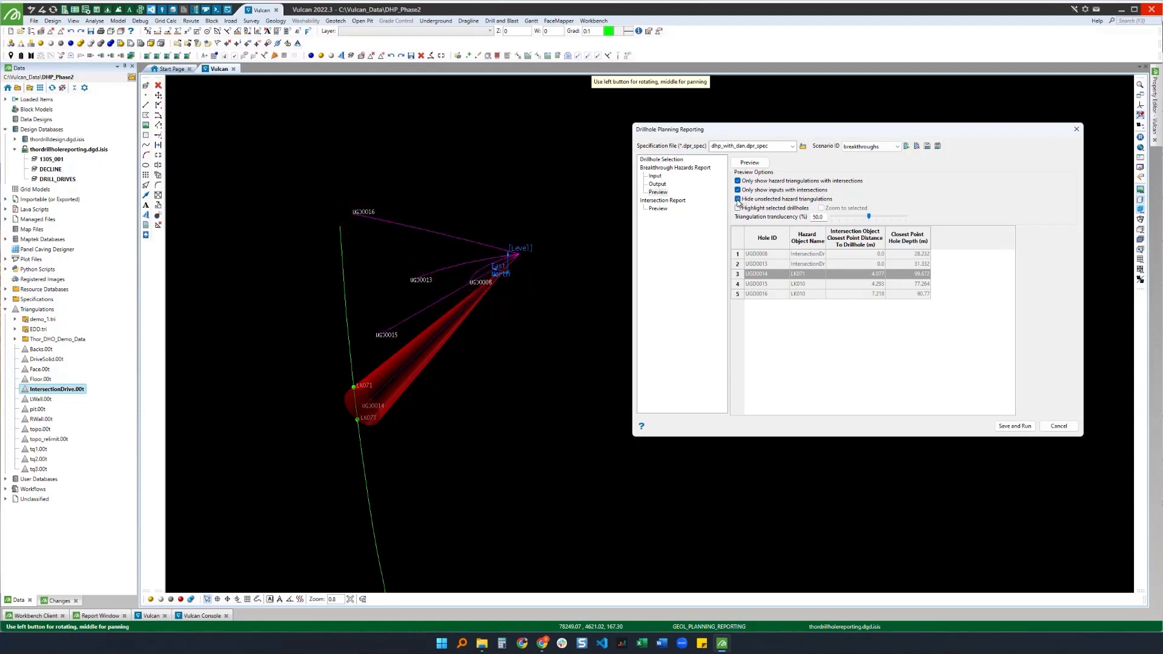
pyautogui.click(739, 255)
pyautogui.click(737, 264)
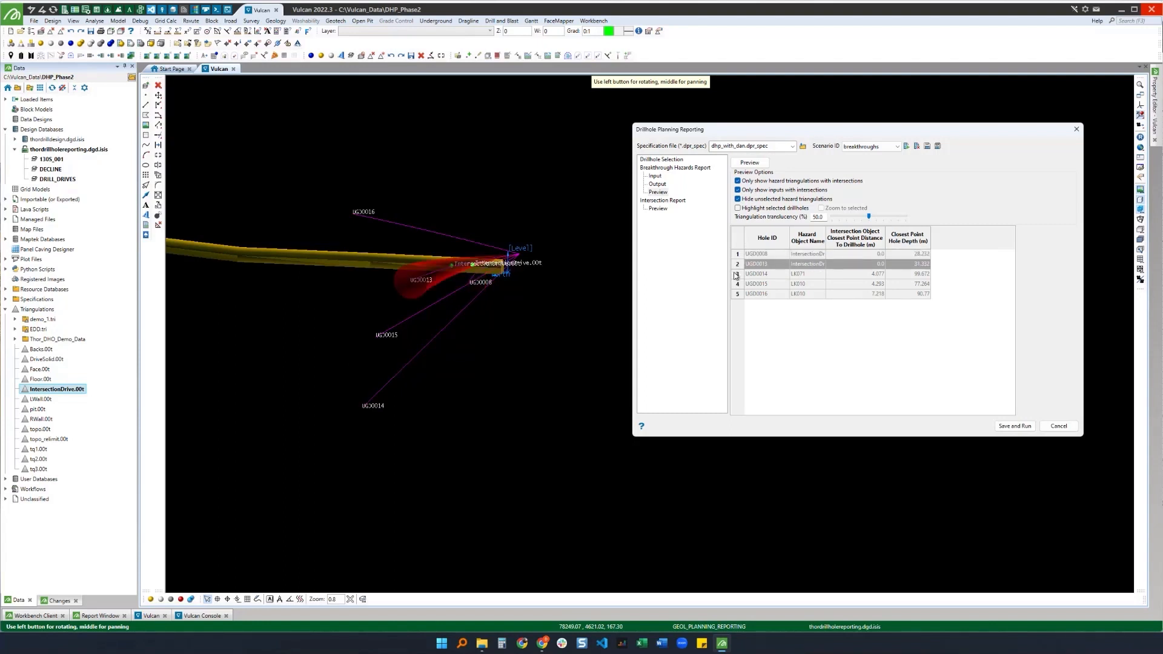
pyautogui.moveTo(453, 289); pyautogui.dragTo(606, 296)
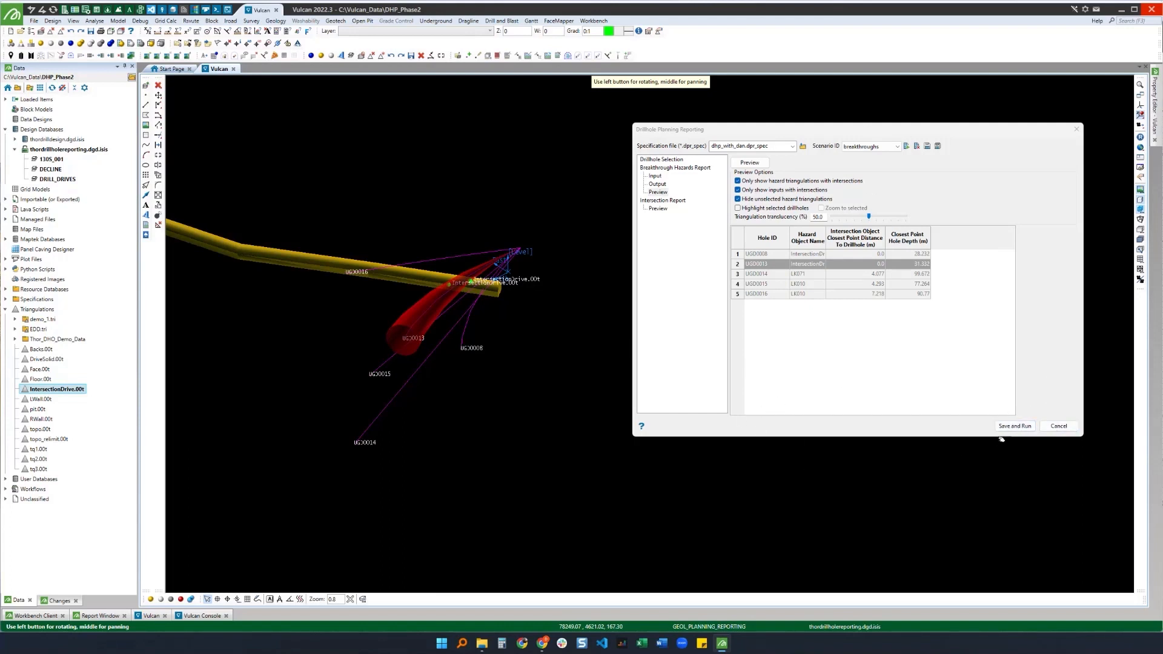
# Step: Save and run the breakthrough hazards report, then inspect the resulting hazard cones
pyautogui.click(1015, 427)
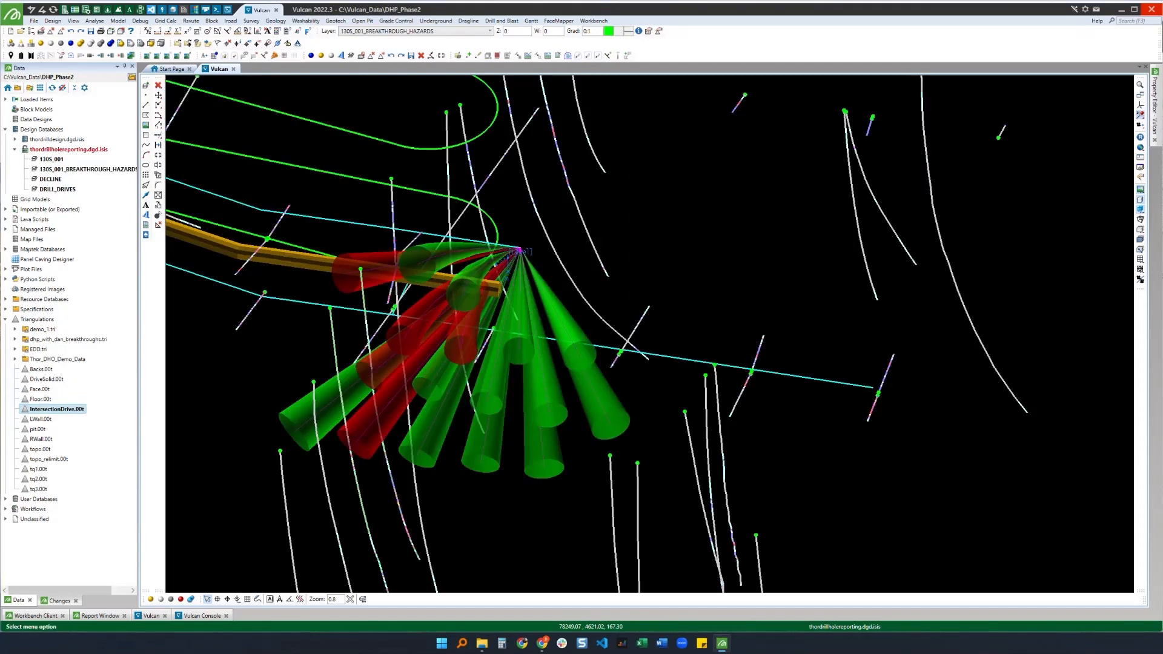
pyautogui.moveTo(489, 306); pyautogui.dragTo(600, 294)
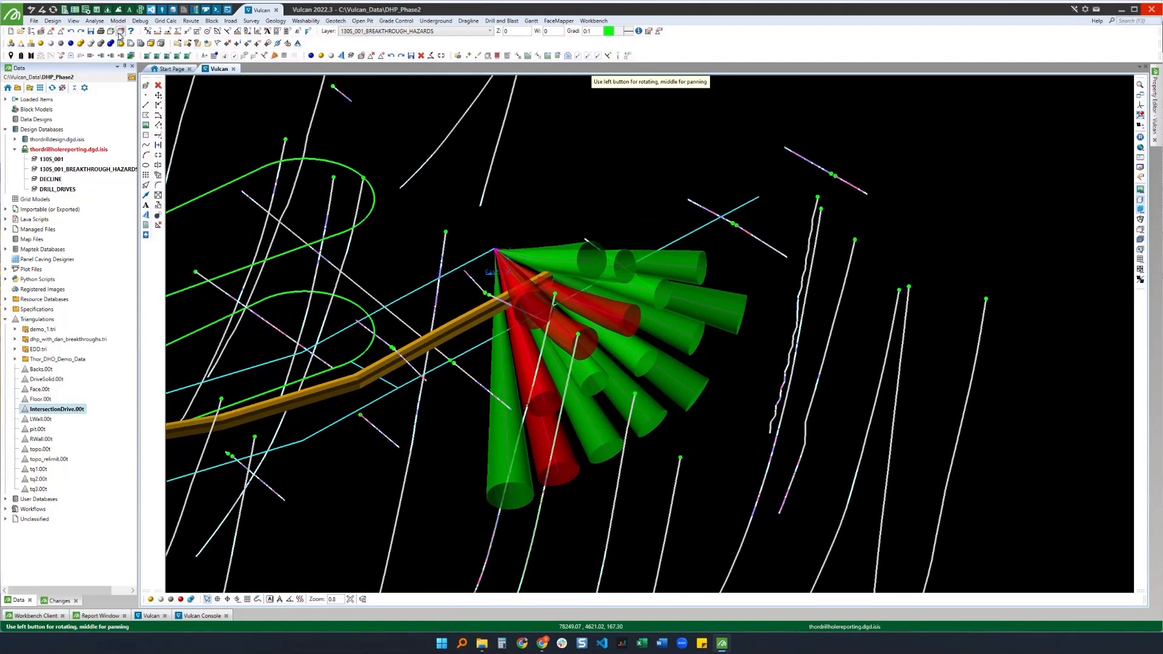
# Step: Remove all layers from the view
pyautogui.click(69, 32)
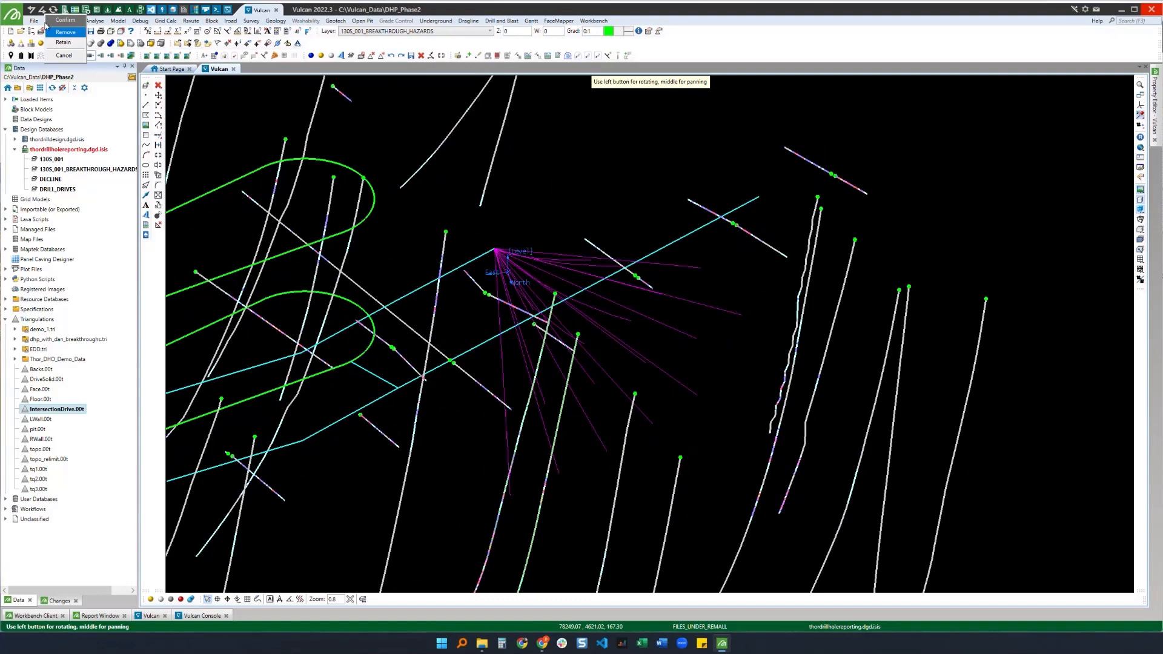
pyautogui.click(66, 32)
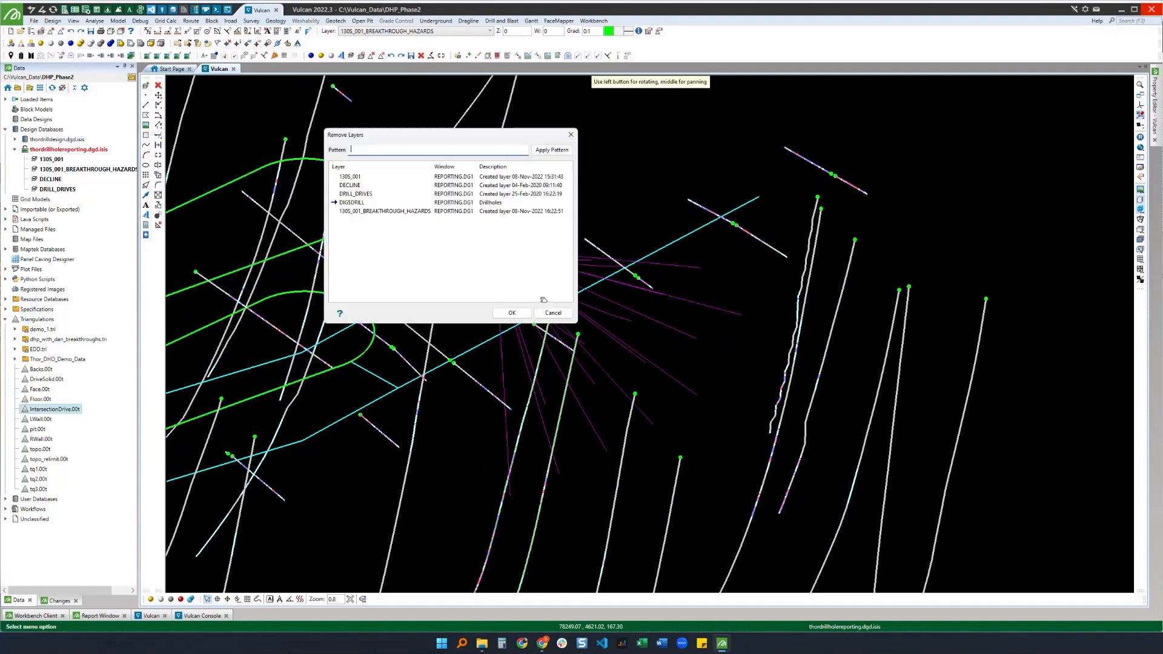
pyautogui.click(437, 236)
pyautogui.hotkey('ctrl', 'a')
pyautogui.click(516, 313)
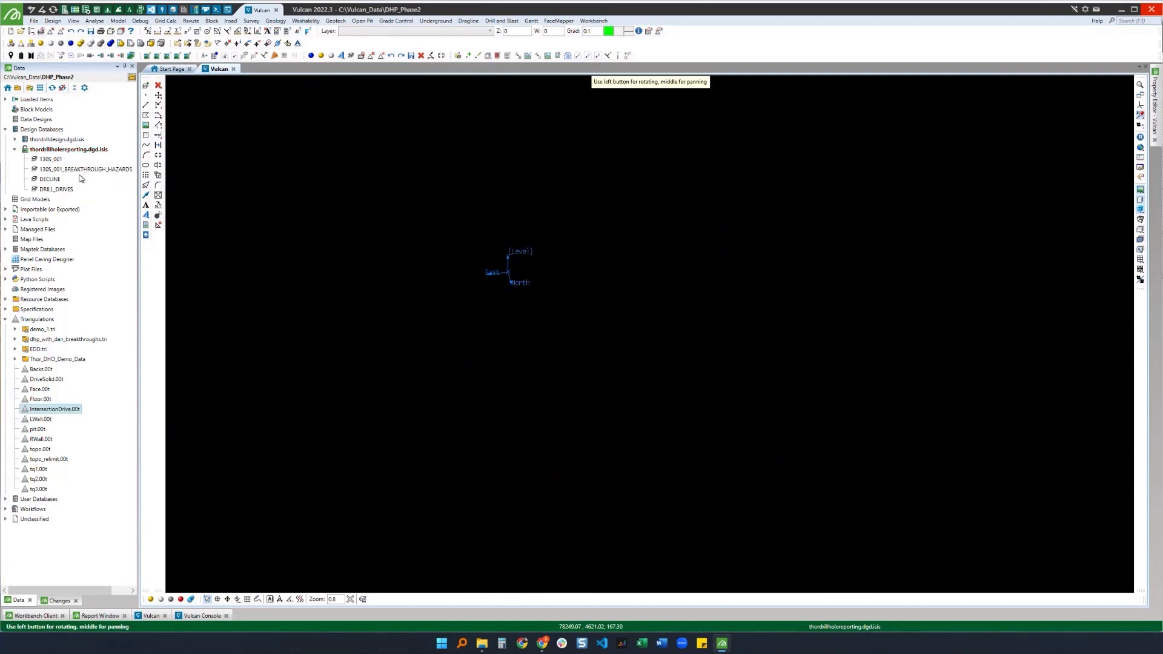
# Step: Load the 1305_001_BREAKTHROUGH_HAZARDS layer and inspect a hazard polyline's properties
pyautogui.doubleClick(79, 169)
pyautogui.moveTo(597, 256); pyautogui.dragTo(604, 305)
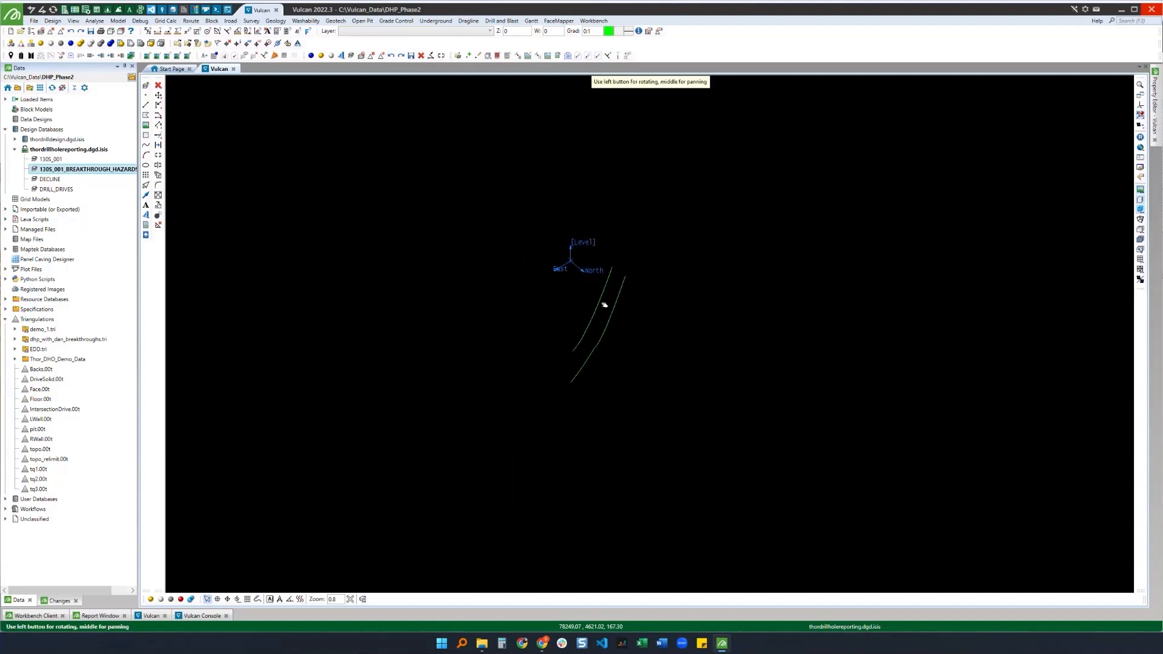
pyautogui.click(601, 306)
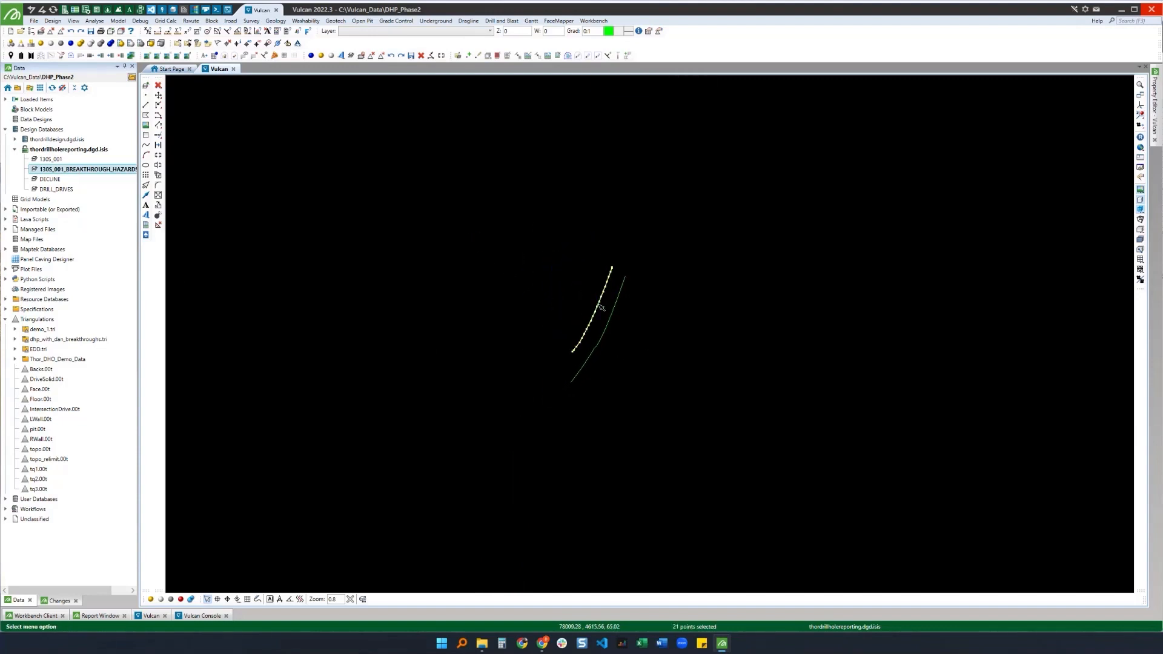
pyautogui.click(87, 12)
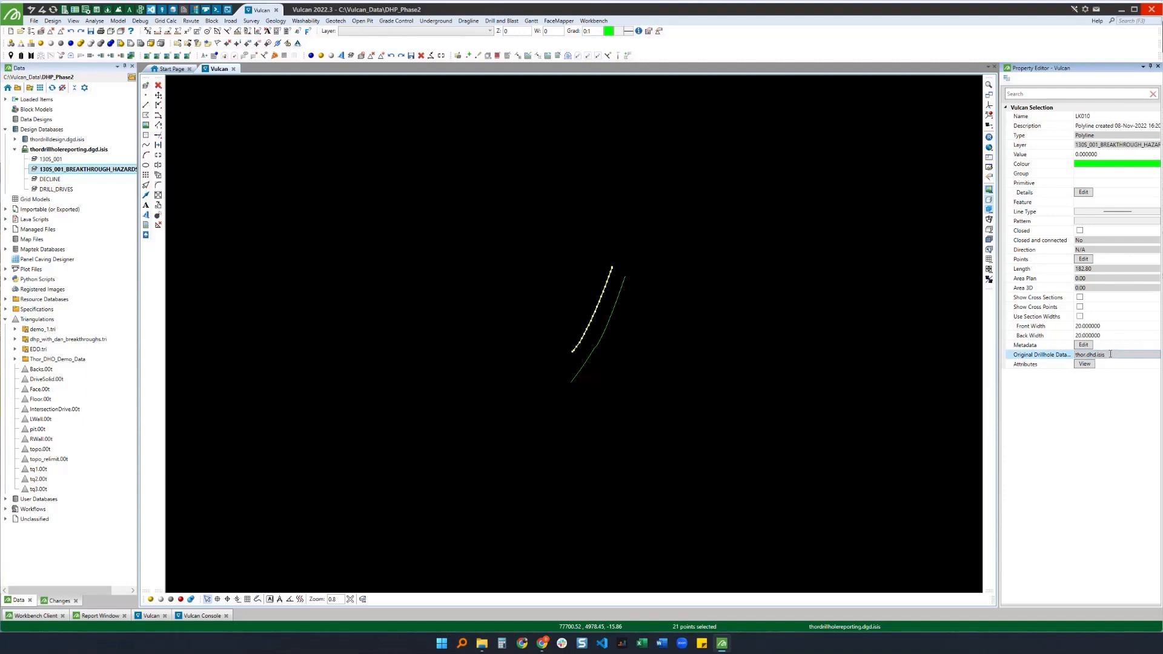
pyautogui.click(439, 228)
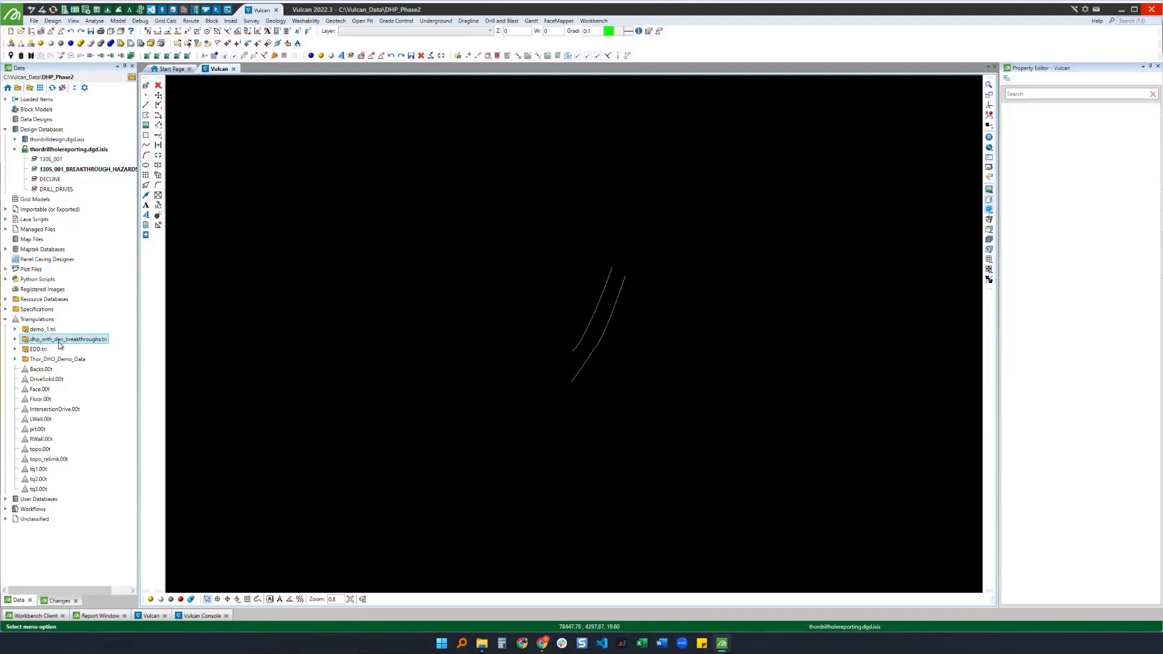
# Step: Load all triangulations in the dhp_with_dan_breakthroughs.tri folder, then remove them all again
pyautogui.click(15, 340)
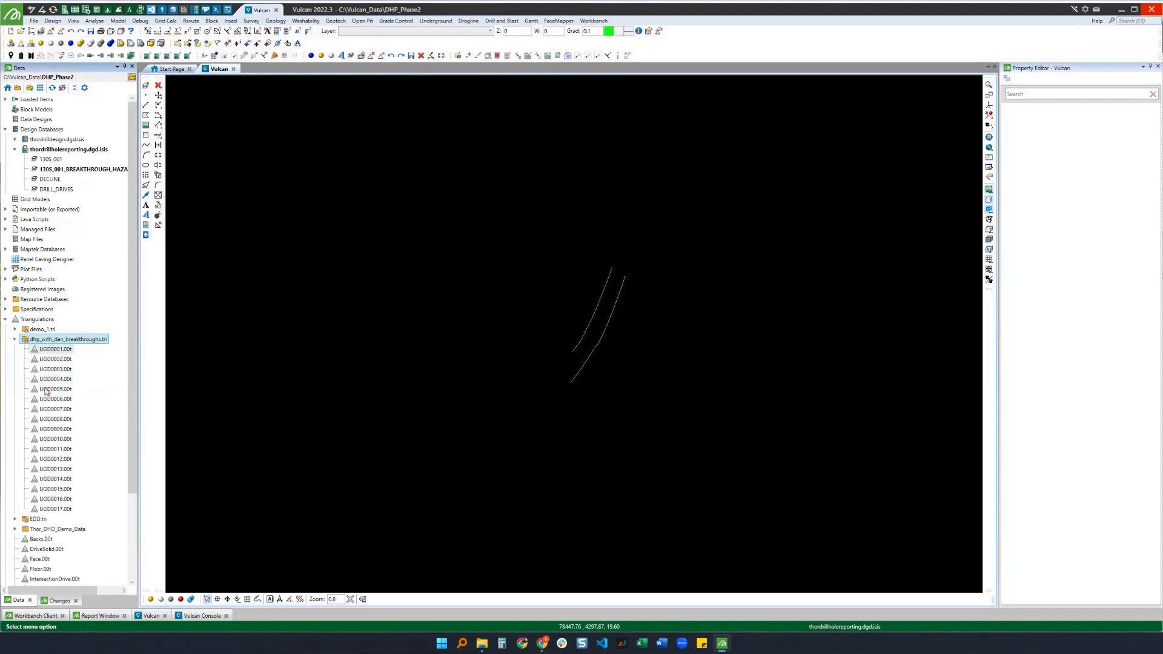
pyautogui.rightClick(48, 341)
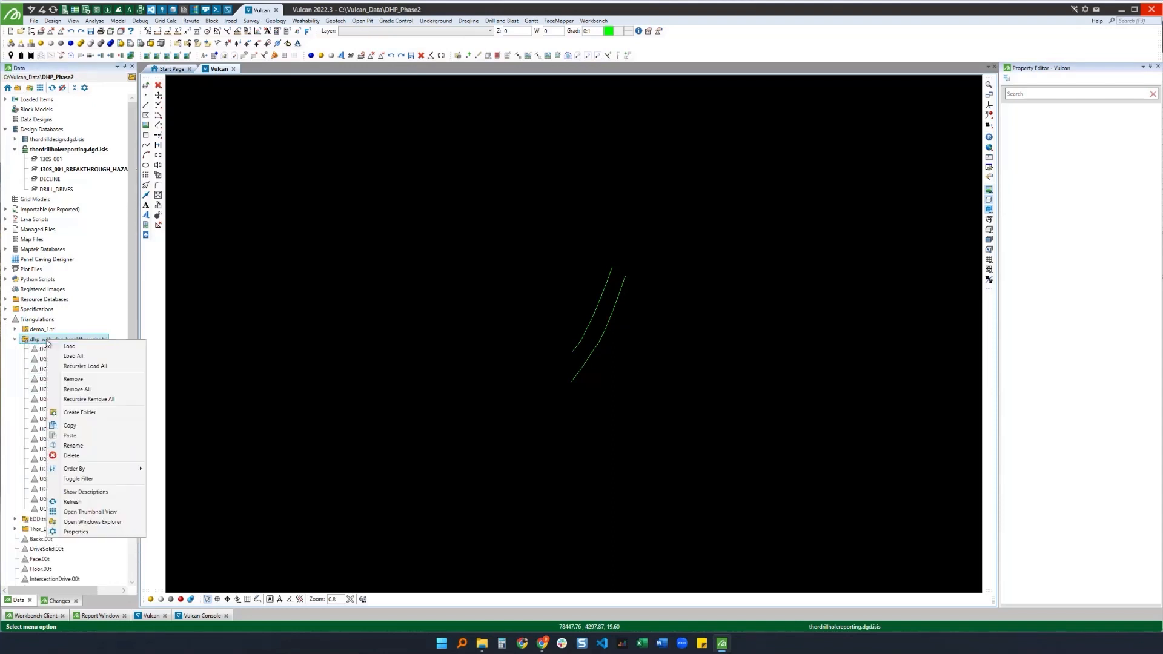
pyautogui.click(78, 357)
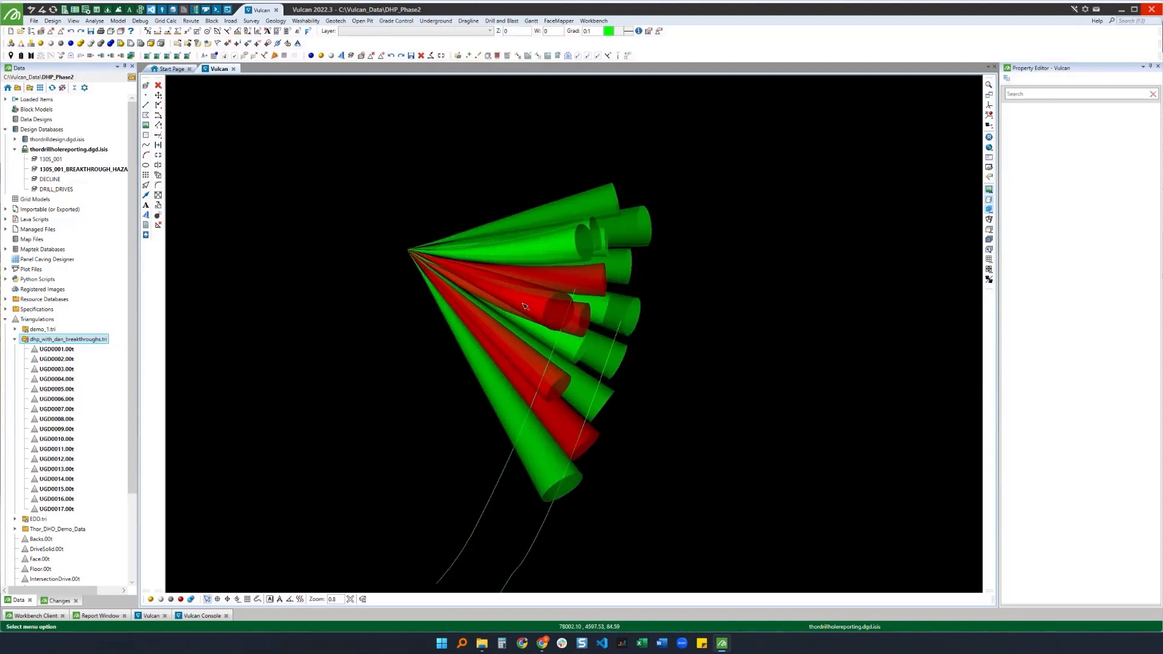
pyautogui.rightClick(58, 342)
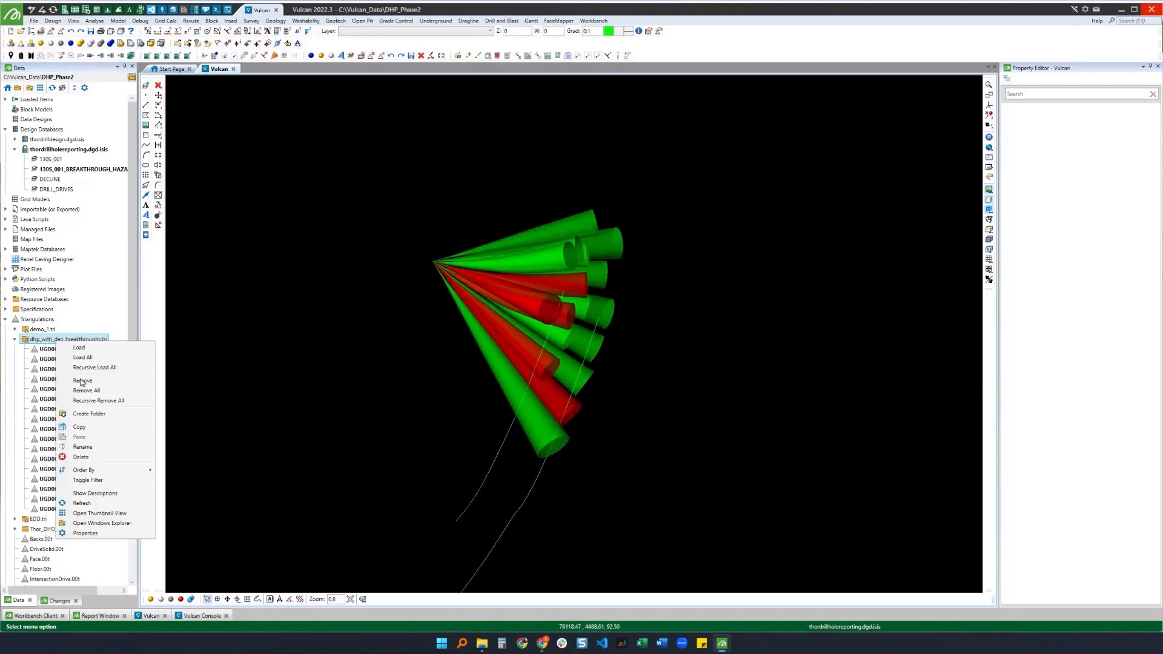
pyautogui.click(90, 391)
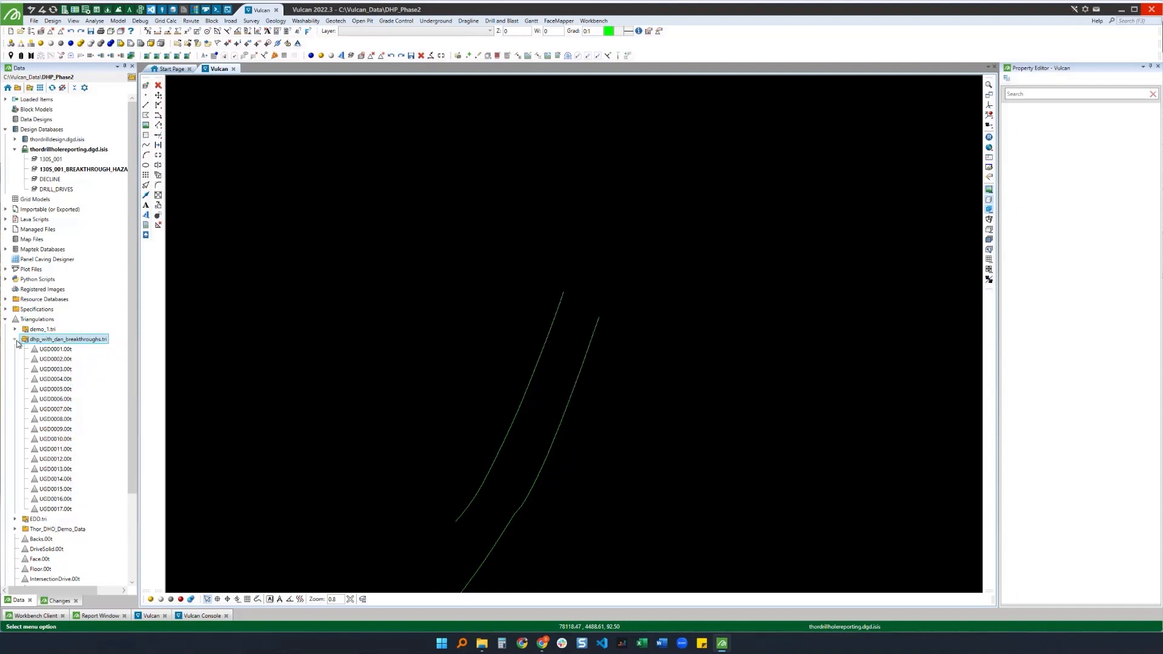
pyautogui.click(16, 340)
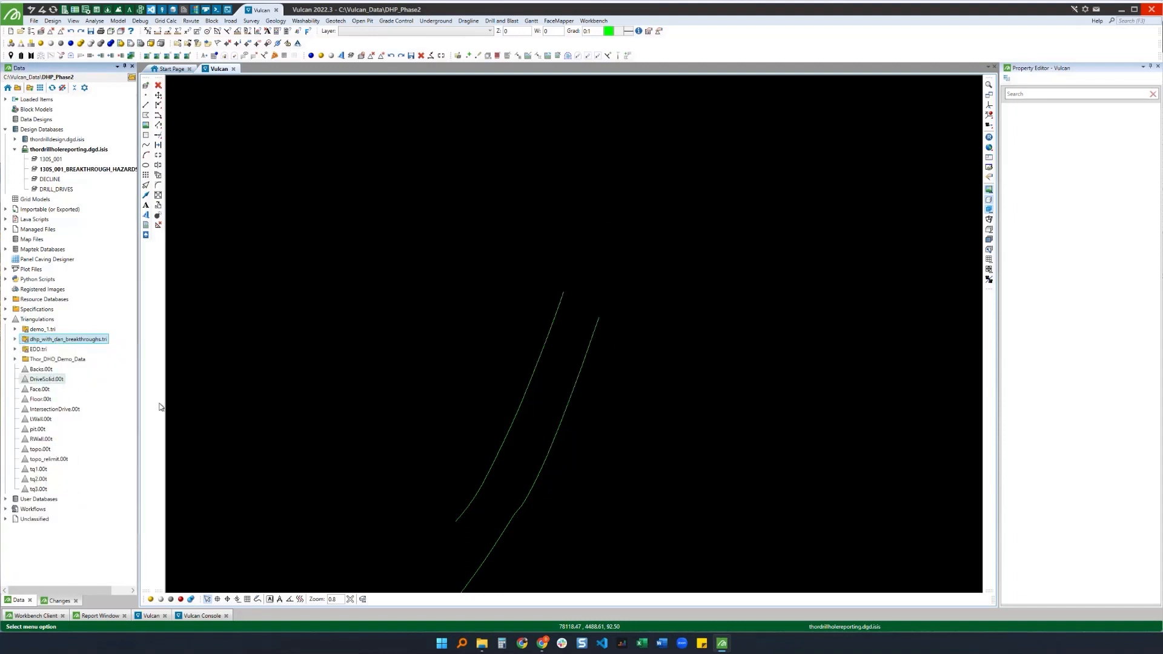
# Step: Open breakthrough_hazards_report.csv from the dhp_with_dan_breakthroughs folder with the Maptek Workbench CSV Editor
pyautogui.click(17, 88)
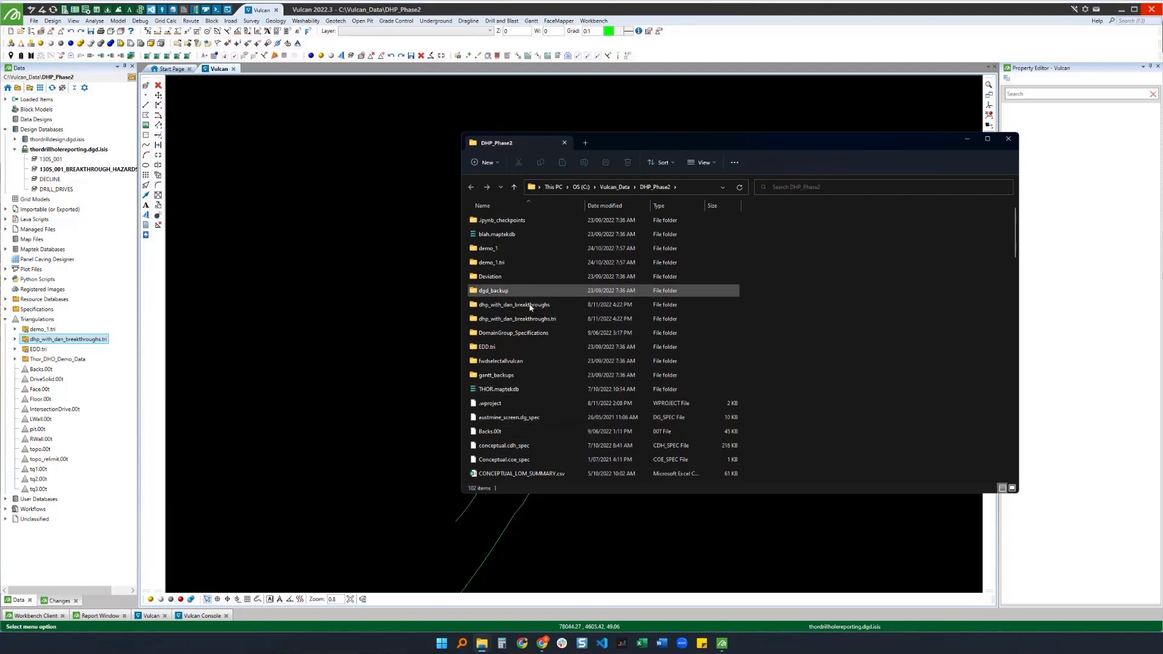
pyautogui.click(549, 322)
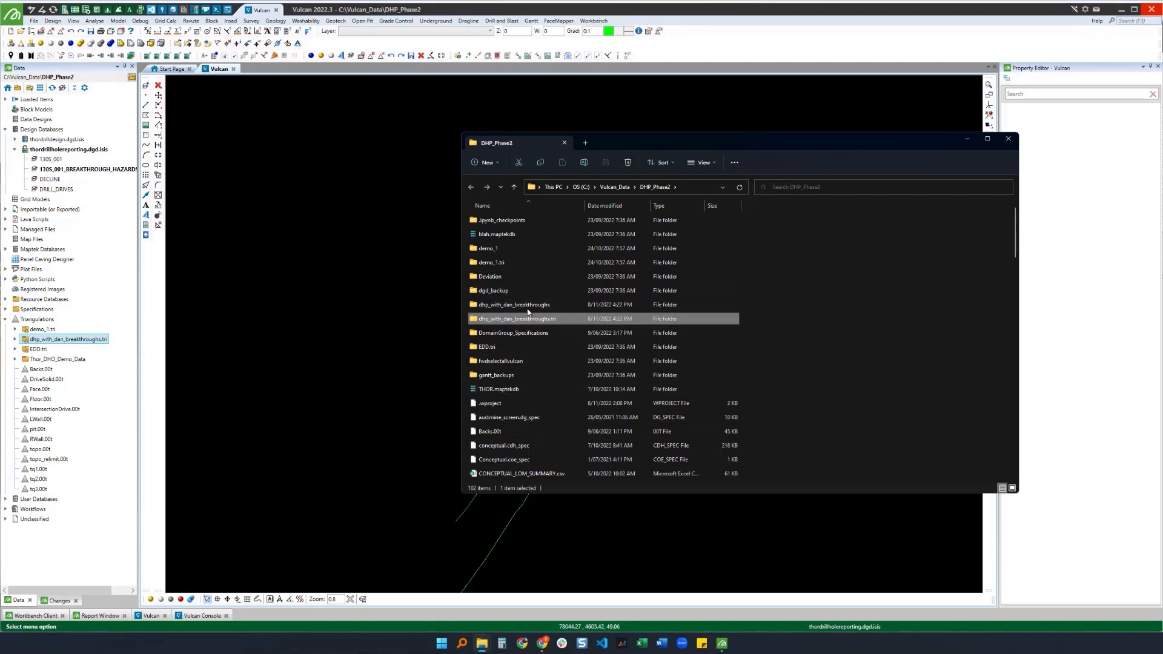
pyautogui.click(534, 306)
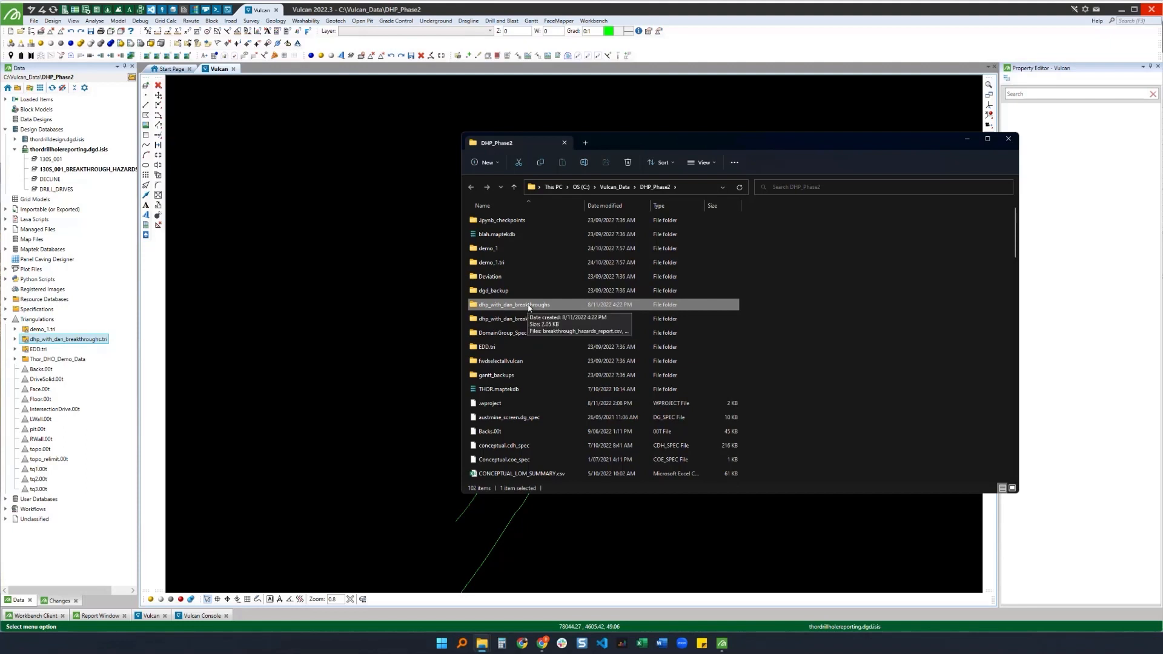
pyautogui.doubleClick(529, 306)
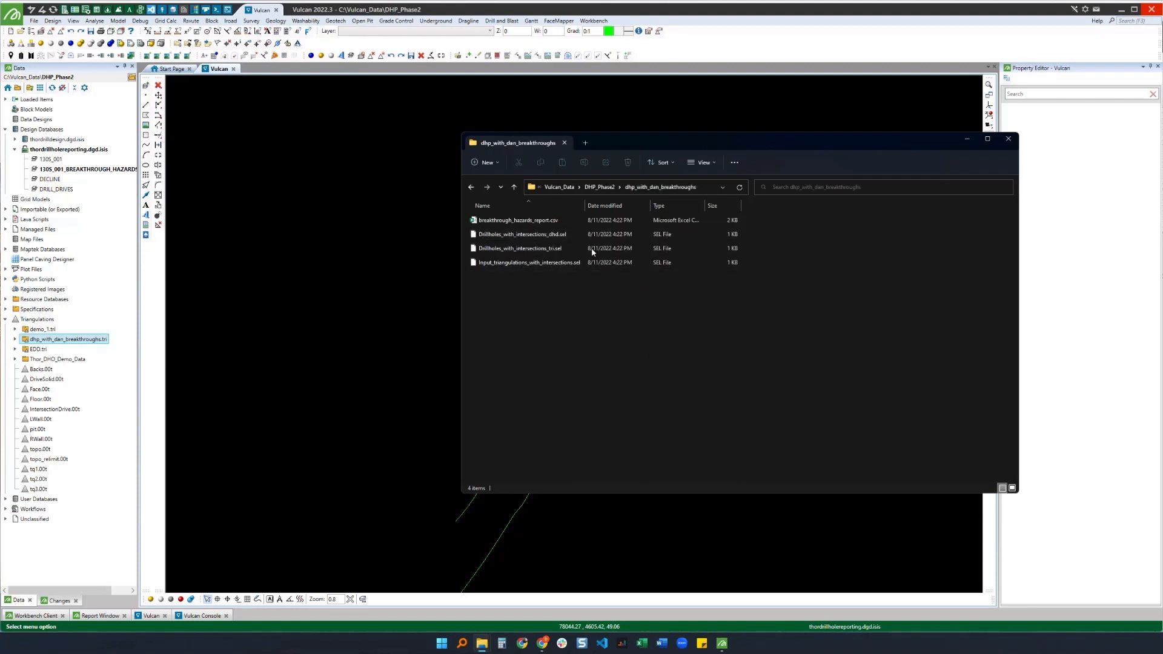
pyautogui.moveTo(588, 206); pyautogui.dragTo(596, 206)
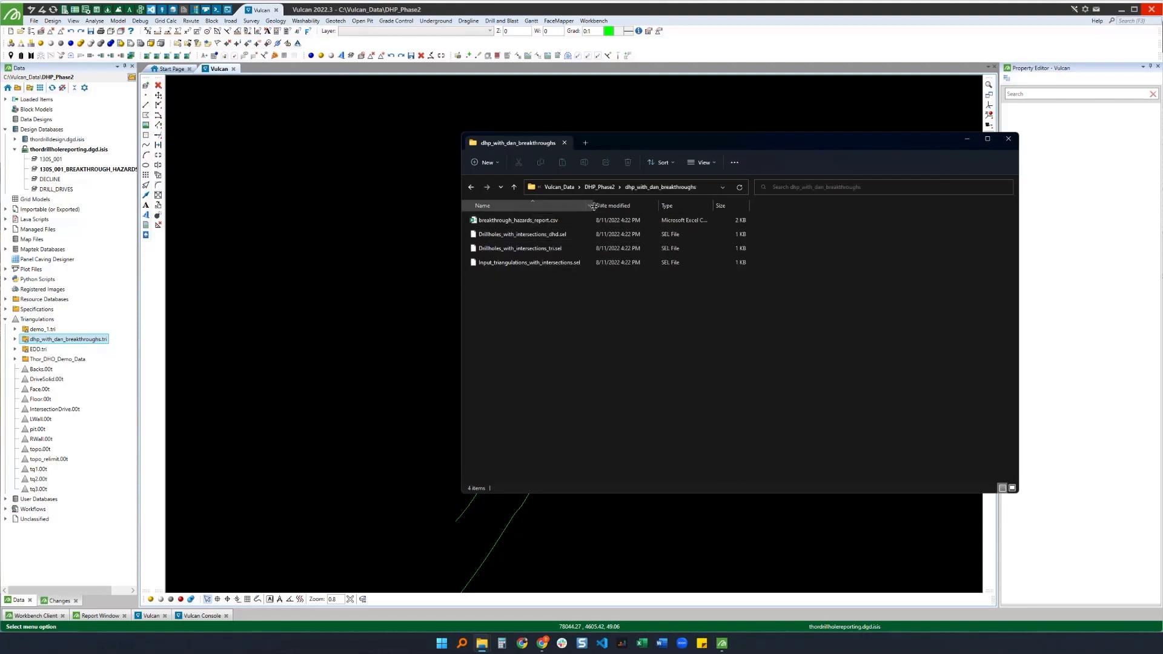
pyautogui.moveTo(619, 140); pyautogui.dragTo(662, 170)
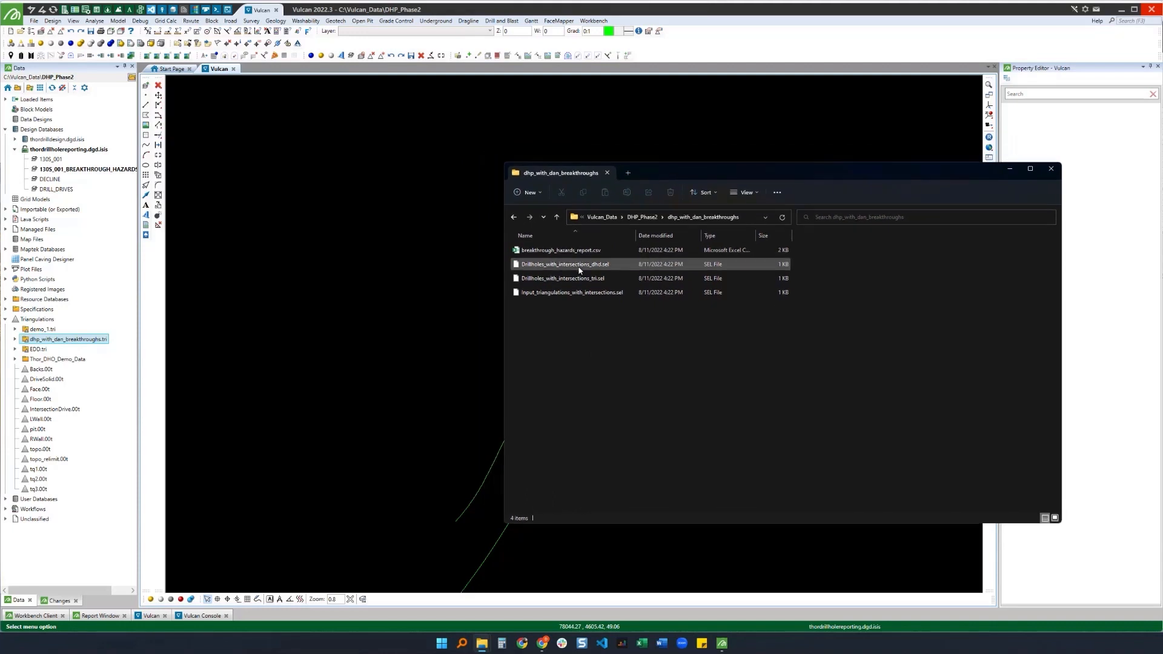
pyautogui.rightClick(550, 254)
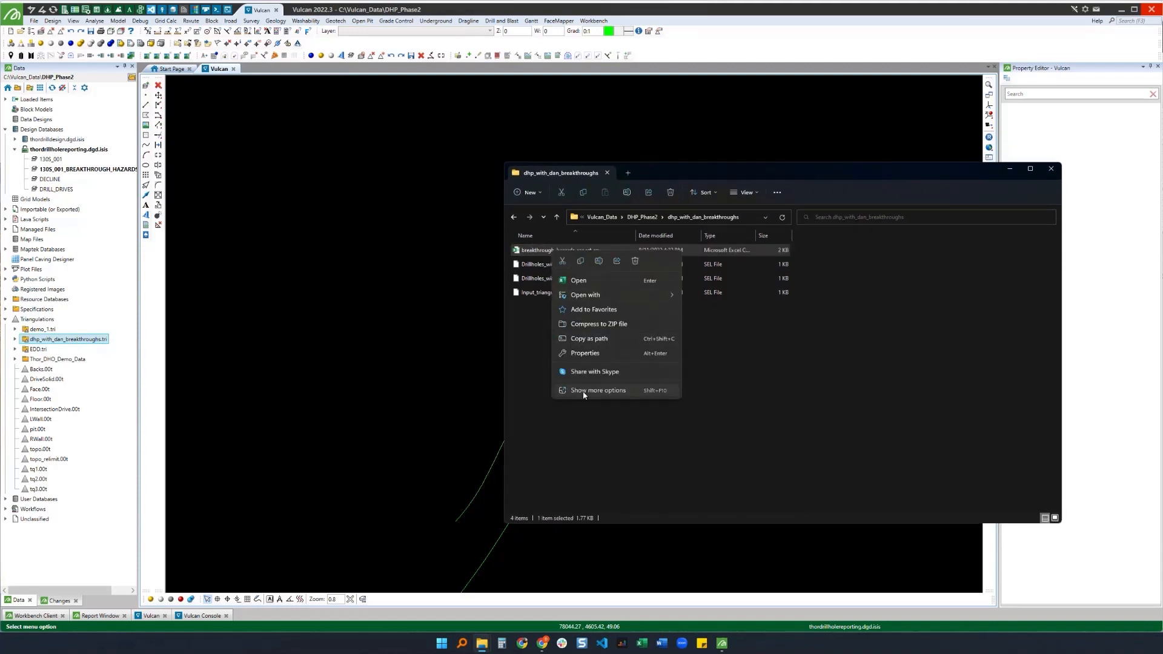
pyautogui.click(587, 387)
pyautogui.moveTo(591, 346)
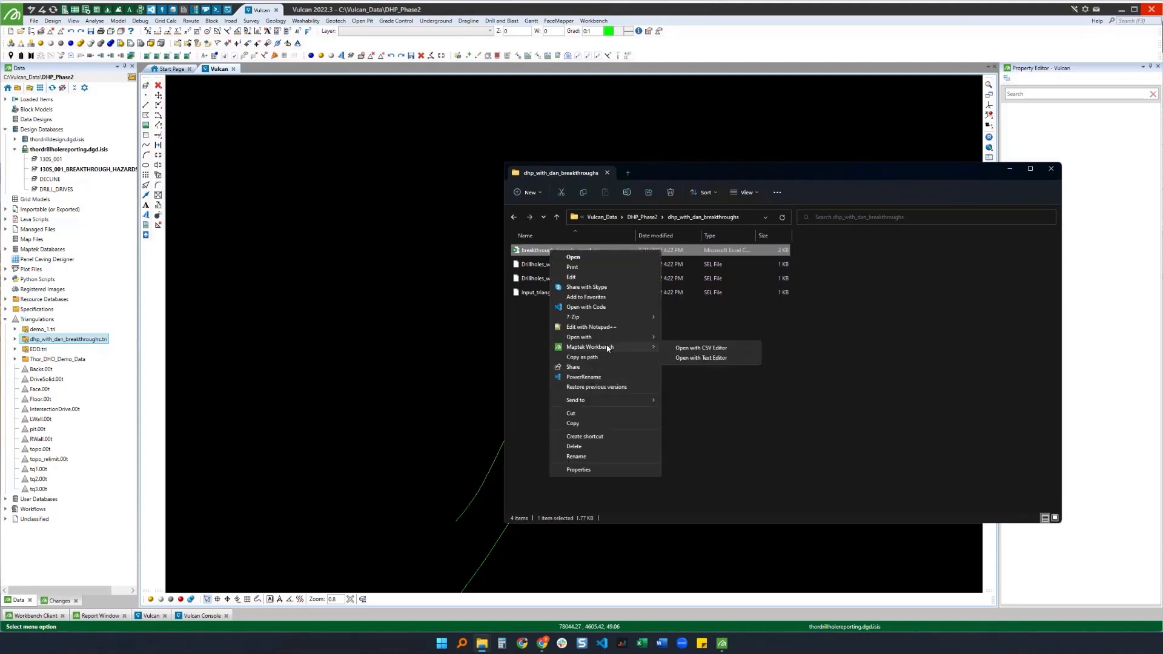
pyautogui.click(684, 345)
pyautogui.click(1010, 172)
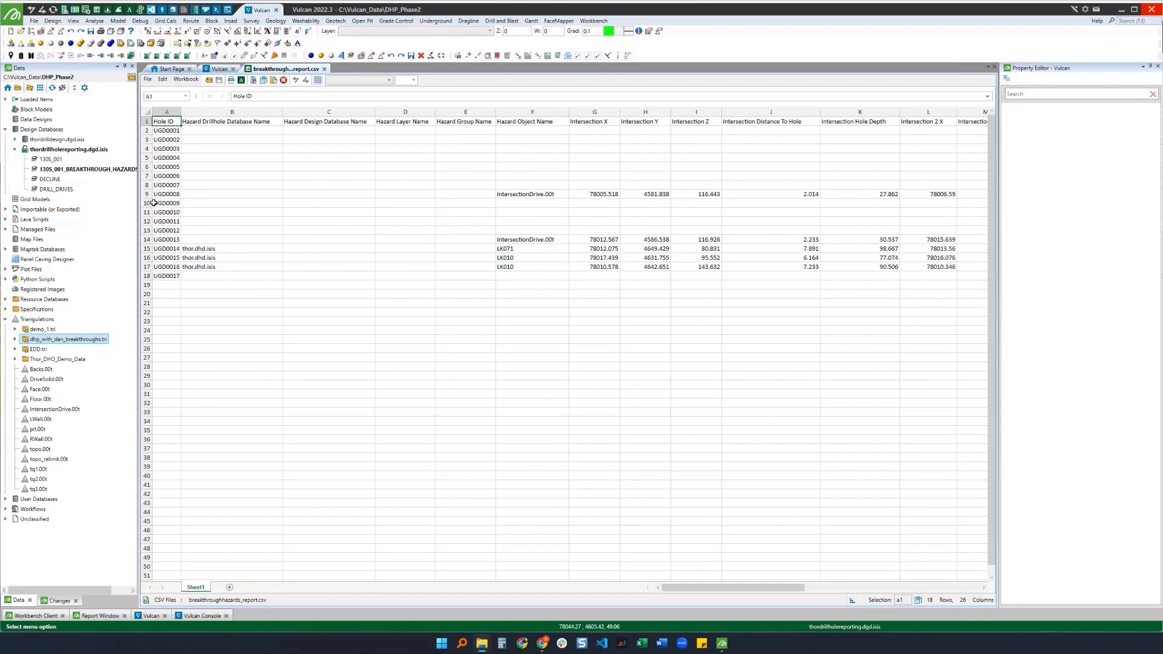
# Step: Examine the report's intersection coordinates, distances and hole depths for the intersecting drillholes, then return to the Vulcan view
pyautogui.click(534, 194)
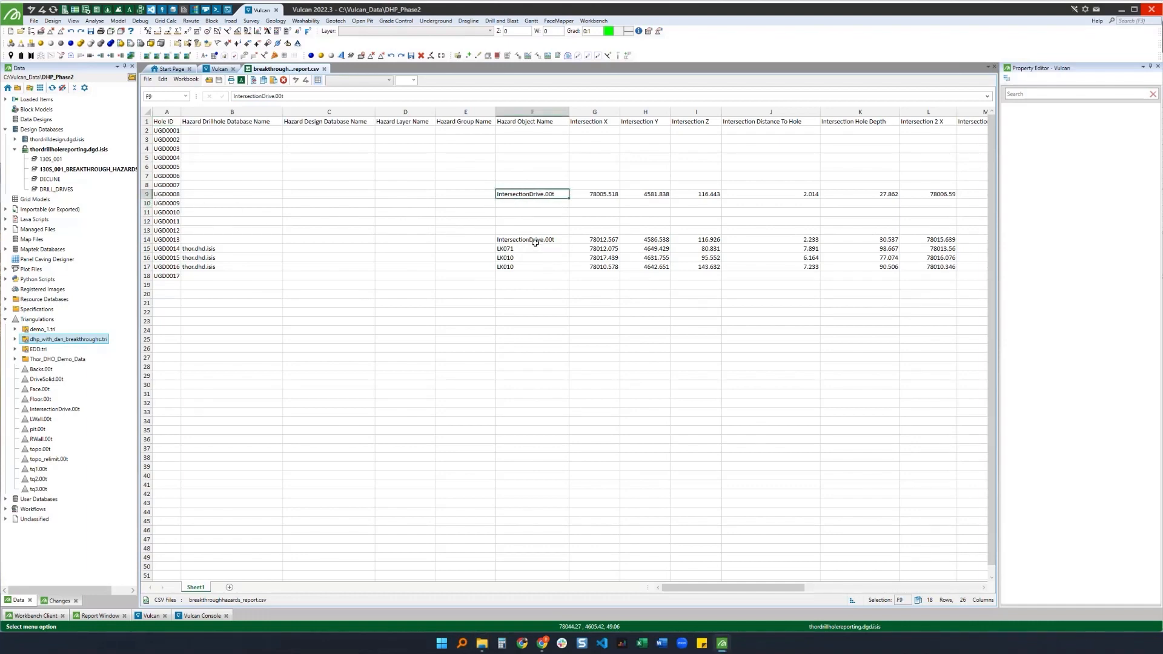
pyautogui.click(140, 194)
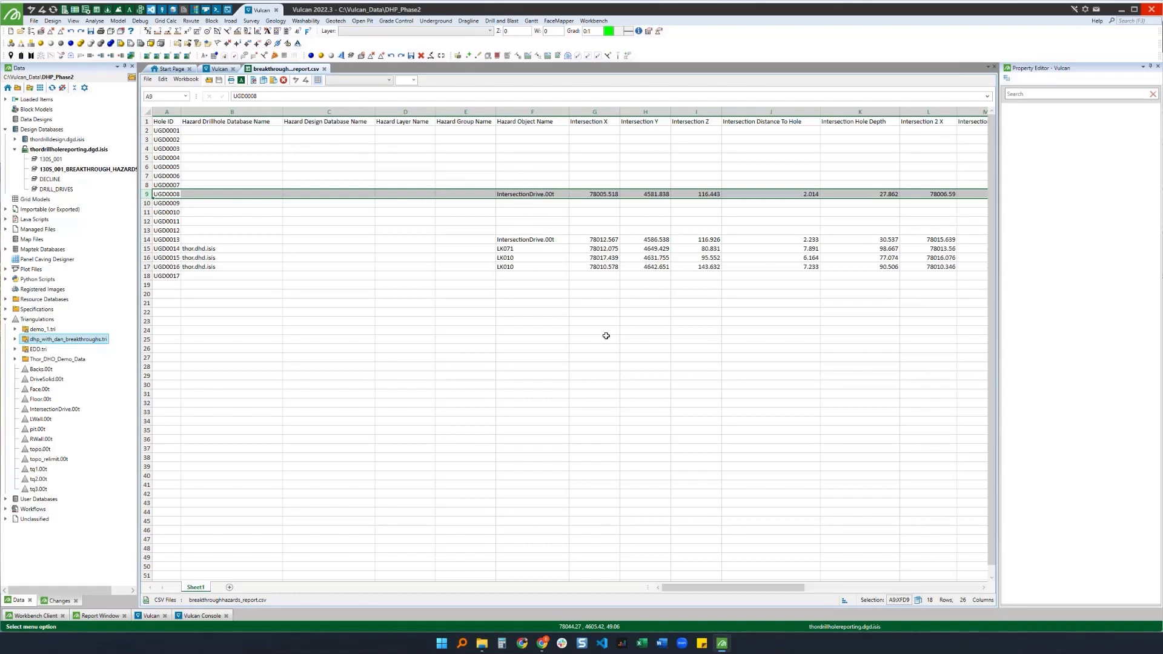
pyautogui.moveTo(591, 194); pyautogui.dragTo(678, 195)
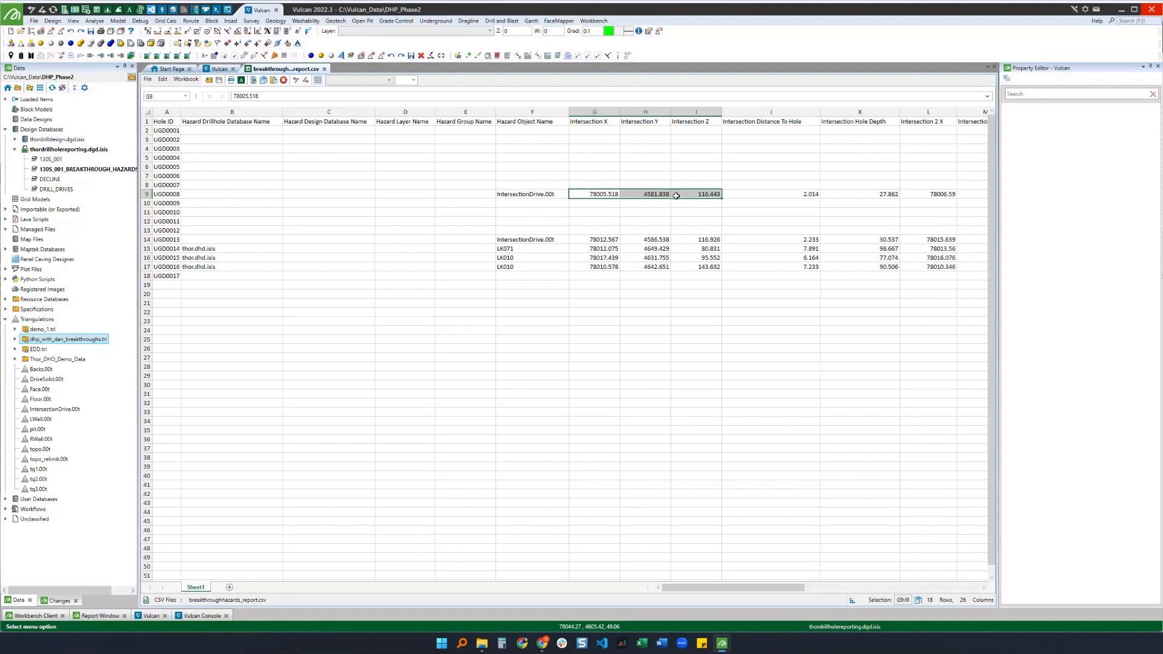
pyautogui.click(772, 194)
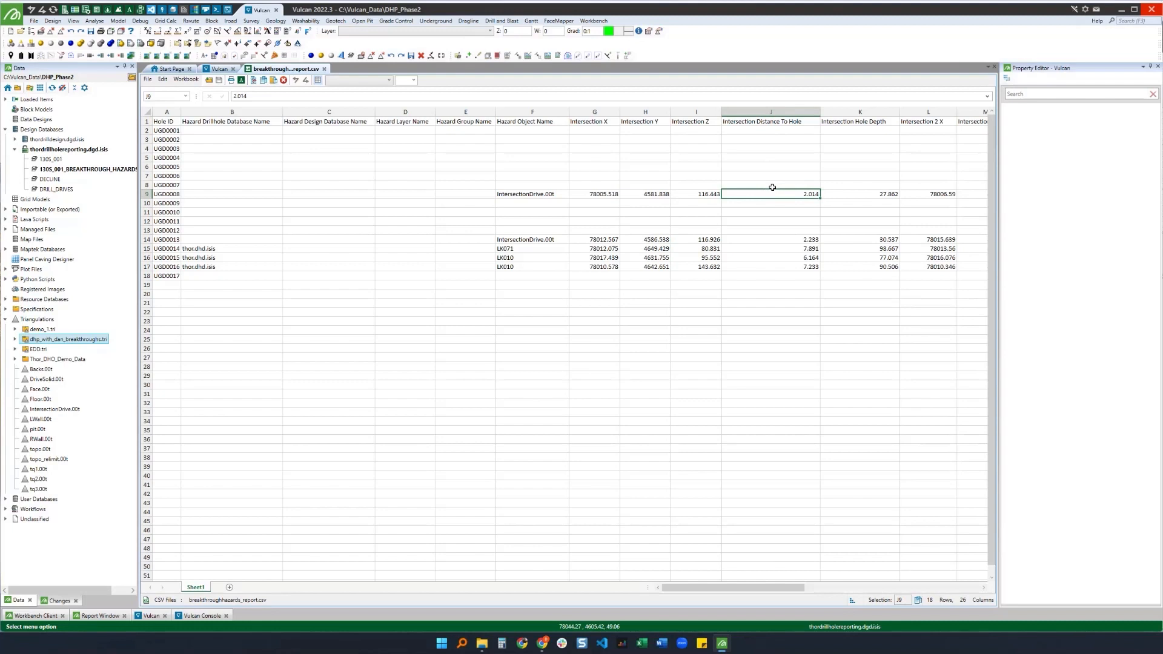
pyautogui.click(852, 195)
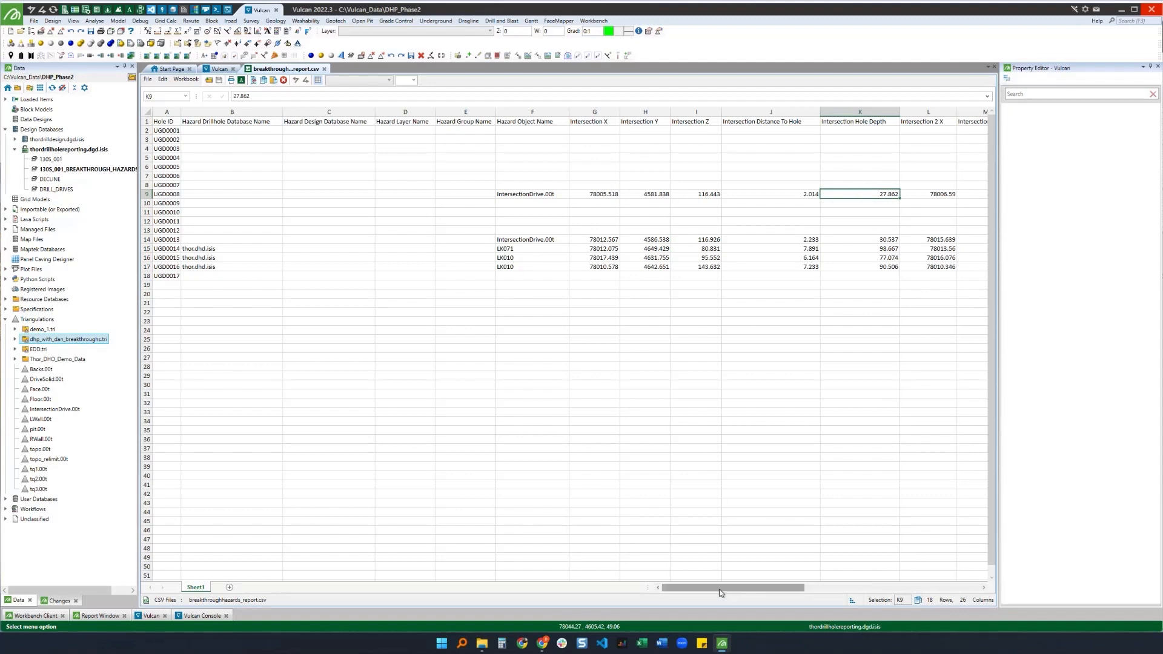
pyautogui.moveTo(719, 592); pyautogui.dragTo(770, 593)
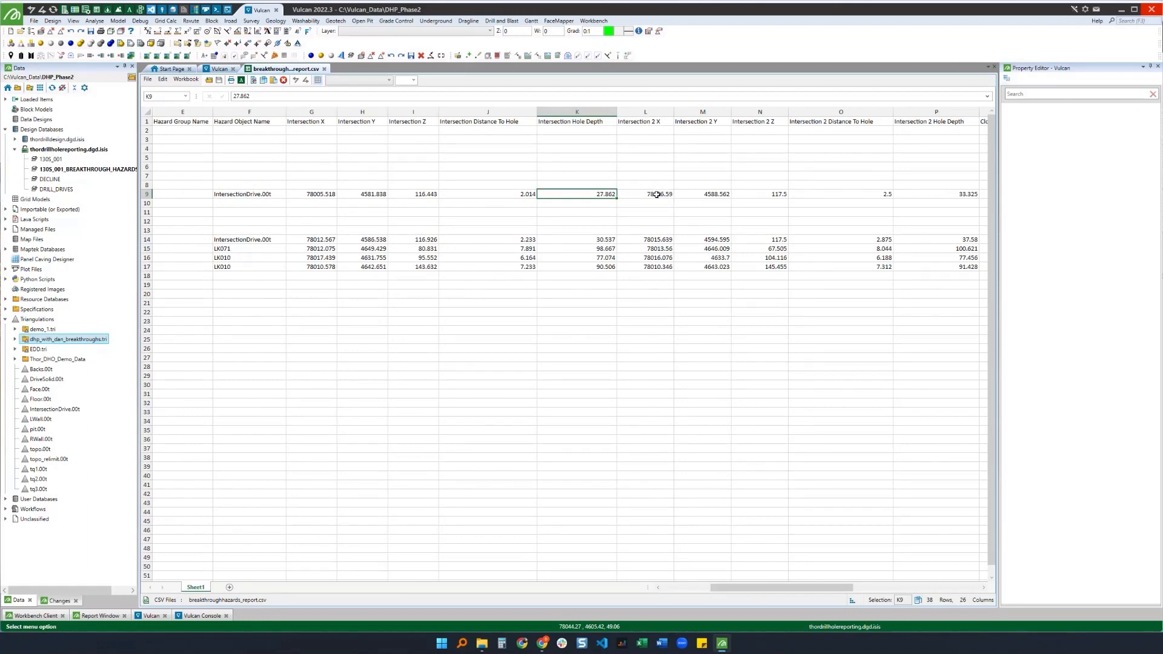
pyautogui.click(220, 69)
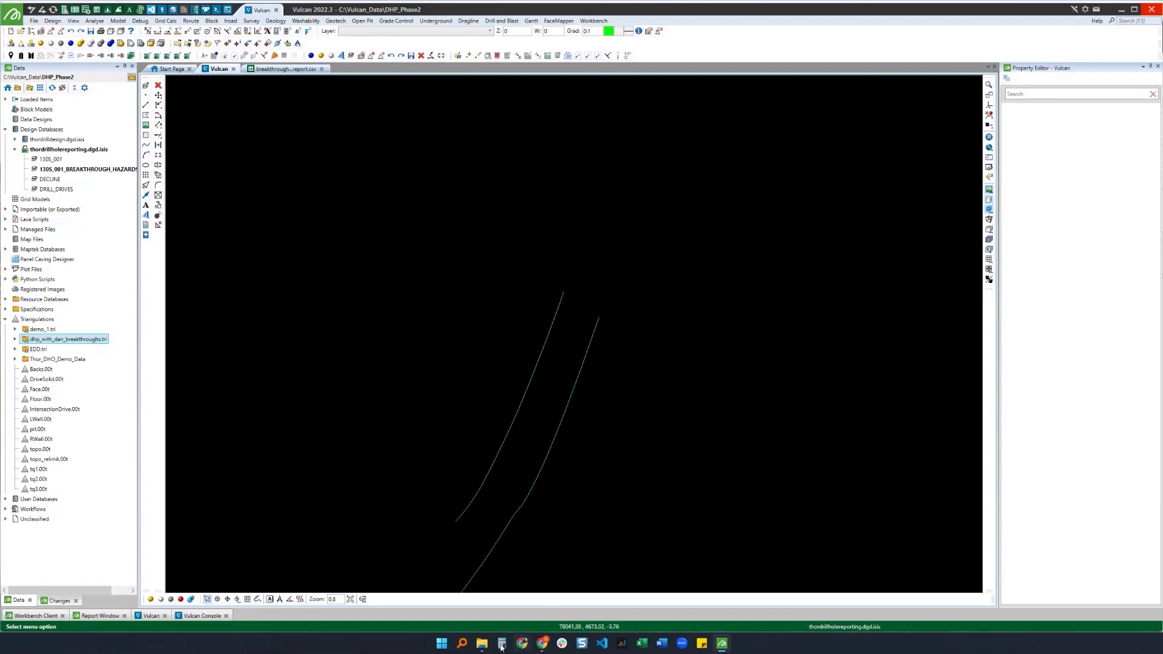
# Step: Open Drillholes_with_intersections_dhd.sel from the dhp_with_dan_breakthroughs folder with the Maptek Workbench Text Editor
pyautogui.click(482, 643)
pyautogui.click(512, 604)
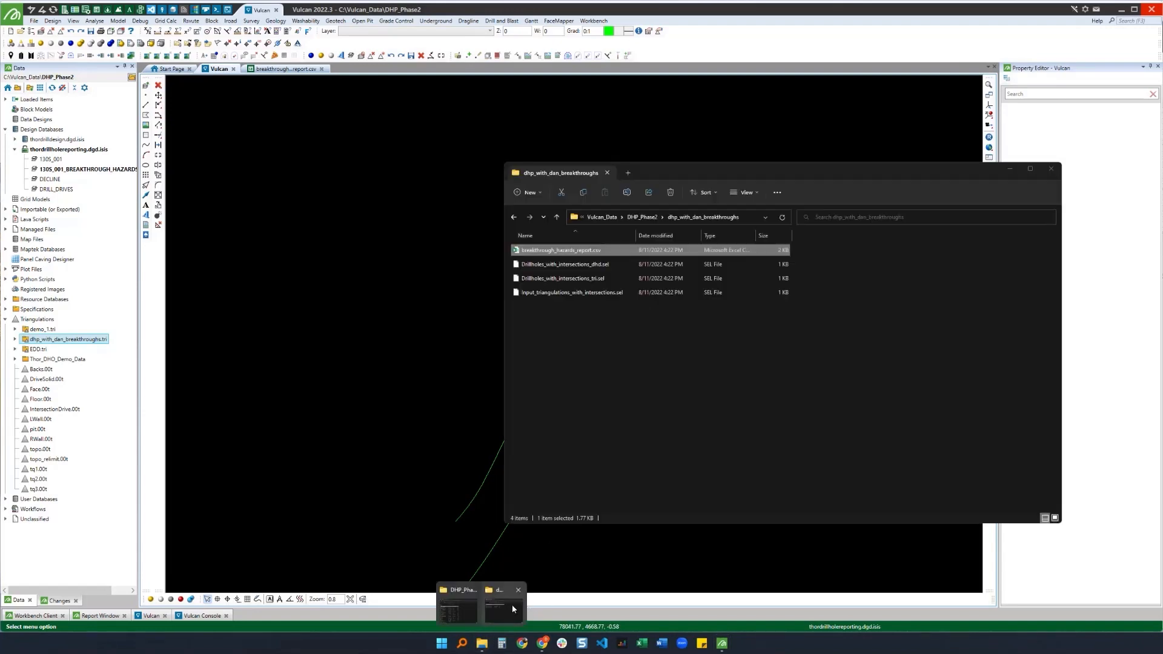
pyautogui.click(585, 264)
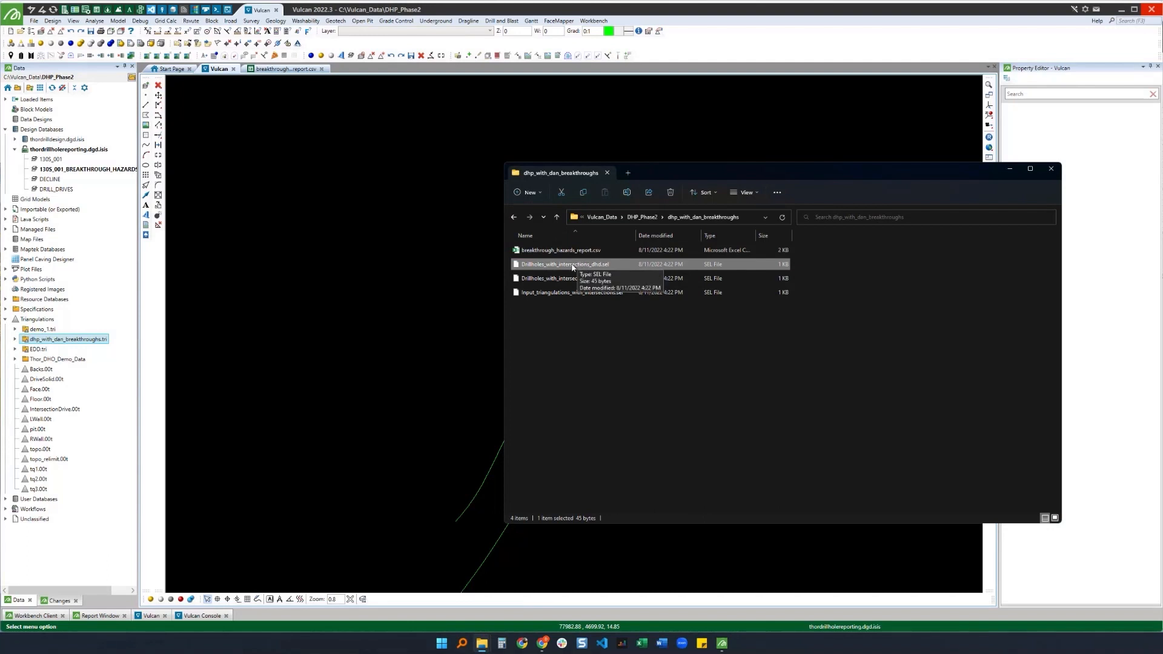
pyautogui.rightClick(563, 267)
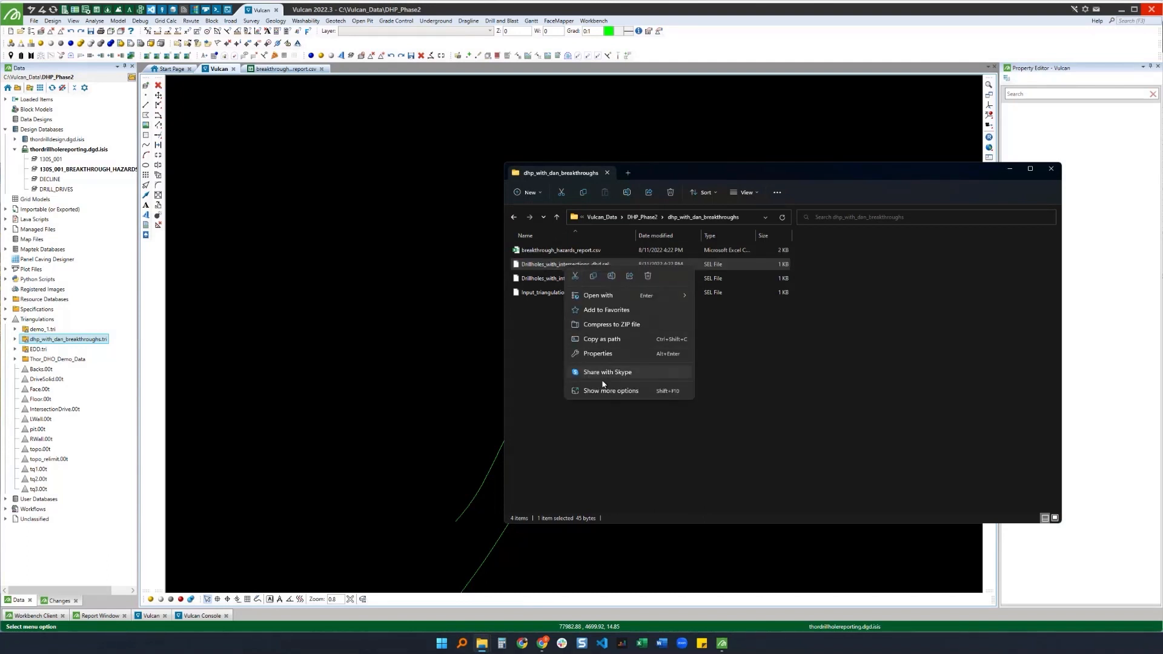
pyautogui.click(604, 388)
pyautogui.moveTo(607, 333)
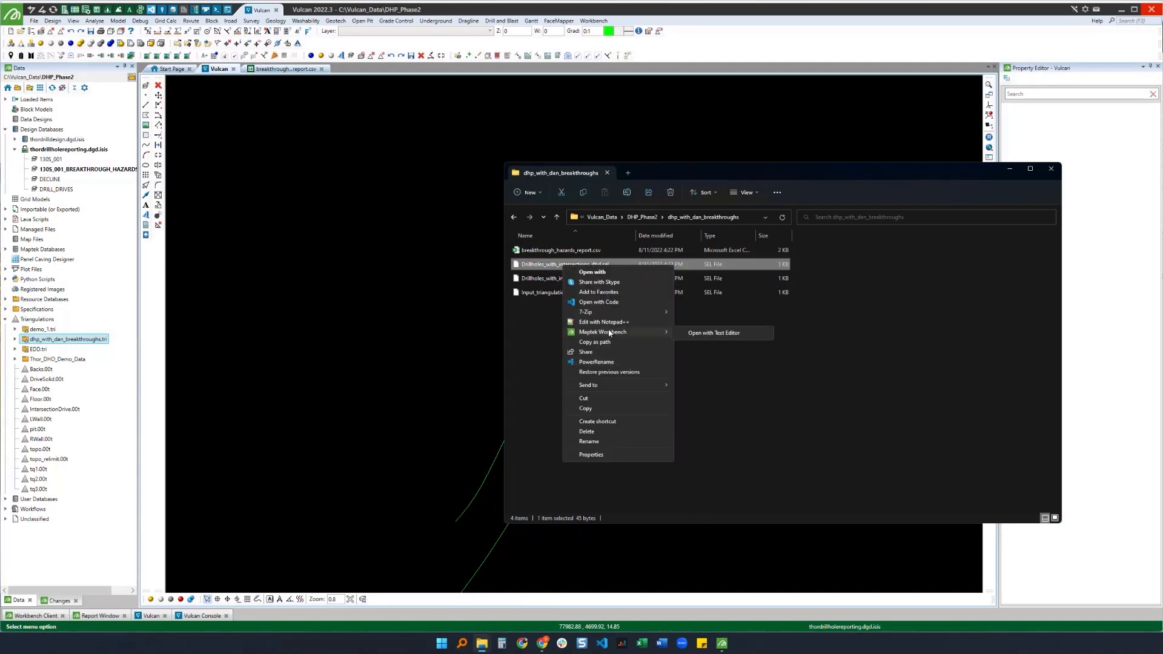
pyautogui.click(700, 335)
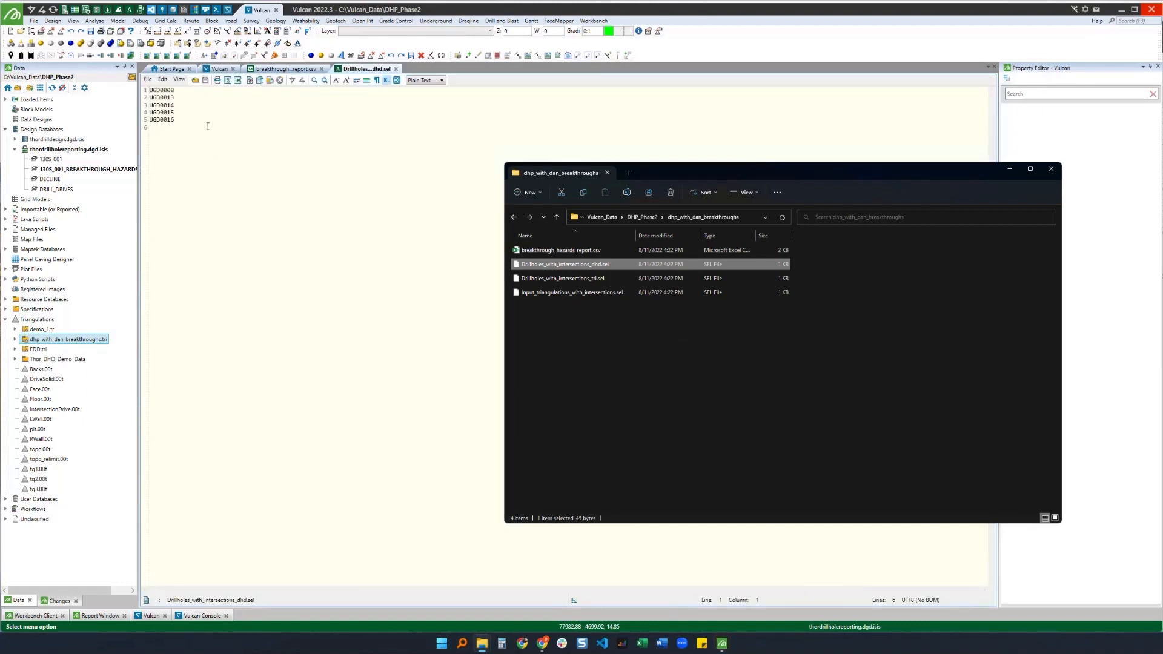
# Step: Select the listed drillhole IDs in the text file, then close the text editor tab
pyautogui.click(199, 121)
pyautogui.moveTo(198, 121); pyautogui.dragTo(148, 89)
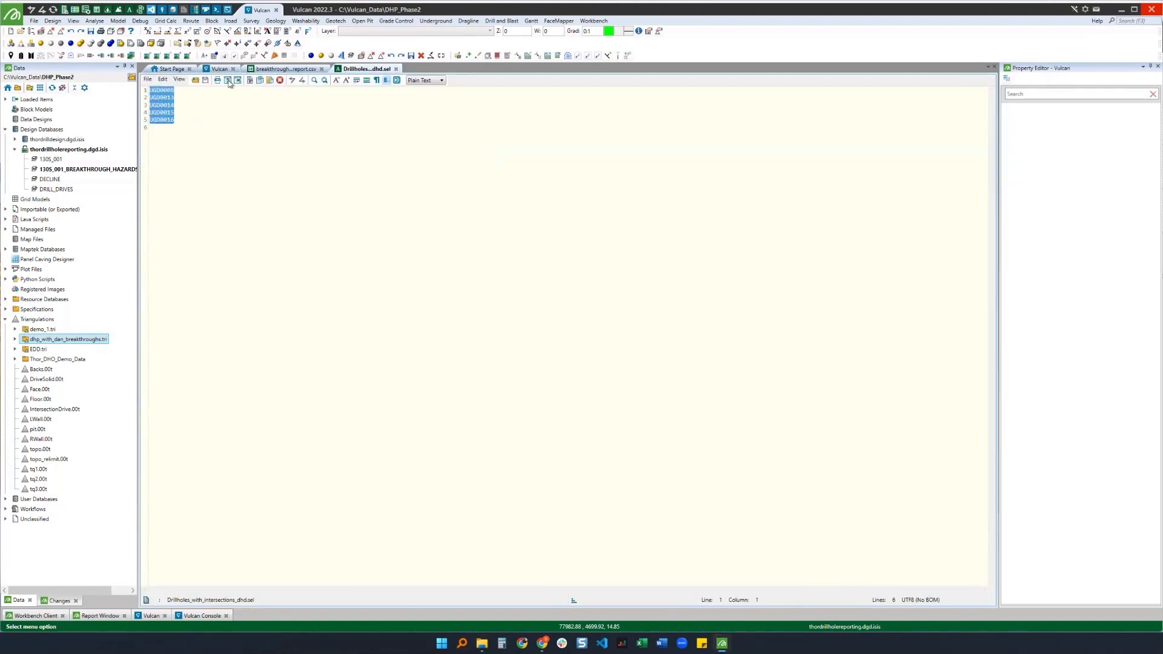
pyautogui.click(396, 69)
# Step: Load Drillholes_with_intersections_tri.sel into the Vulcan view and expand the dhp_with_dan_breakthroughs.tri folder
pyautogui.moveTo(484, 643)
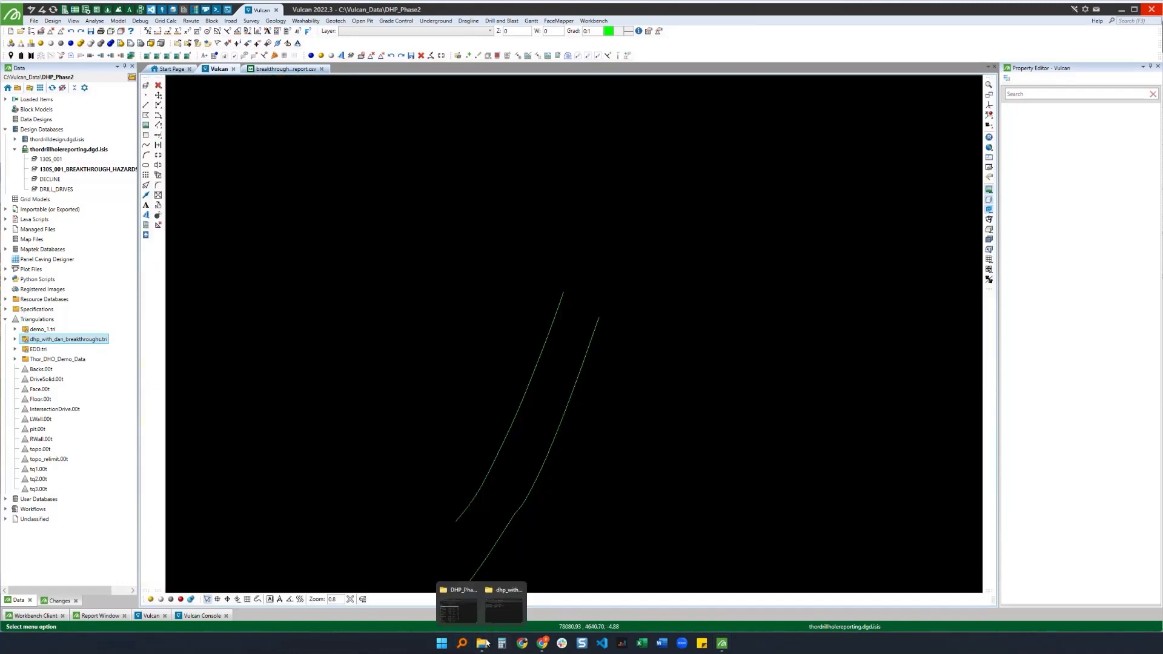
pyautogui.click(505, 609)
pyautogui.click(567, 281)
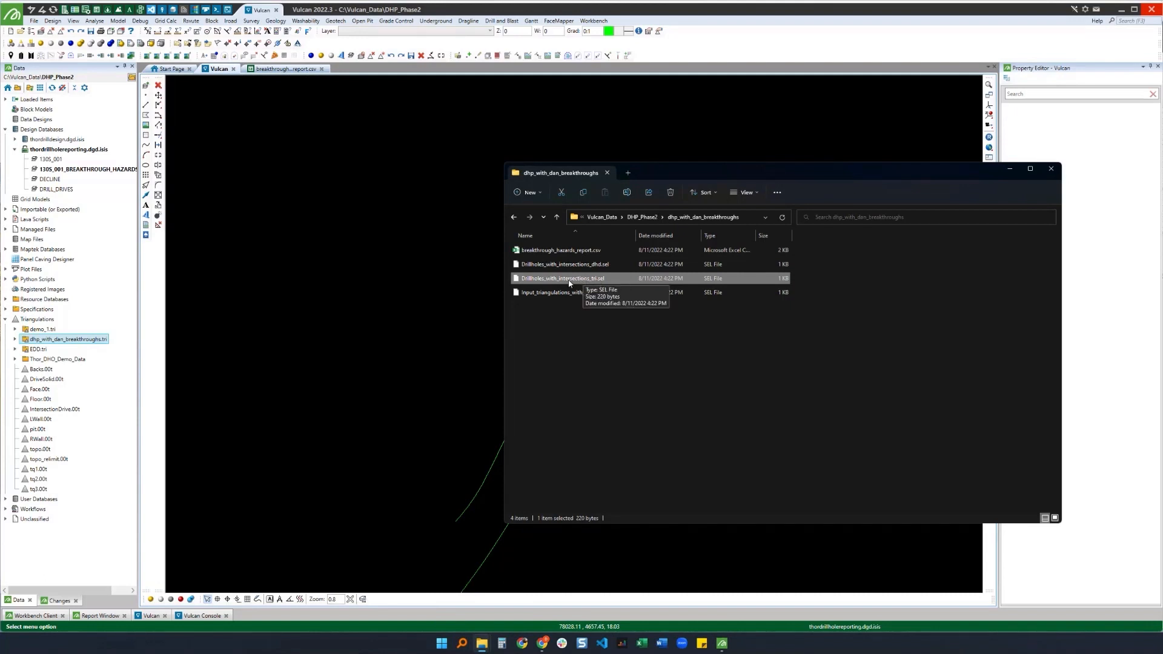
pyautogui.moveTo(571, 281); pyautogui.dragTo(398, 322)
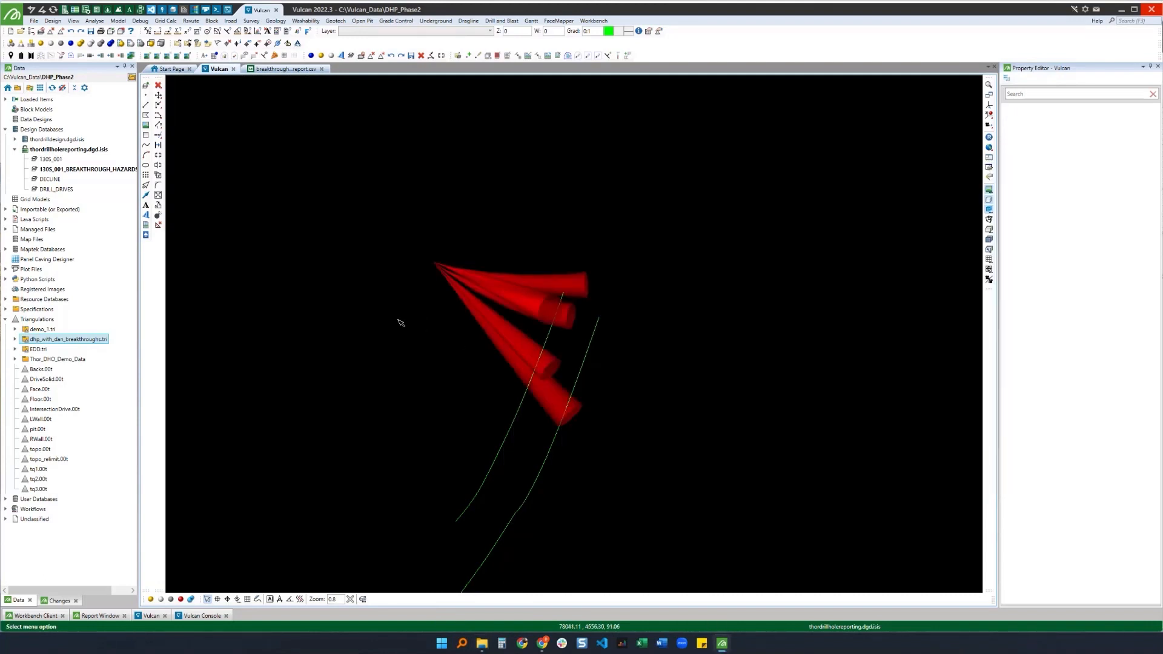
pyautogui.click(15, 340)
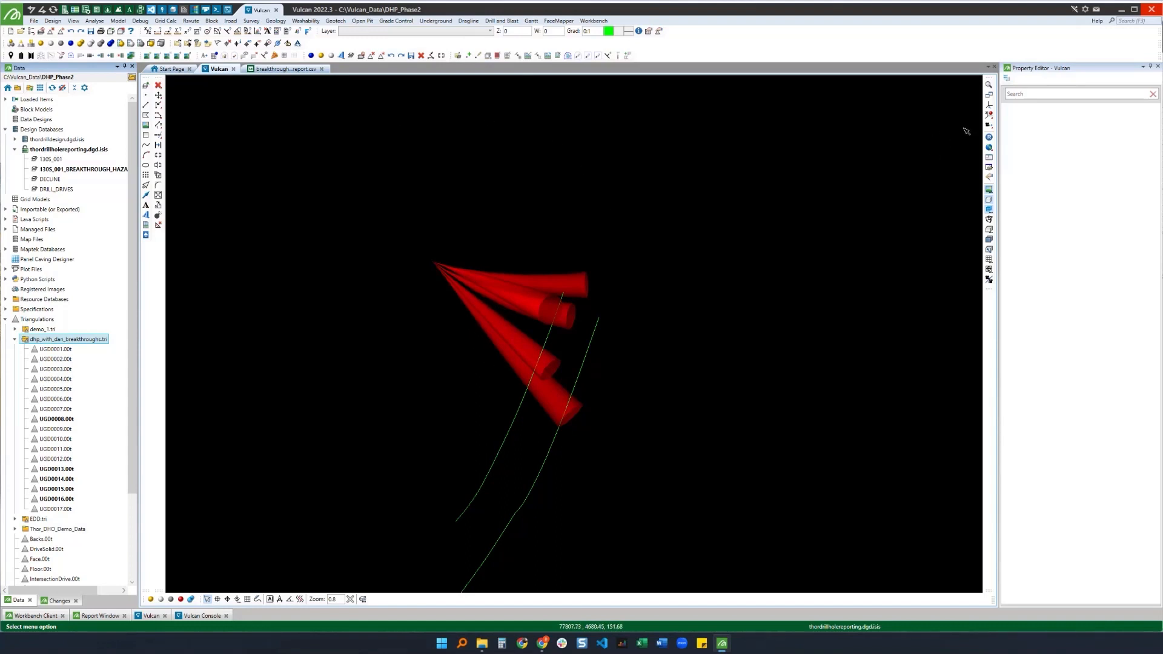
# Step: Examine the hazard cones where they cross the drive lines, setting a rotation centre and orbiting around them
pyautogui.click(295, 69)
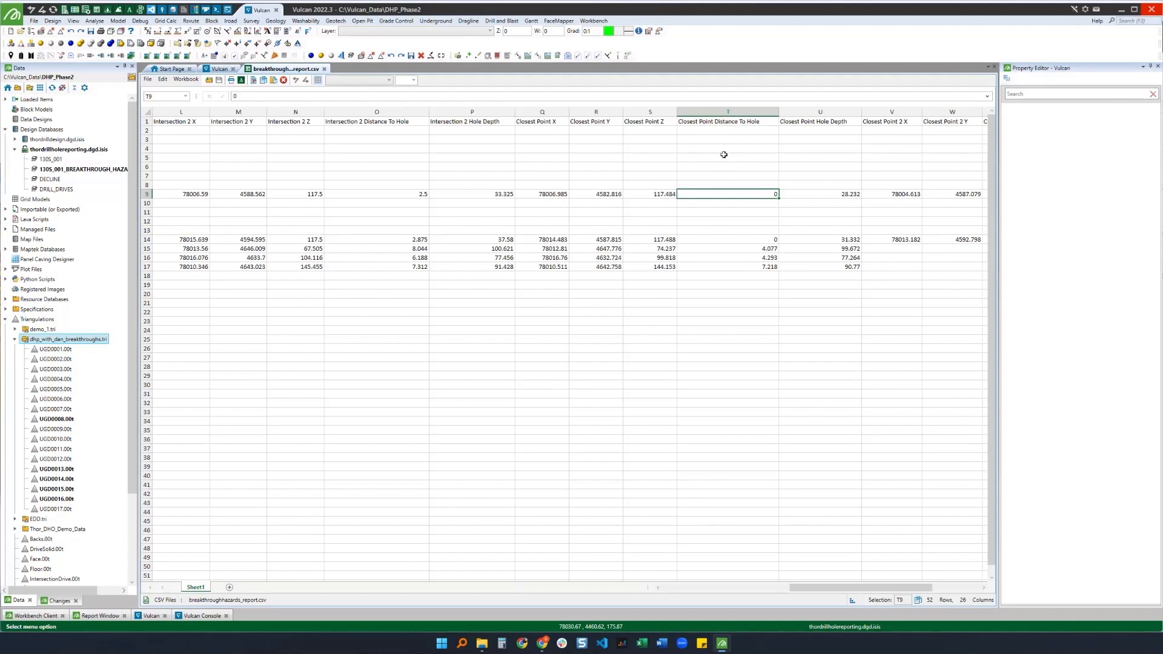
pyautogui.click(219, 69)
pyautogui.click(989, 104)
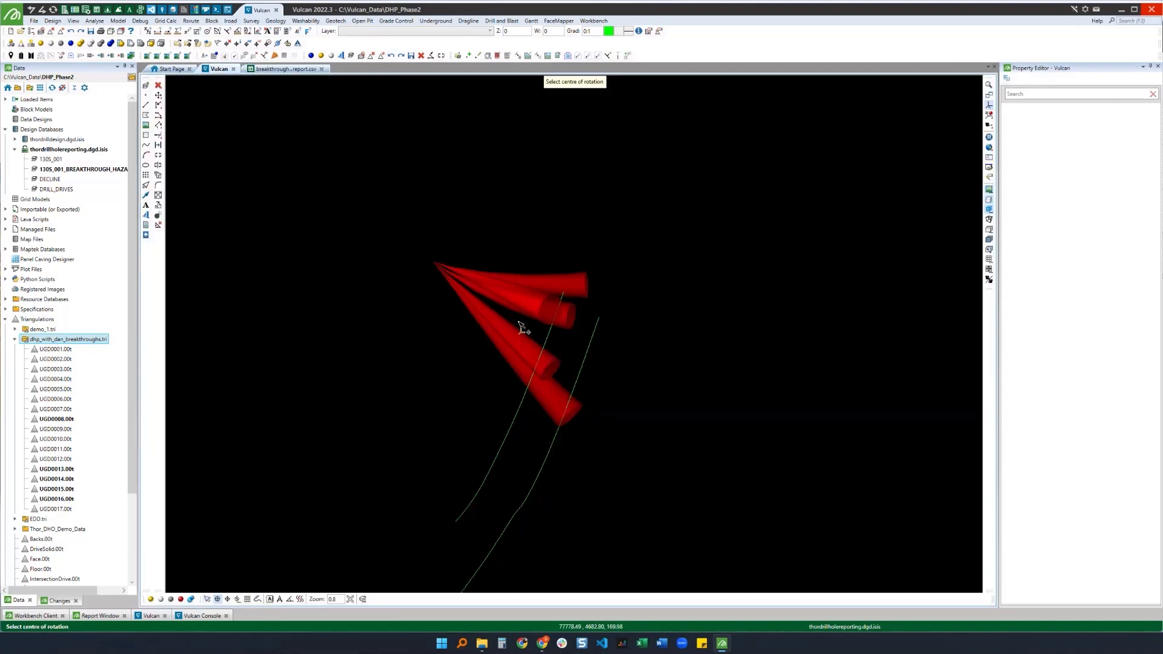
pyautogui.click(558, 363)
pyautogui.moveTo(586, 361)
pyautogui.mouseDown()
pyautogui.moveTo(557, 397)
pyautogui.moveTo(491, 381)
pyautogui.moveTo(466, 362)
pyautogui.moveTo(468, 298)
pyautogui.mouseUp()
pyautogui.scroll(7, 560, 470)
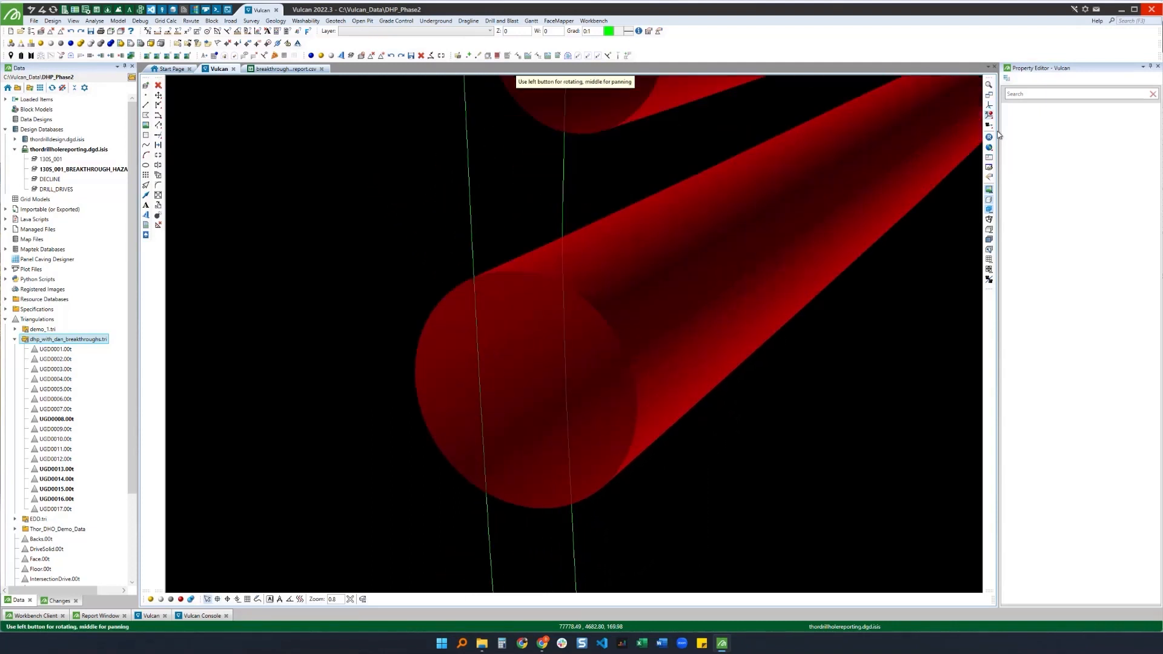
pyautogui.click(990, 105)
pyautogui.click(545, 386)
pyautogui.moveTo(519, 392); pyautogui.dragTo(476, 277)
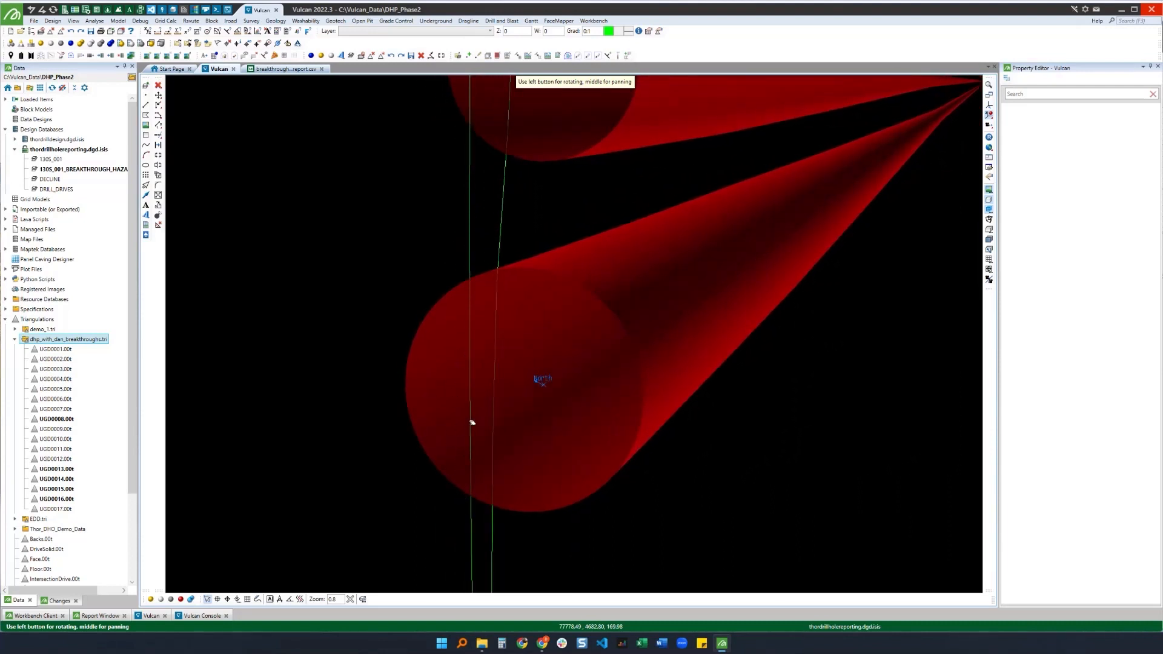
pyautogui.moveTo(524, 385)
pyautogui.mouseDown()
pyautogui.moveTo(563, 365)
pyautogui.moveTo(513, 372)
pyautogui.mouseUp()
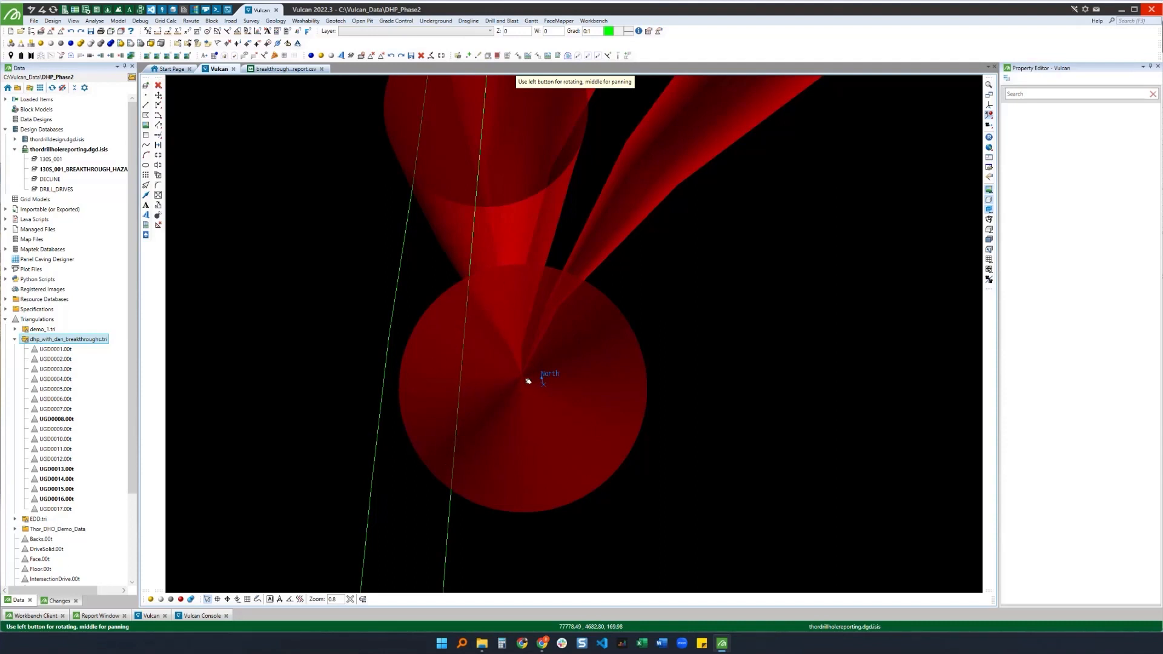
pyautogui.moveTo(557, 329); pyautogui.dragTo(483, 374)
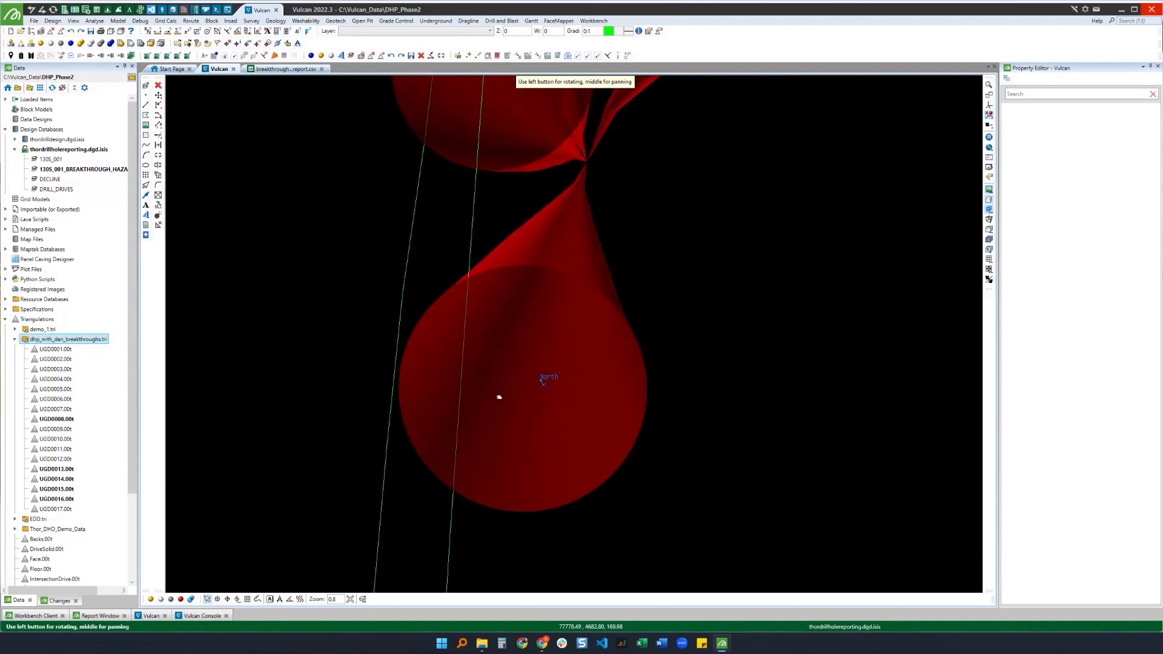
pyautogui.moveTo(499, 397)
pyautogui.mouseDown()
pyautogui.moveTo(533, 394)
pyautogui.moveTo(493, 388)
pyautogui.mouseUp()
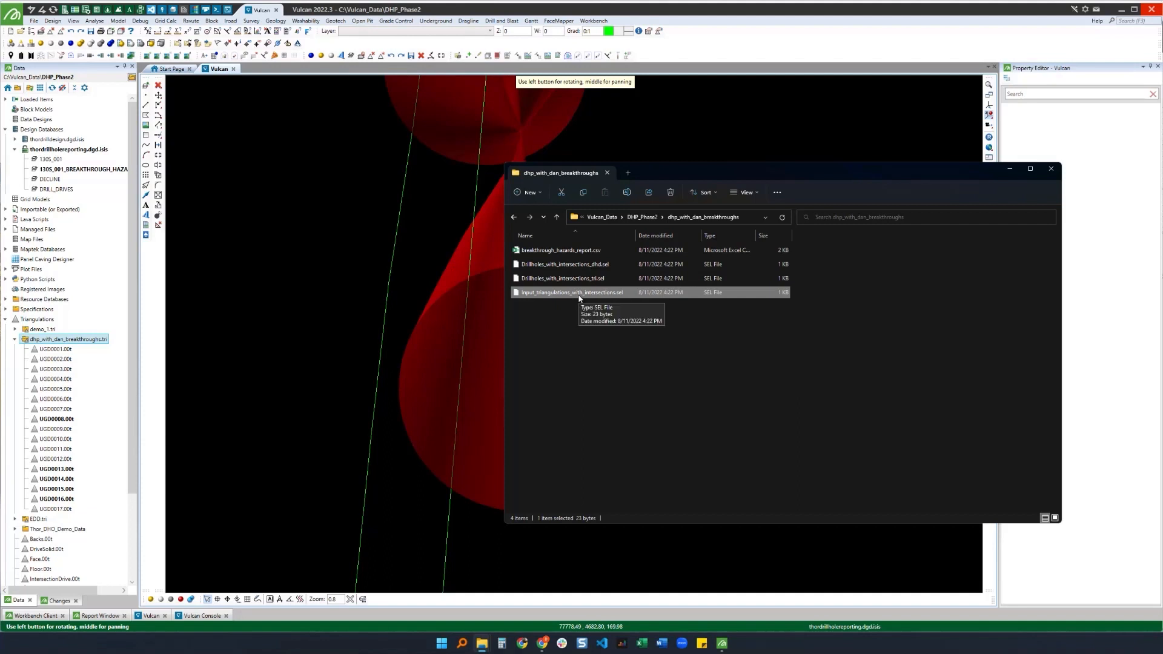
# Step: Load input_triangulations_with_intersections.sel into the view and minimize the file window
pyautogui.moveTo(579, 297); pyautogui.dragTo(421, 185)
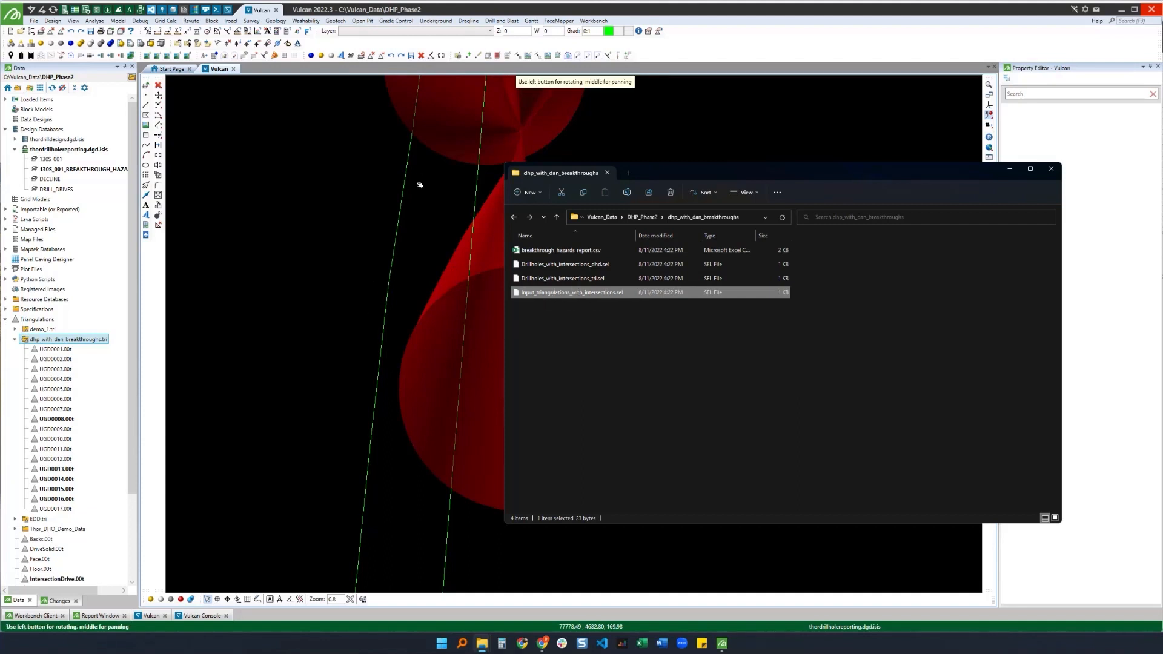
pyautogui.click(1011, 170)
pyautogui.scroll(-5, 529, 358)
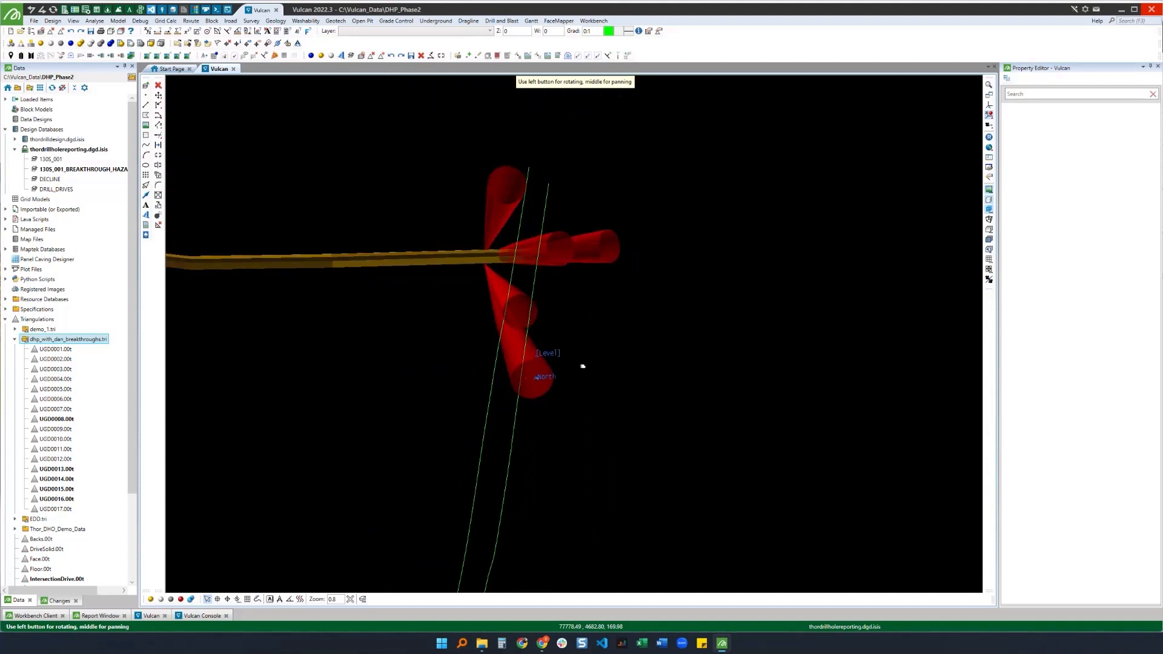
pyautogui.moveTo(582, 367); pyautogui.dragTo(415, 218)
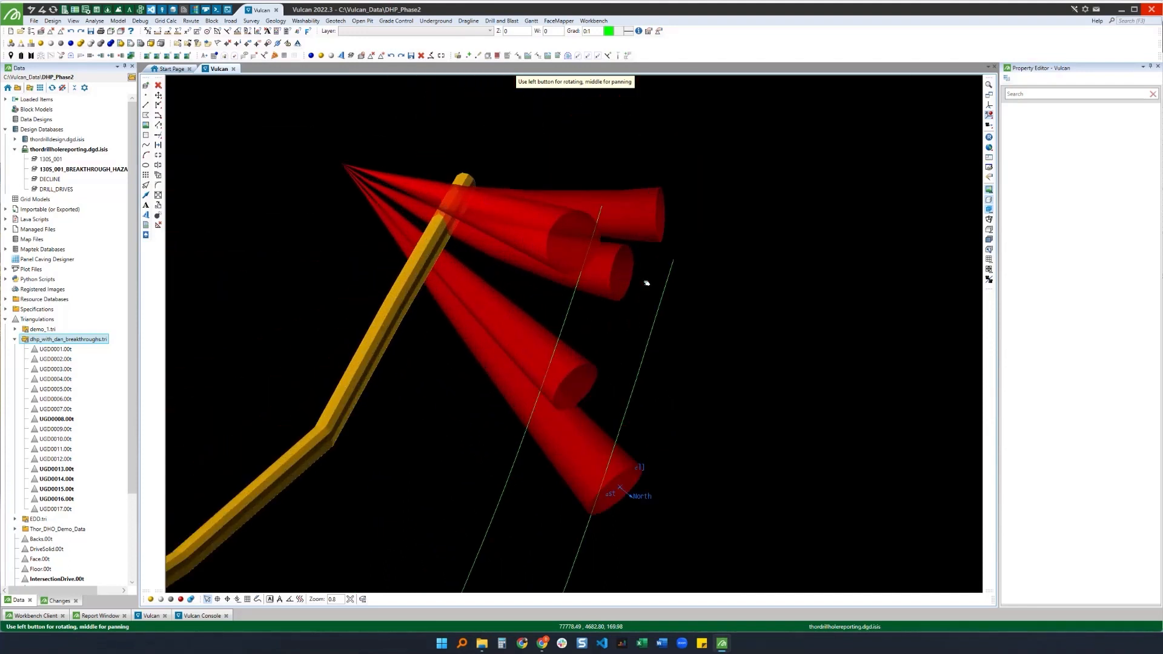
pyautogui.scroll(-3, 647, 283)
pyautogui.scroll(5, 513, 235)
pyautogui.scroll(-3, 599, 258)
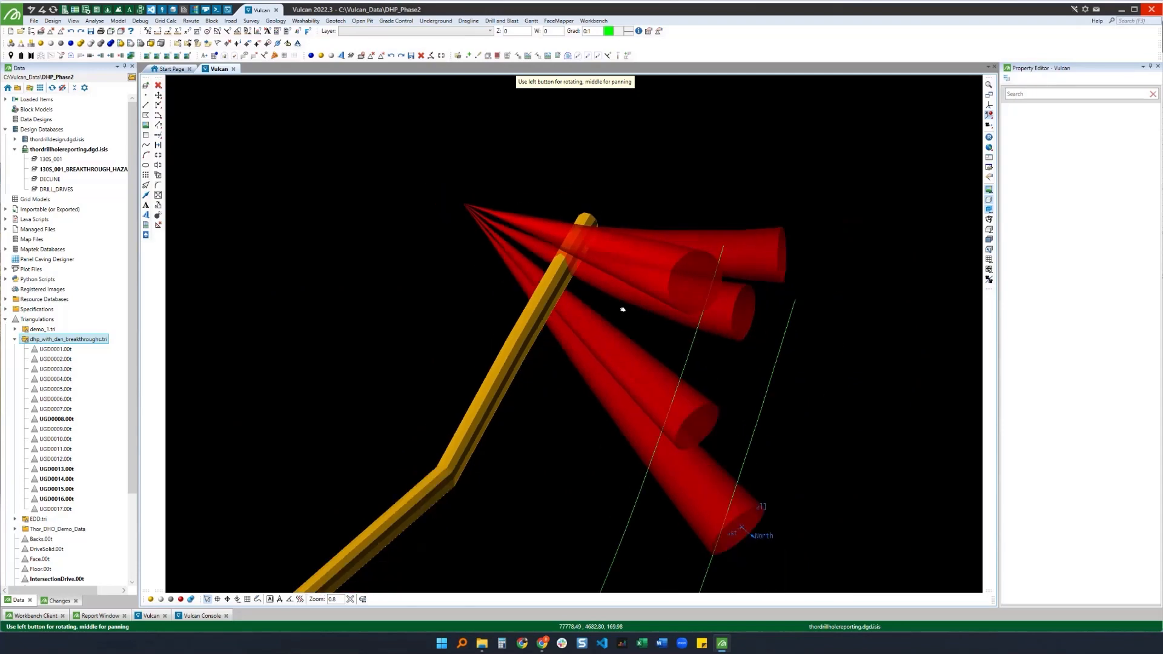
pyautogui.moveTo(623, 309); pyautogui.dragTo(518, 295)
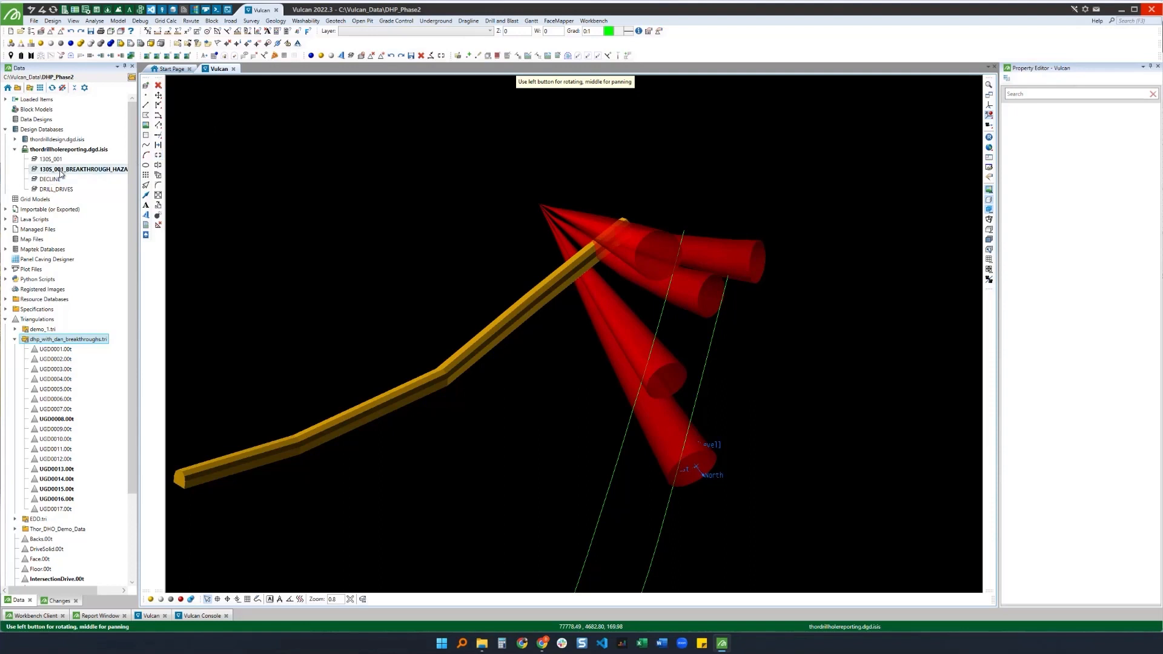
# Step: Remove all underlays from the view
pyautogui.moveTo(61, 173)
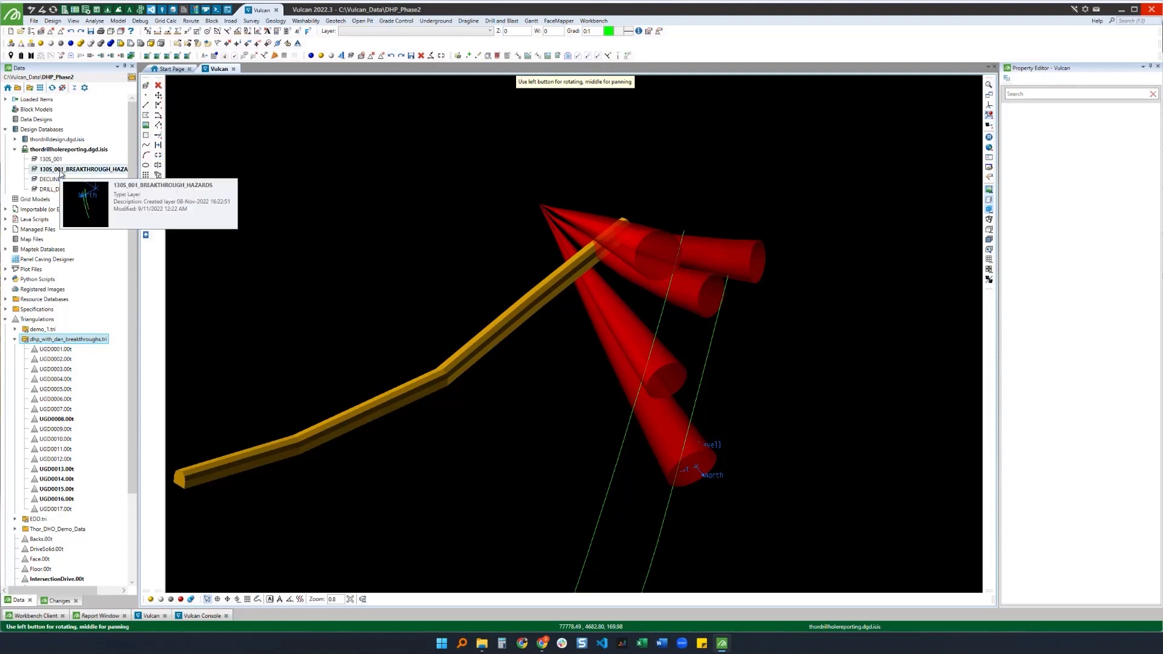
pyautogui.click(61, 31)
pyautogui.click(64, 33)
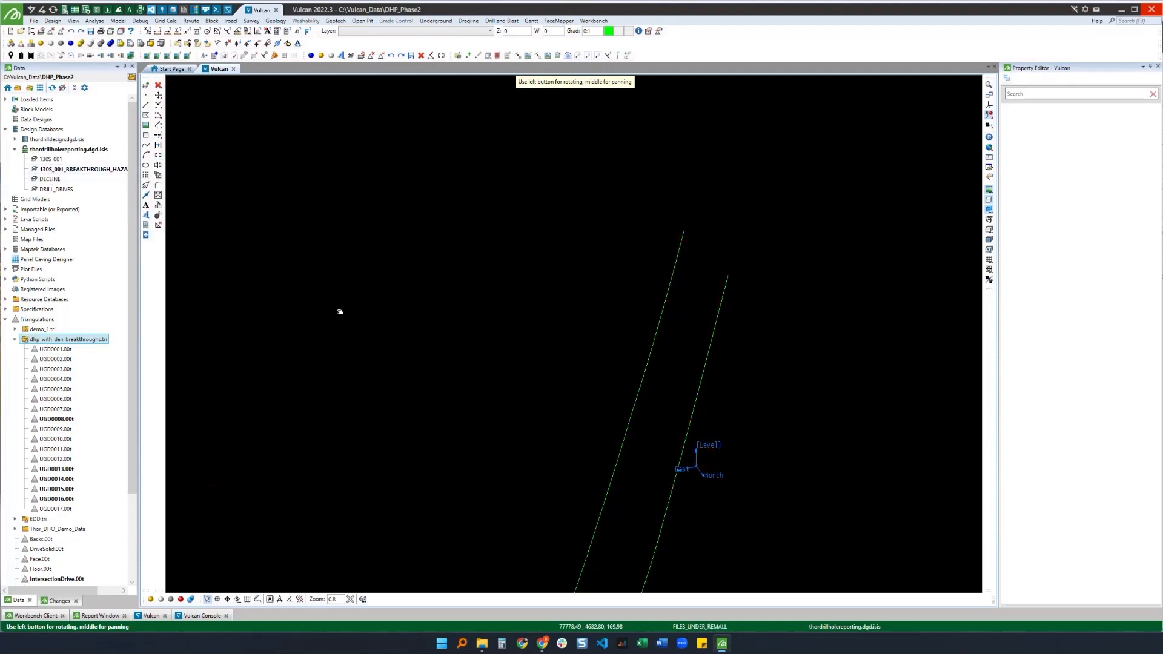
# Step: Unload the breakthrough hazards layer and load the 1305_001, DECLINE and DRILL_DRIVES layers
pyautogui.doubleClick(56, 171)
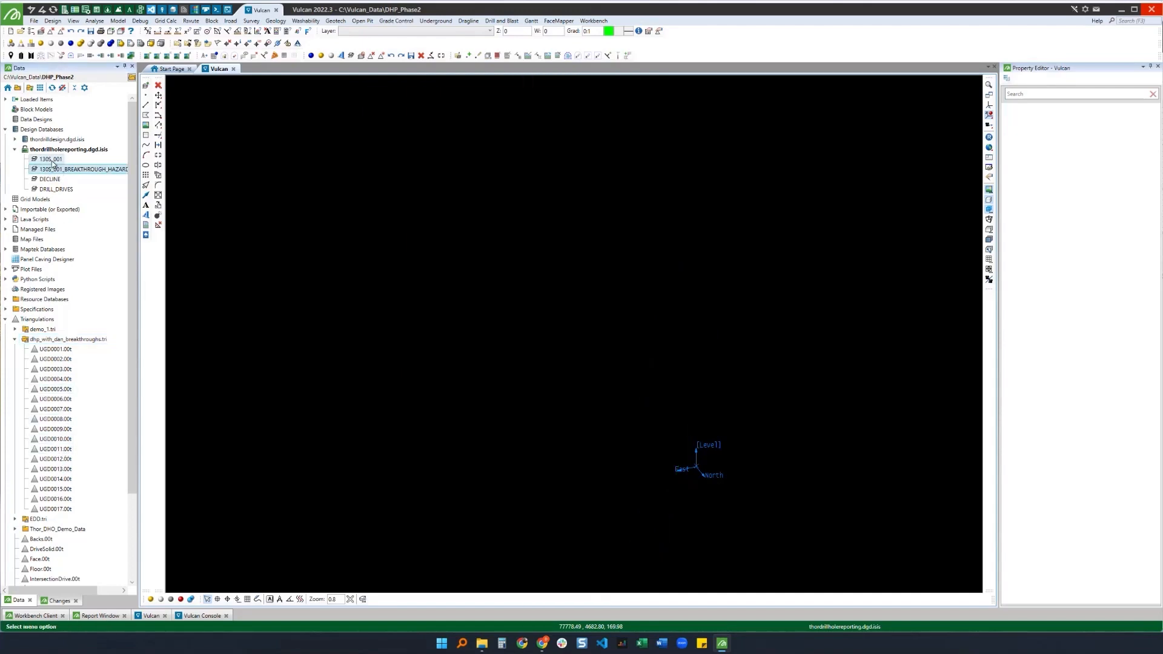
pyautogui.doubleClick(53, 161)
pyautogui.doubleClick(50, 181)
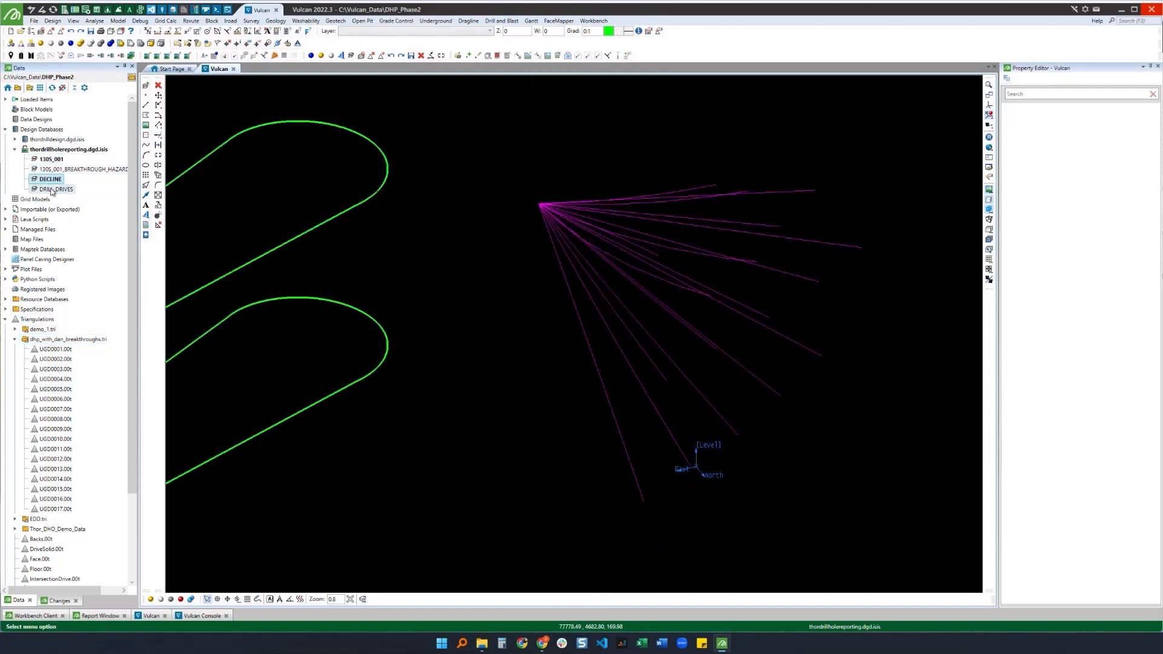
pyautogui.doubleClick(51, 191)
pyautogui.scroll(-5, 445, 275)
pyautogui.moveTo(389, 330)
pyautogui.mouseDown()
pyautogui.moveTo(558, 366)
pyautogui.moveTo(587, 339)
pyautogui.moveTo(745, 342)
pyautogui.moveTo(443, 297)
pyautogui.mouseUp()
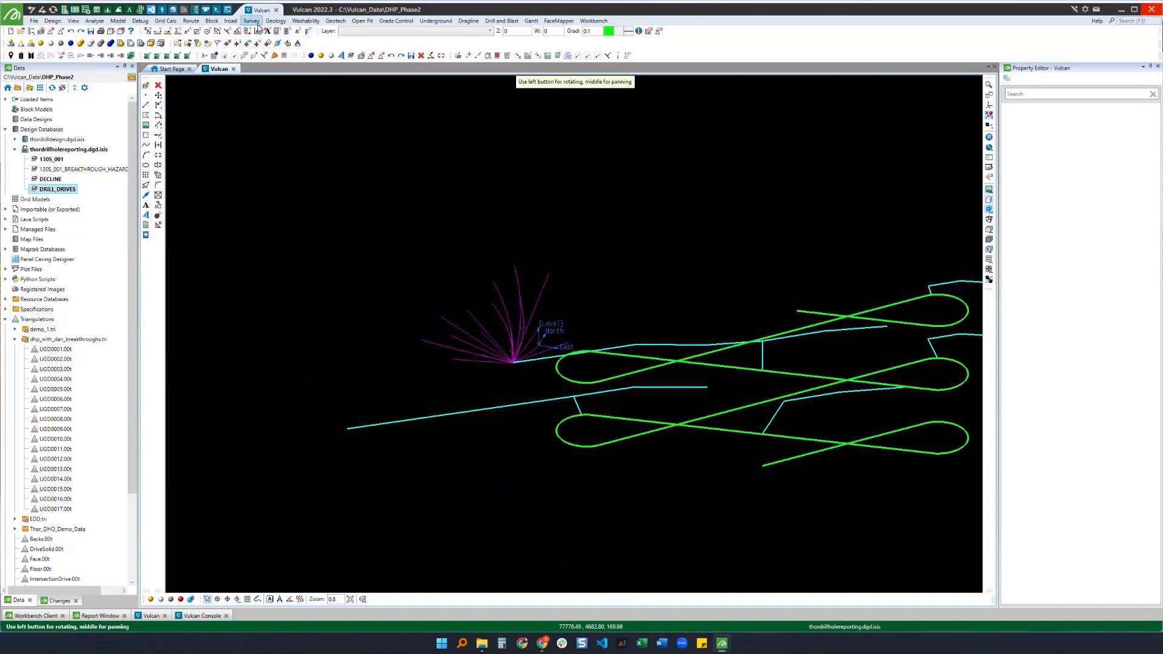
# Step: Open Drillhole Planning Reporting and load the dhp_with_dan.dpr_spec specification file
pyautogui.click(275, 21)
pyautogui.moveTo(292, 77)
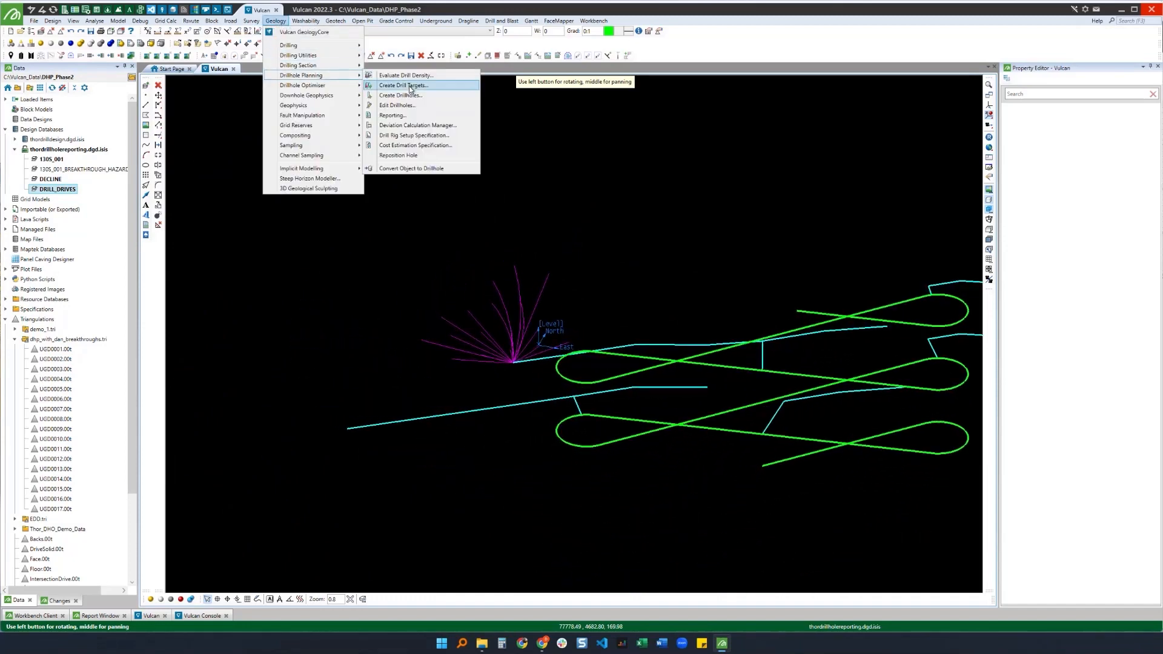
pyautogui.click(394, 118)
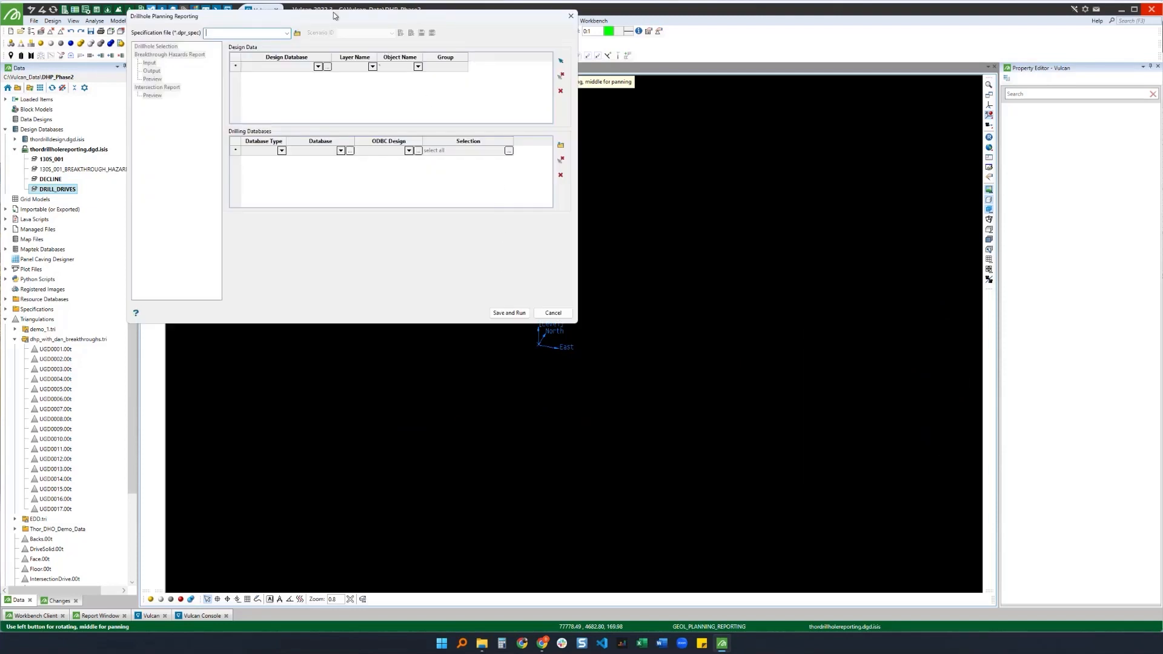
pyautogui.moveTo(335, 15); pyautogui.dragTo(458, 142)
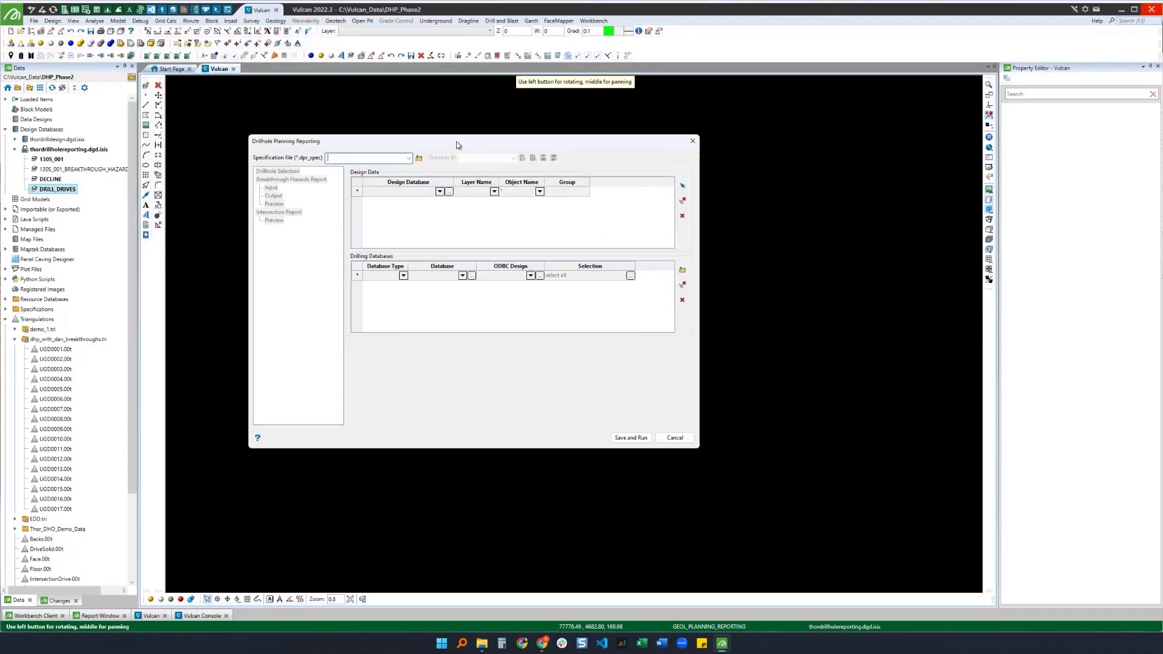
pyautogui.click(409, 158)
pyautogui.click(369, 167)
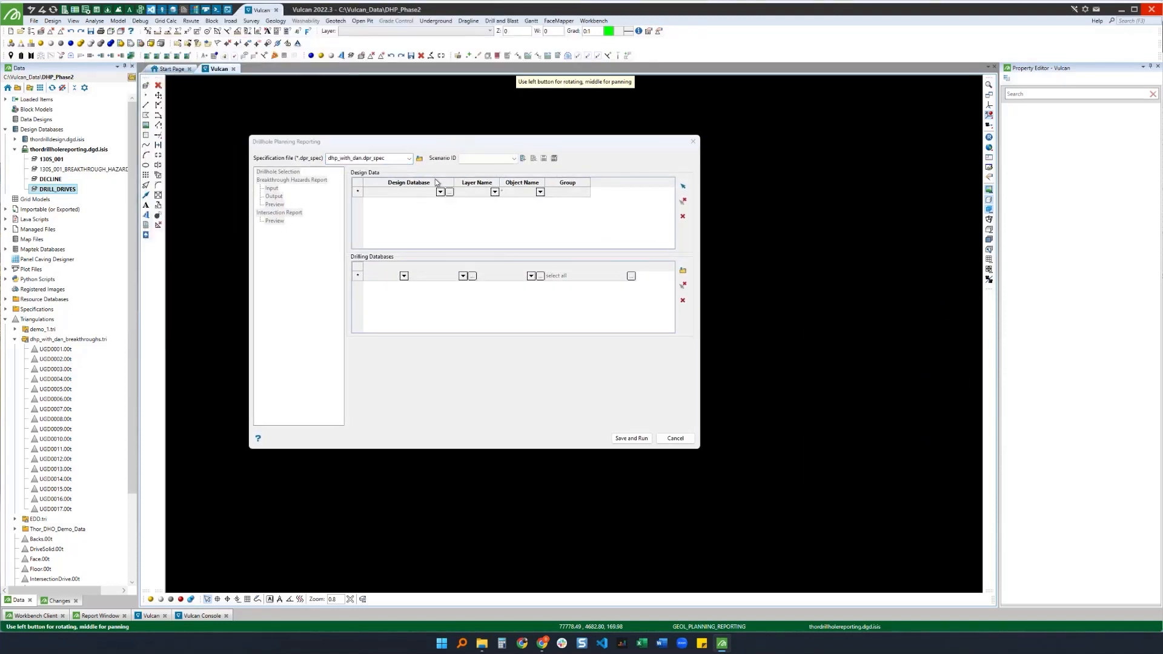
# Step: Load the breakthroughs scenario and save it as a new scenario named intersections
pyautogui.click(513, 159)
pyautogui.click(482, 169)
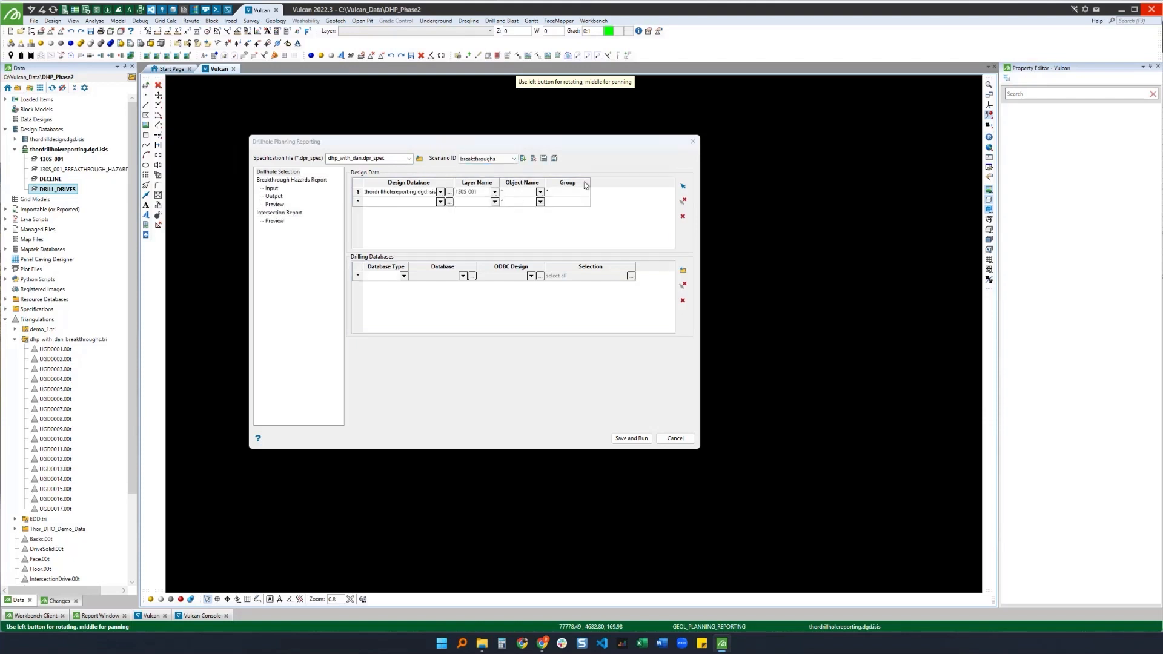
pyautogui.click(554, 159)
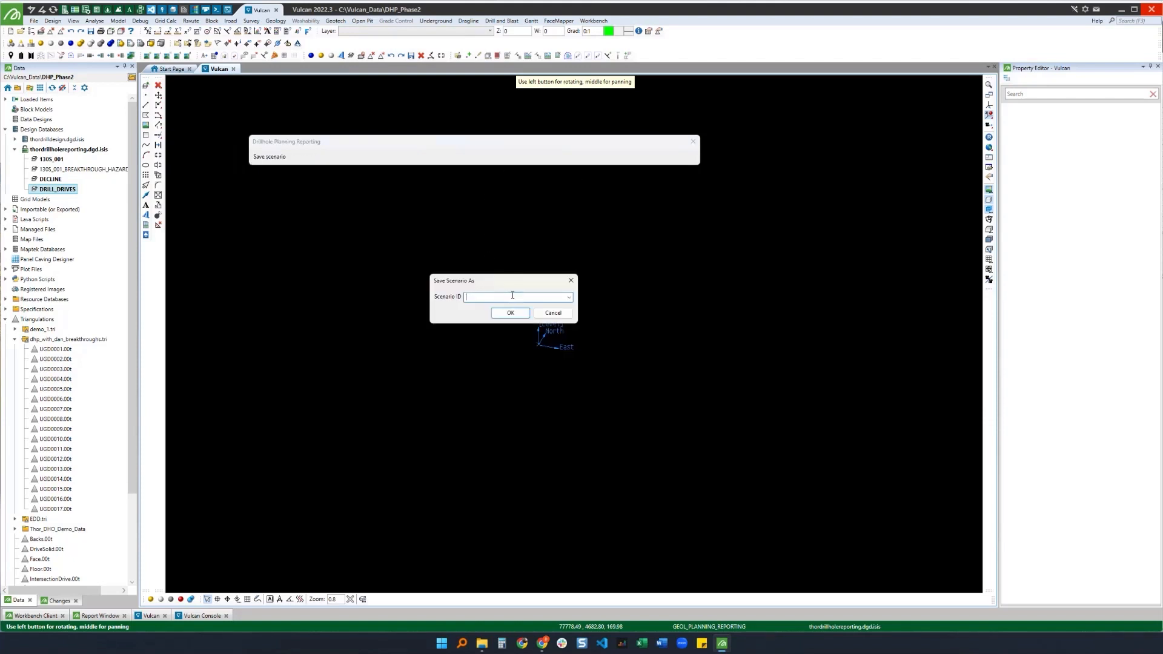
pyautogui.write('intersections')
pyautogui.click(511, 313)
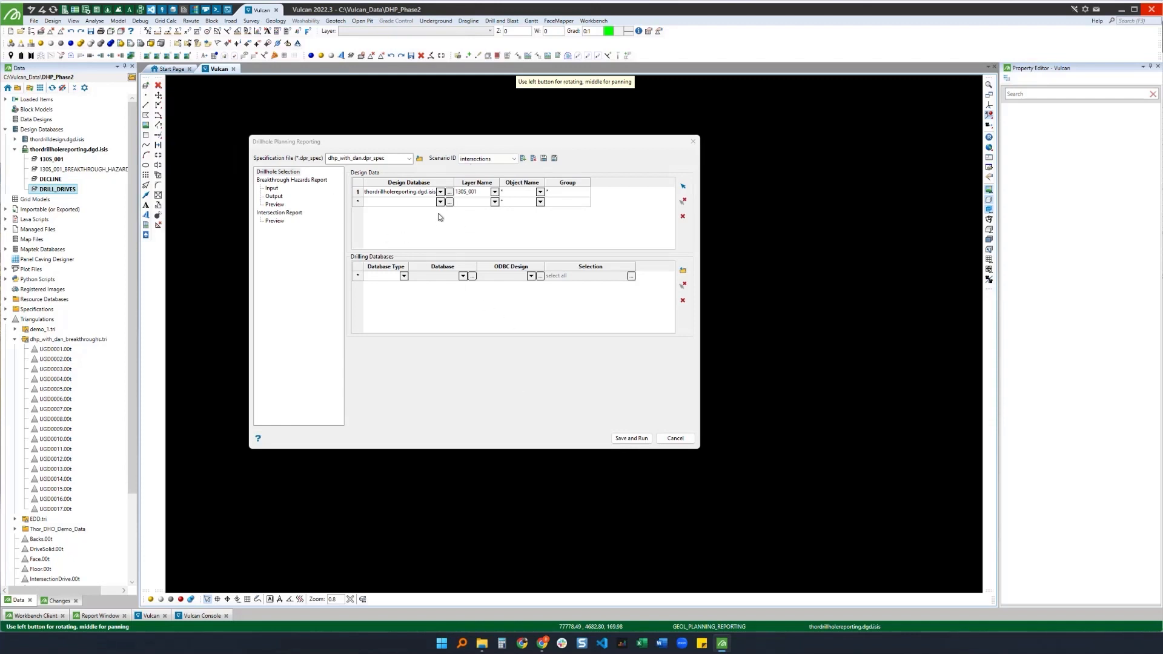
# Step: Disable the Breakthrough Hazards Report and enable the Intersection Report
pyautogui.click(282, 180)
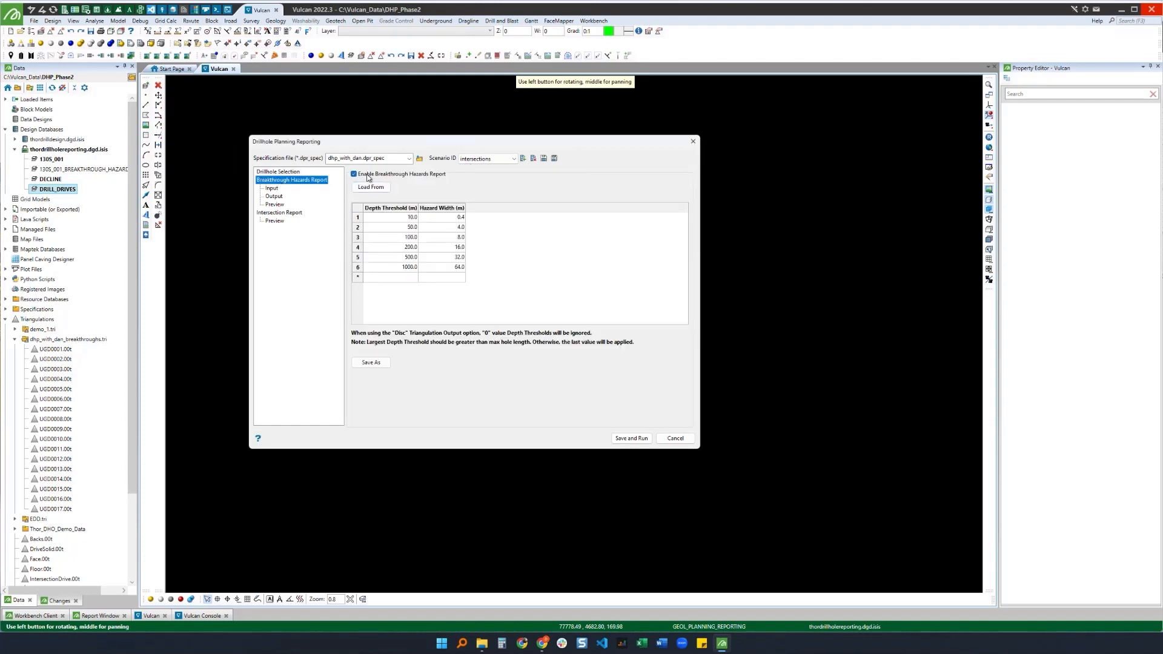
pyautogui.click(368, 176)
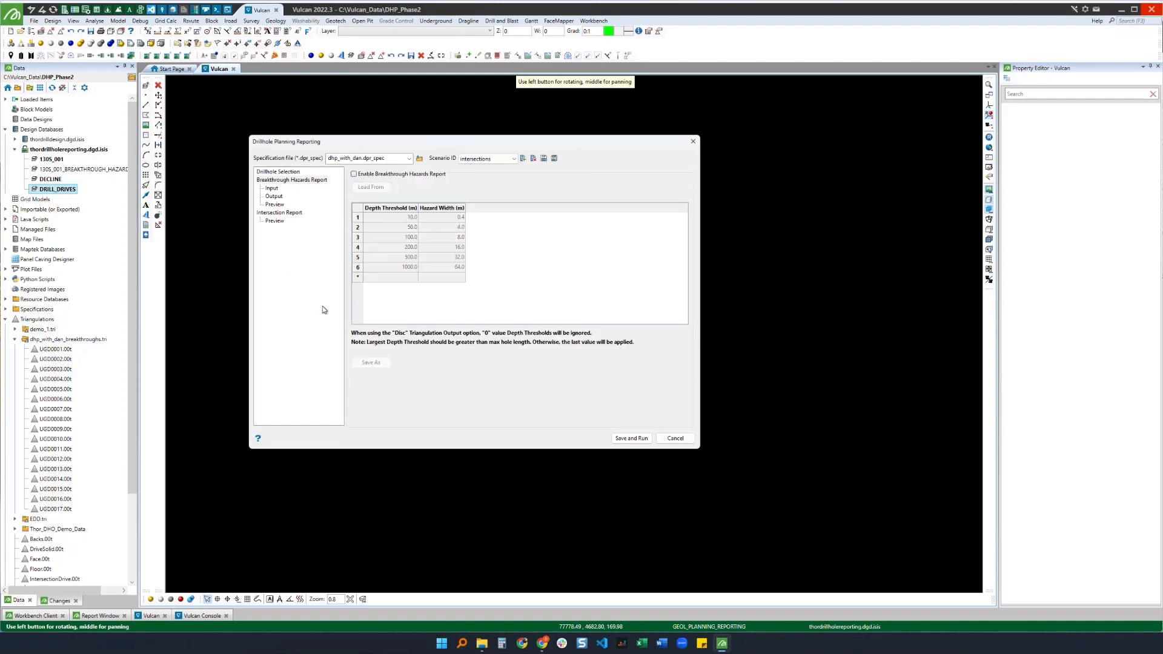
pyautogui.click(280, 212)
pyautogui.click(390, 174)
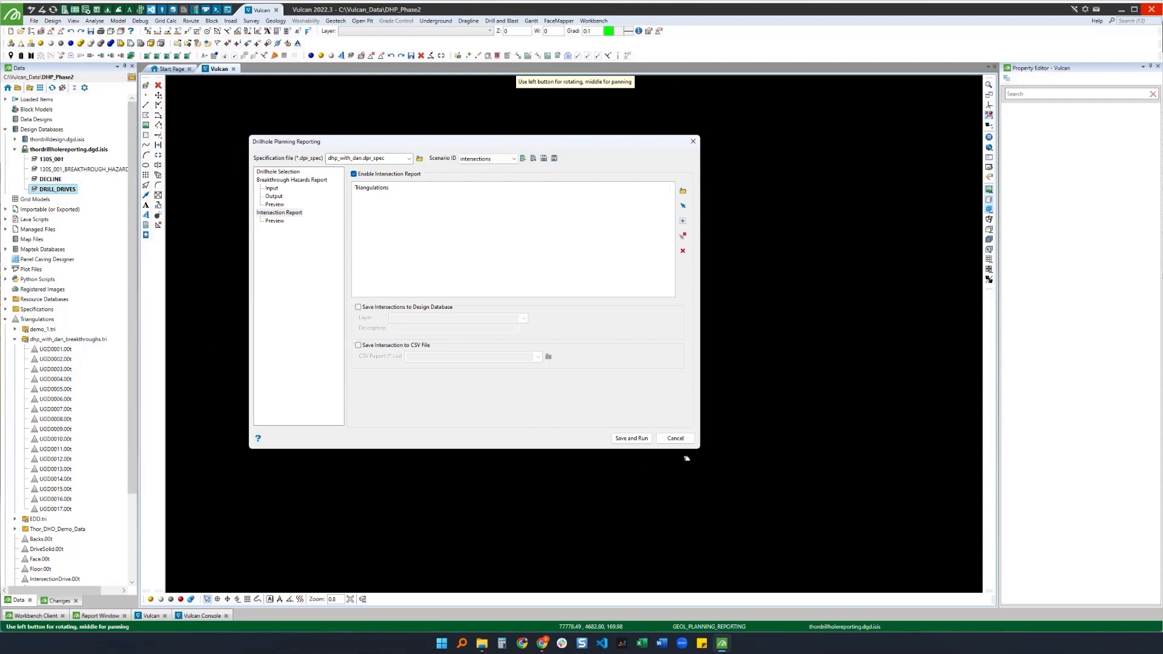
# Step: Add the tq1.00t and tq2.00t triangulations to the intersection report's triangulation list
pyautogui.click(683, 192)
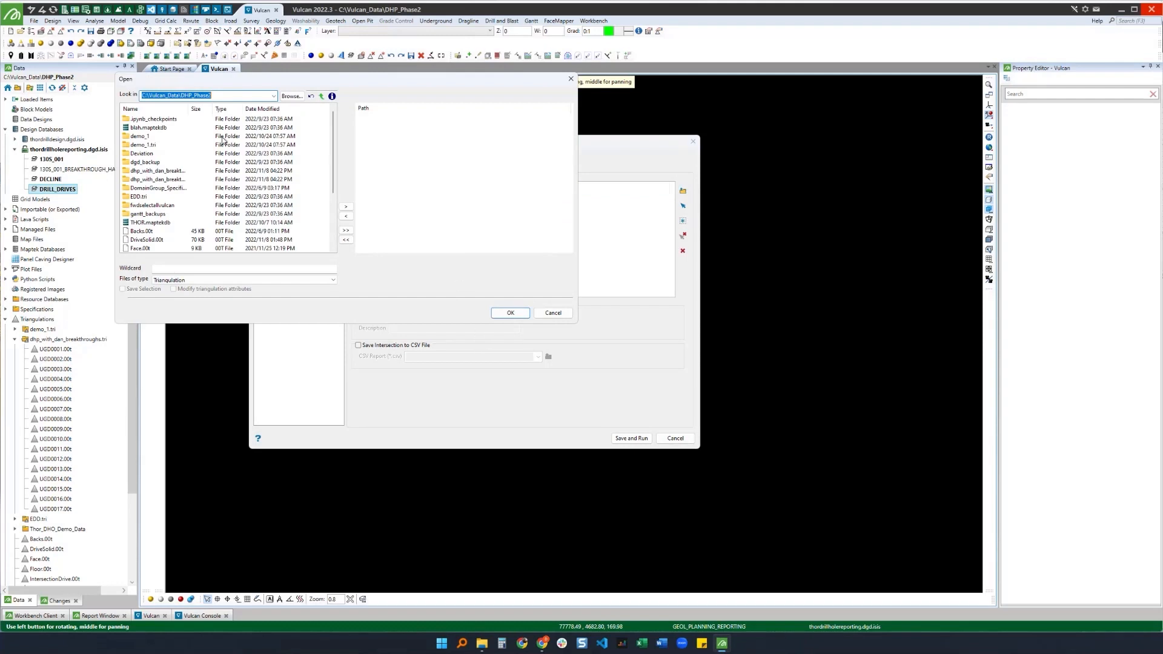
pyautogui.scroll(-5, 176, 201)
pyautogui.click(148, 232)
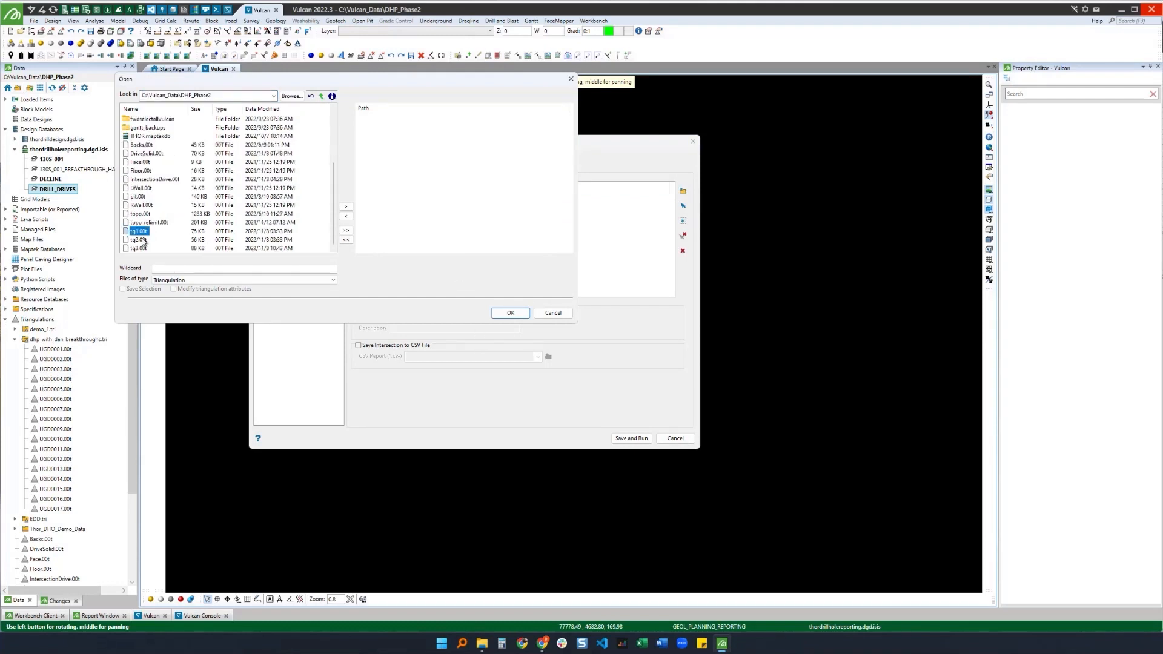
pyautogui.keyDown('shift'); pyautogui.click(145, 240); pyautogui.keyUp('shift')
pyautogui.click(346, 208)
pyautogui.click(510, 313)
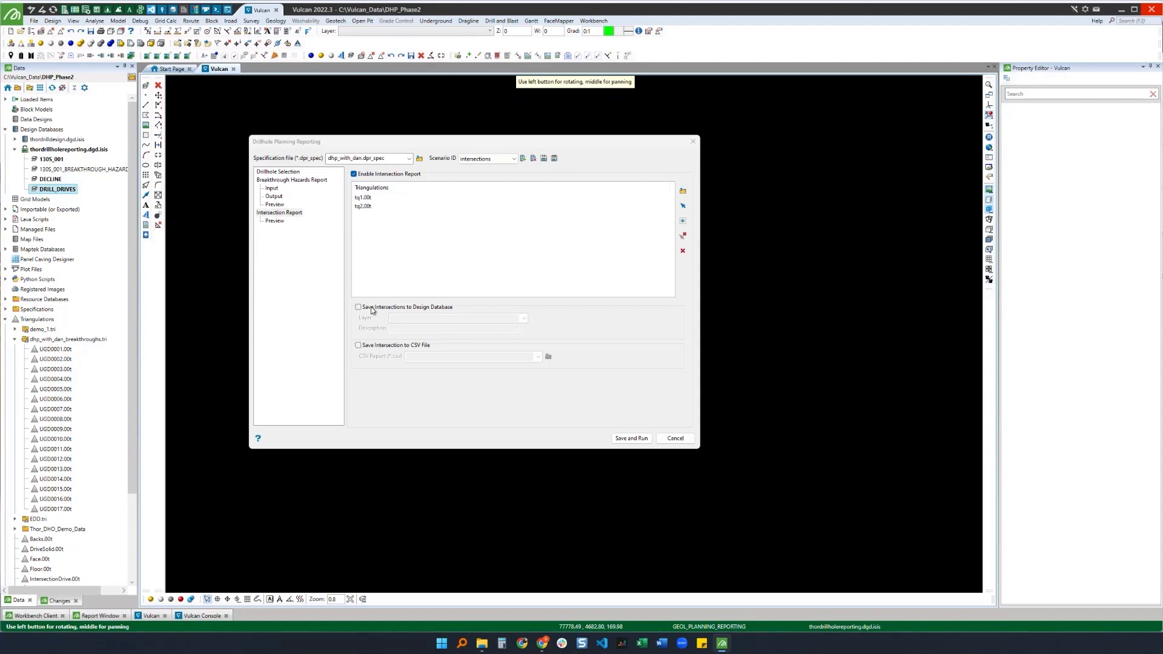
# Step: Enable saving intersections to the design database on layer 1305_001_INTERSECTIONS
pyautogui.click(372, 308)
pyautogui.click(411, 321)
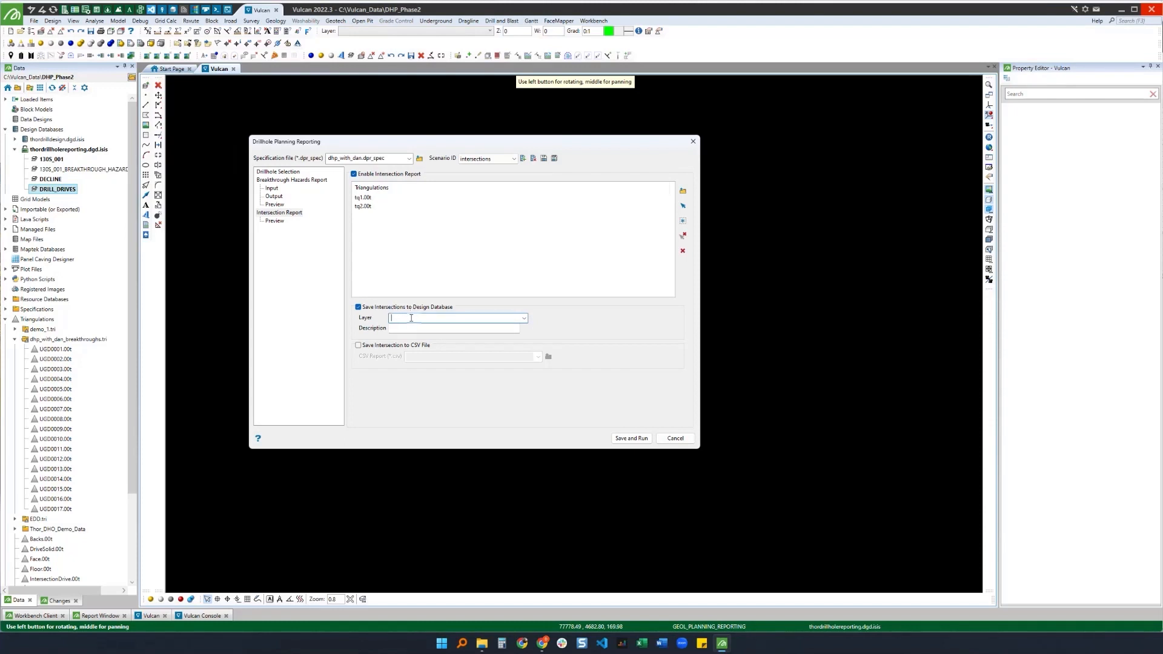
pyautogui.write('130S_001_INTERSECTIONS')
pyautogui.moveTo(465, 318); pyautogui.dragTo(387, 320)
pyautogui.hotkey('ctrl', 'c')
# Step: Enable saving intersections to a CSV report named 1305_001_INTERSECTIONS
pyautogui.click(383, 345)
pyautogui.click(436, 357)
pyautogui.hotkey('ctrl', 'v')
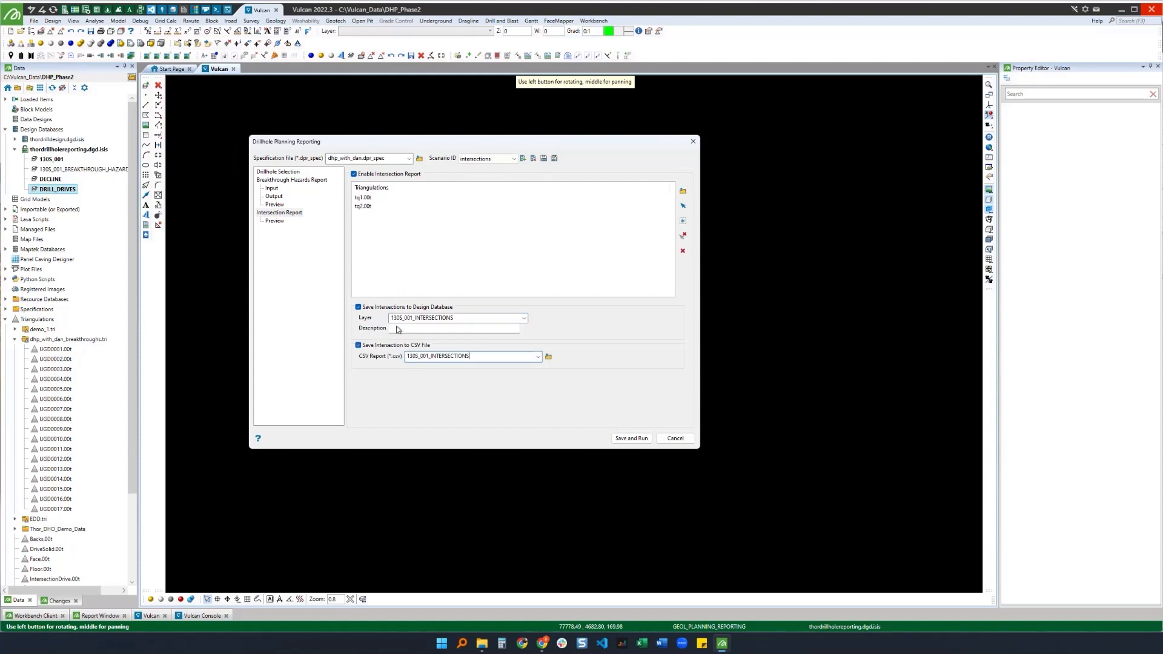
# Step: Preview the intersection report and inspect the intersection points on the planned holes in the 3D view
pyautogui.click(275, 221)
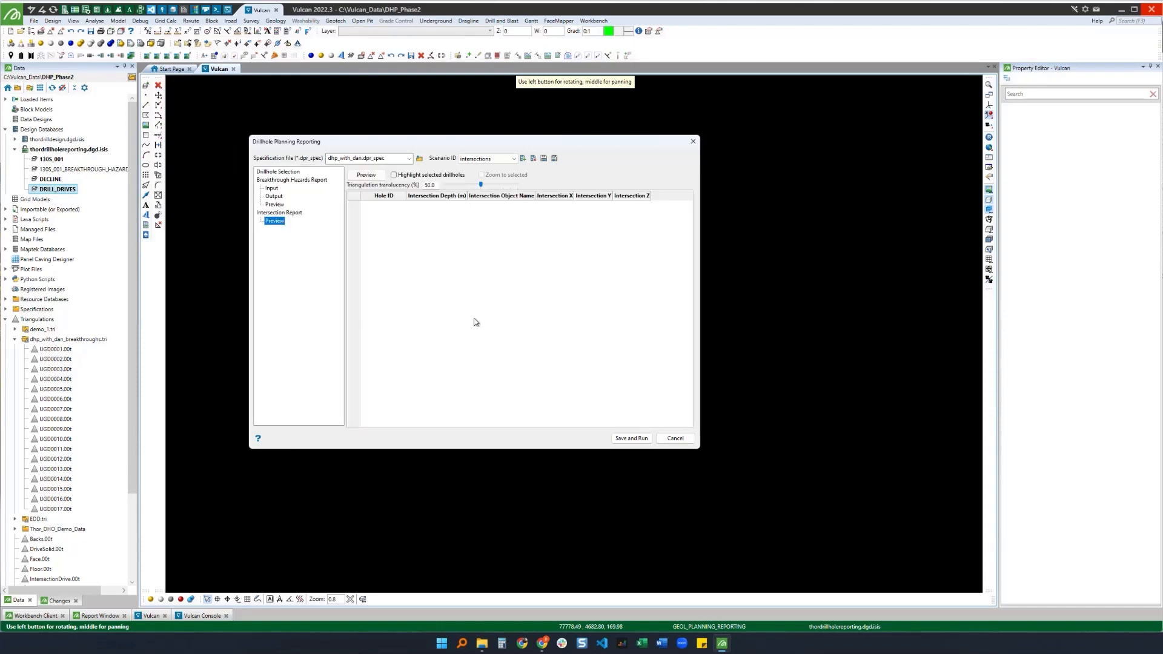
pyautogui.click(366, 175)
pyautogui.moveTo(390, 150); pyautogui.dragTo(791, 277)
pyautogui.click(989, 104)
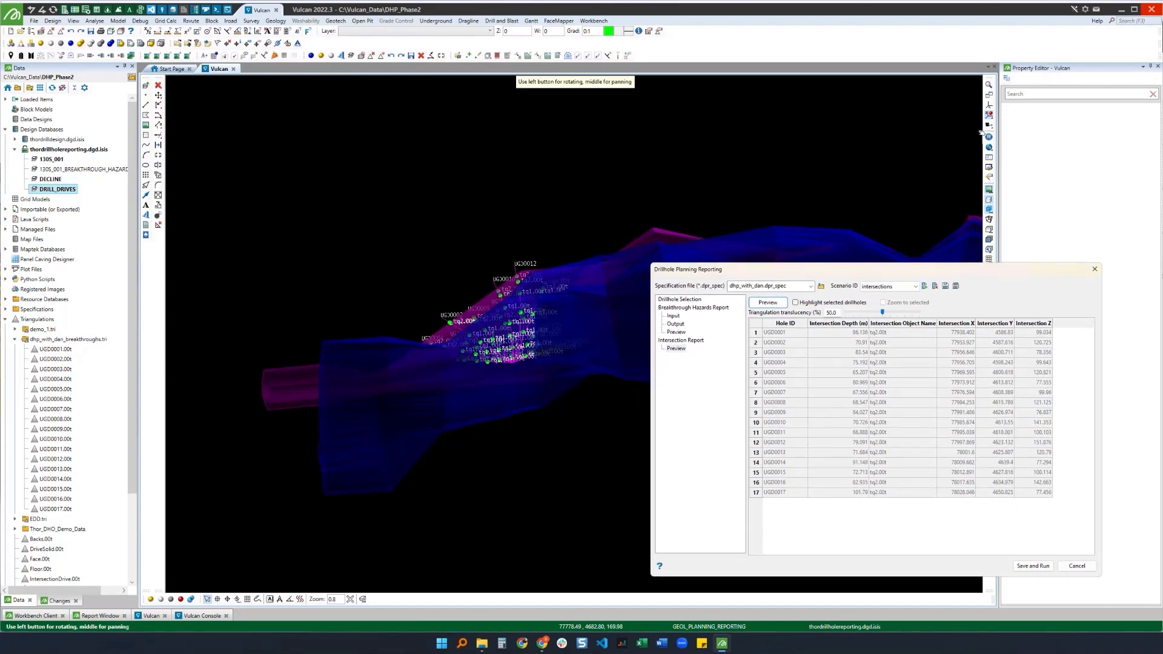
pyautogui.click(497, 343)
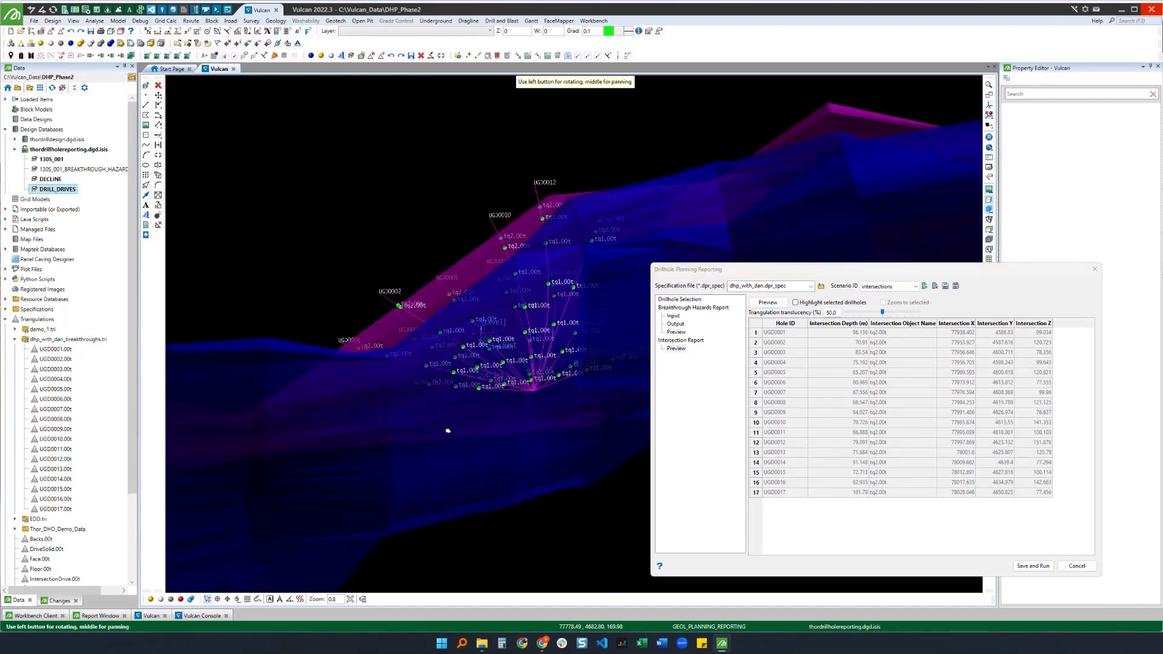
pyautogui.moveTo(452, 429); pyautogui.dragTo(478, 266)
pyautogui.scroll(5, 460, 254)
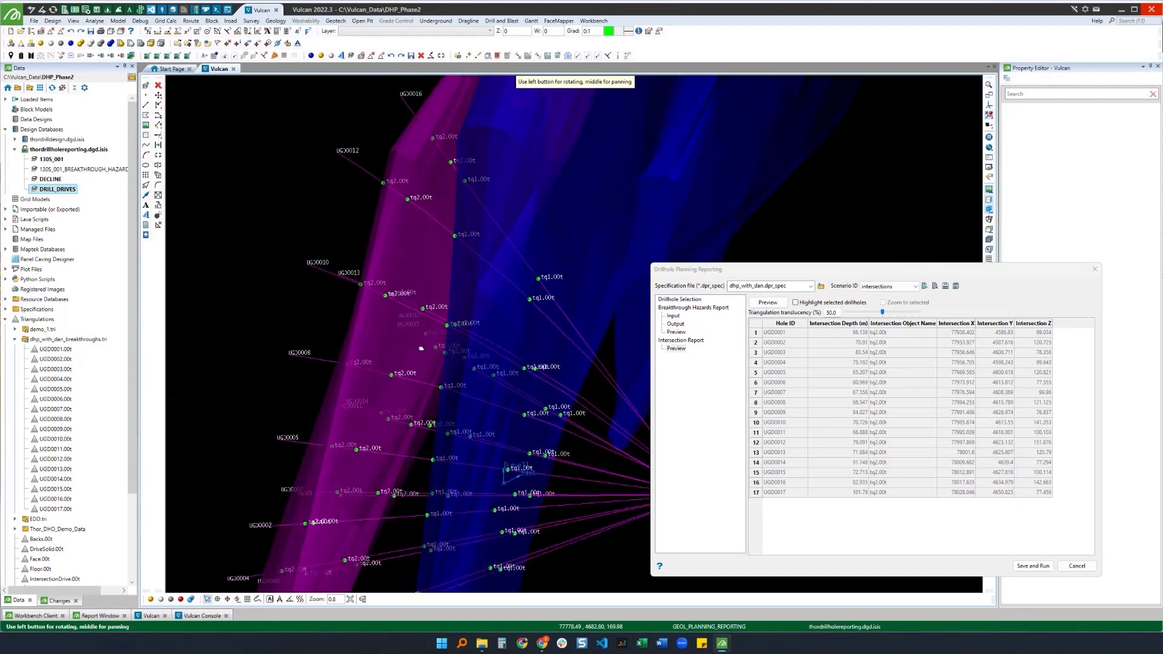
pyautogui.scroll(4, 526, 367)
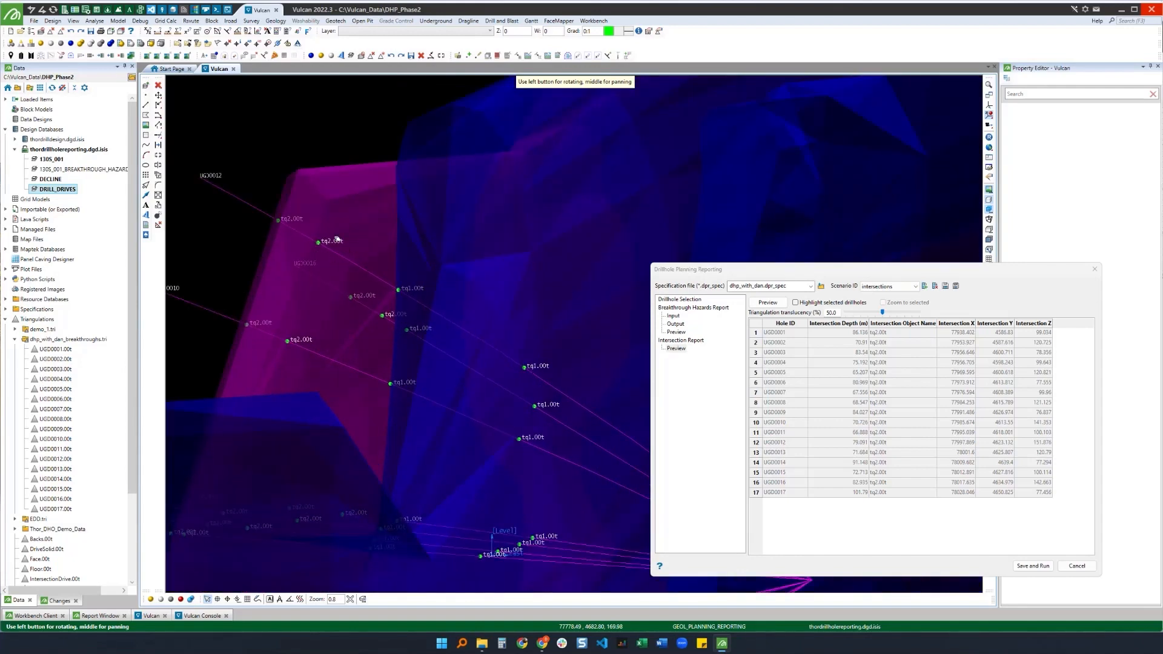
pyautogui.scroll(-5, 335, 252)
pyautogui.moveTo(335, 252); pyautogui.dragTo(388, 412)
pyautogui.moveTo(783, 271); pyautogui.dragTo(569, 165)
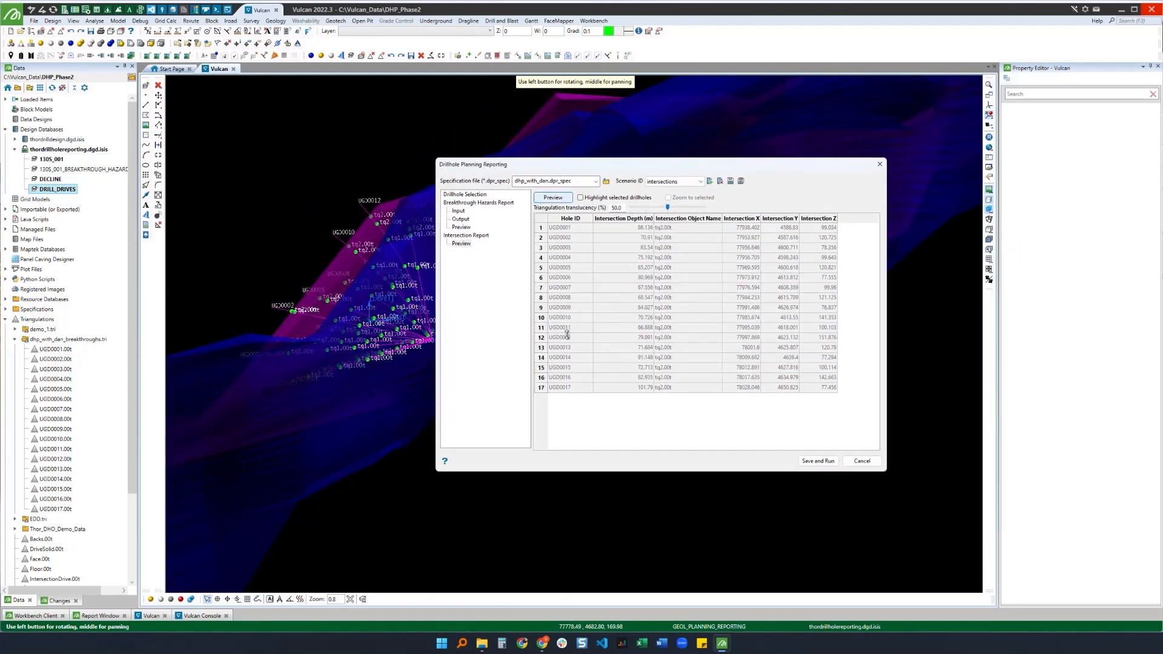
# Step: Save and run the report, then hide the two drive triangulations from the view
pyautogui.click(817, 461)
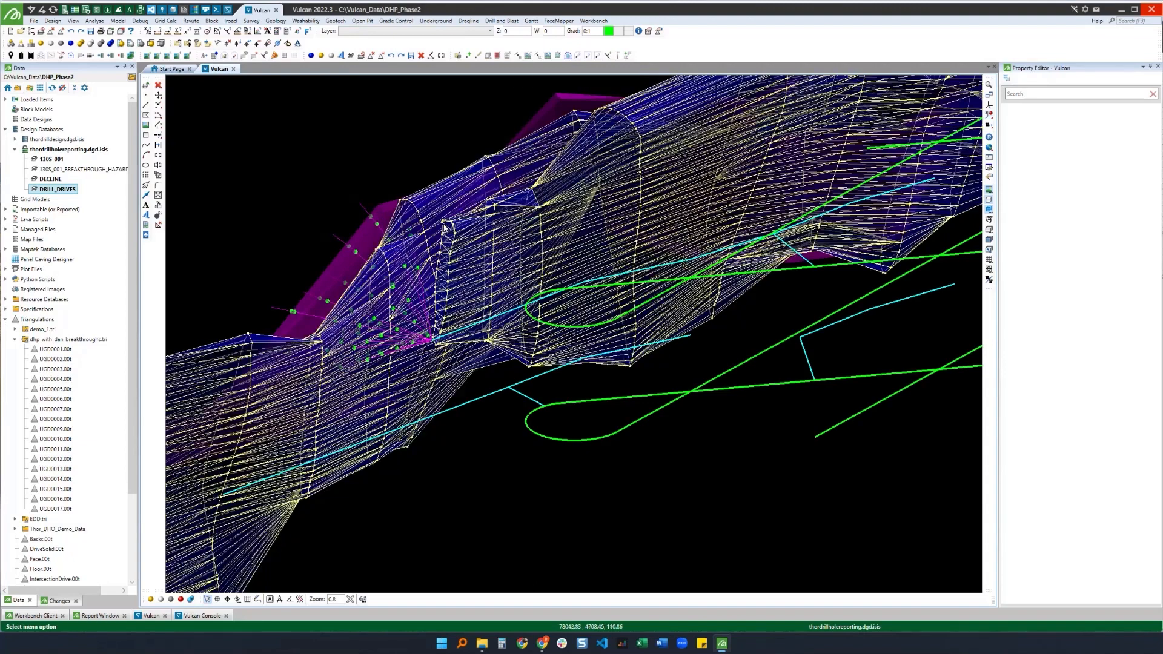
pyautogui.rightClick(445, 227)
pyautogui.click(465, 274)
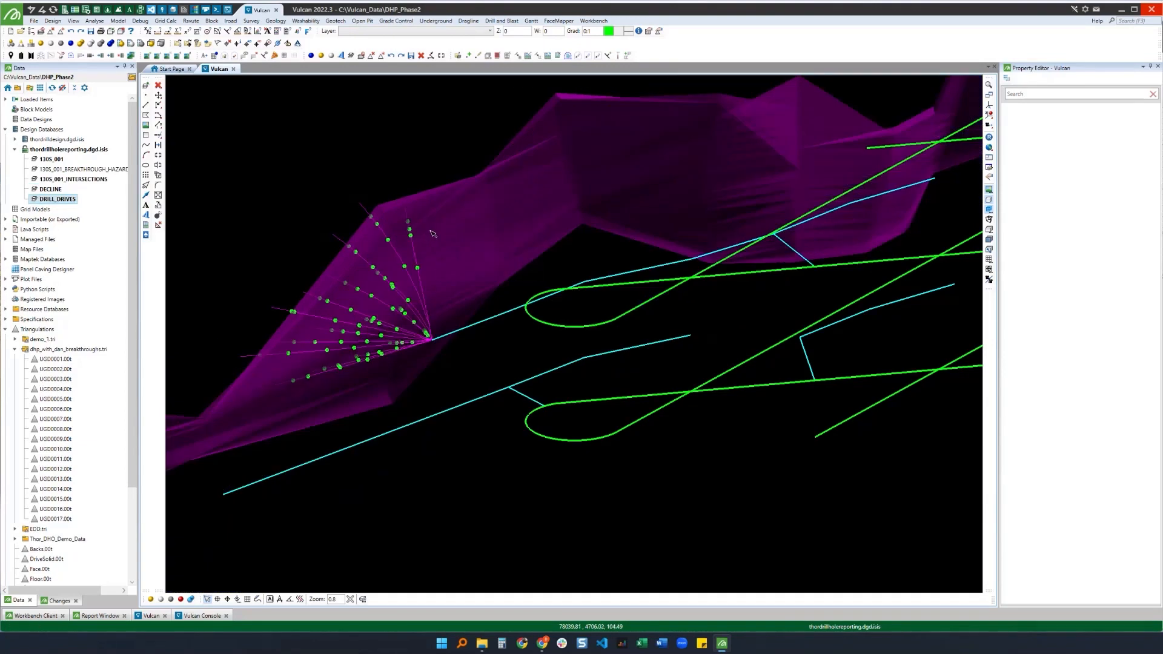
pyautogui.rightClick(433, 233)
pyautogui.click(461, 277)
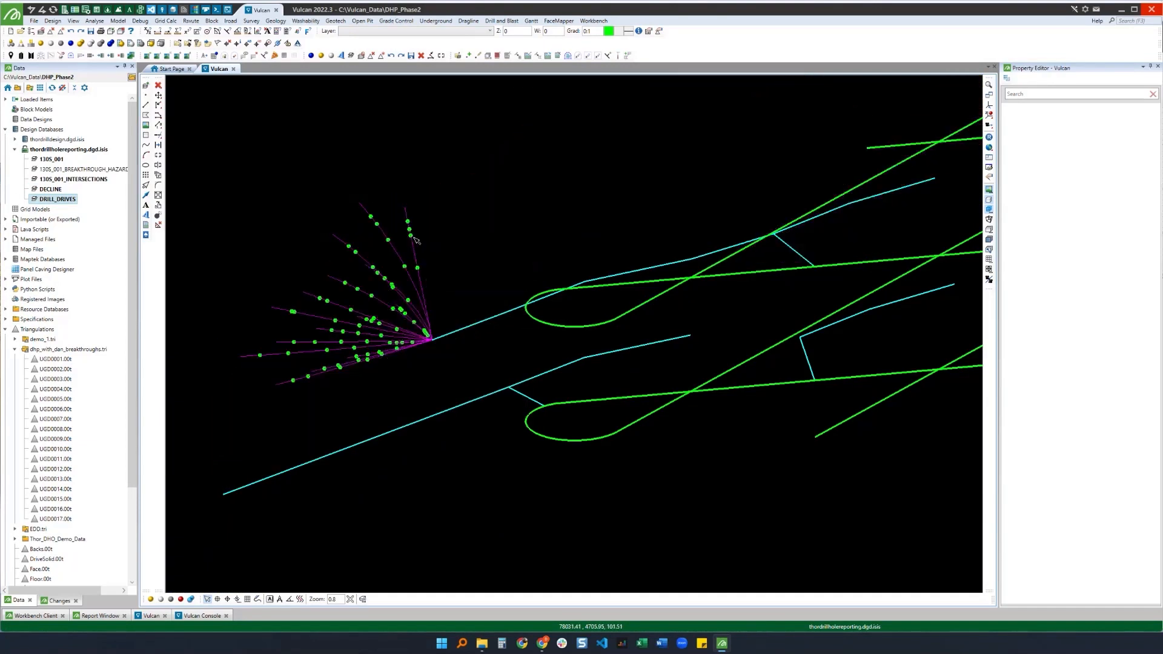
# Step: Select an intersection point and examine its name, intersected triangulation and intersection depth properties
pyautogui.click(410, 235)
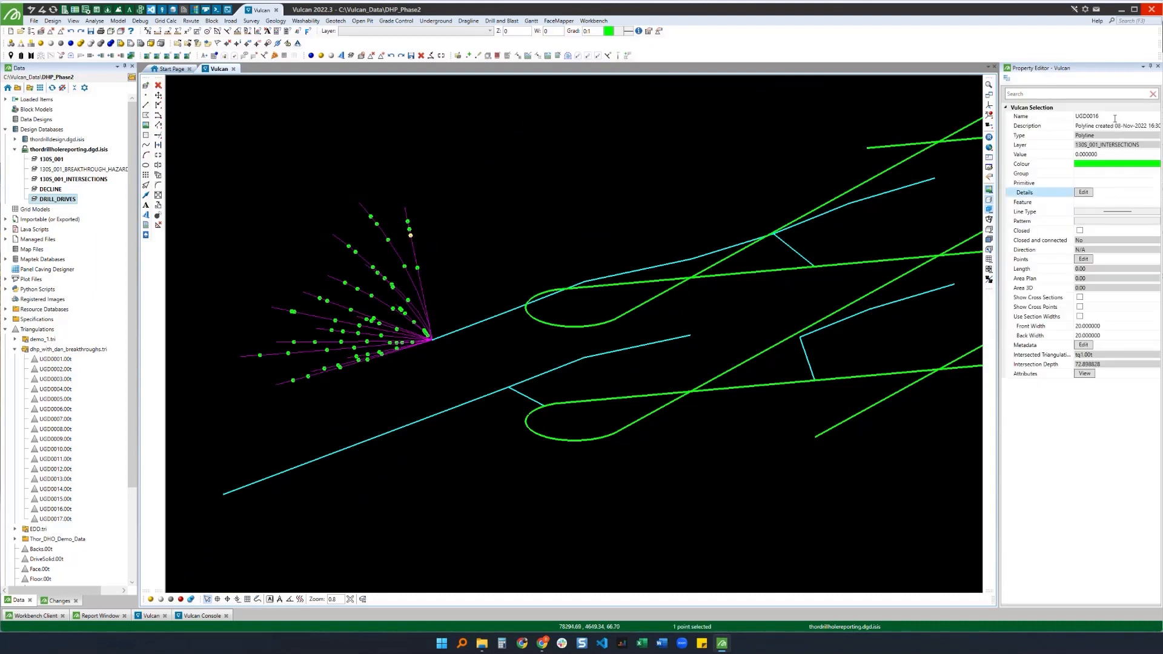
pyautogui.click(1094, 115)
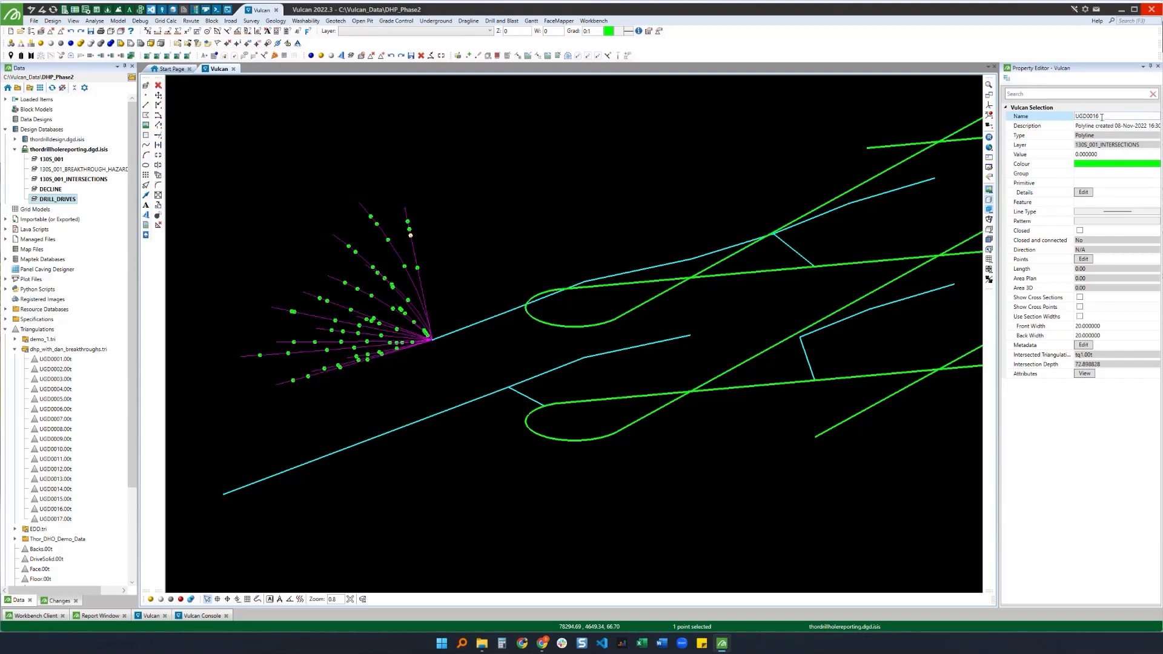
pyautogui.click(1107, 124)
pyautogui.click(1101, 117)
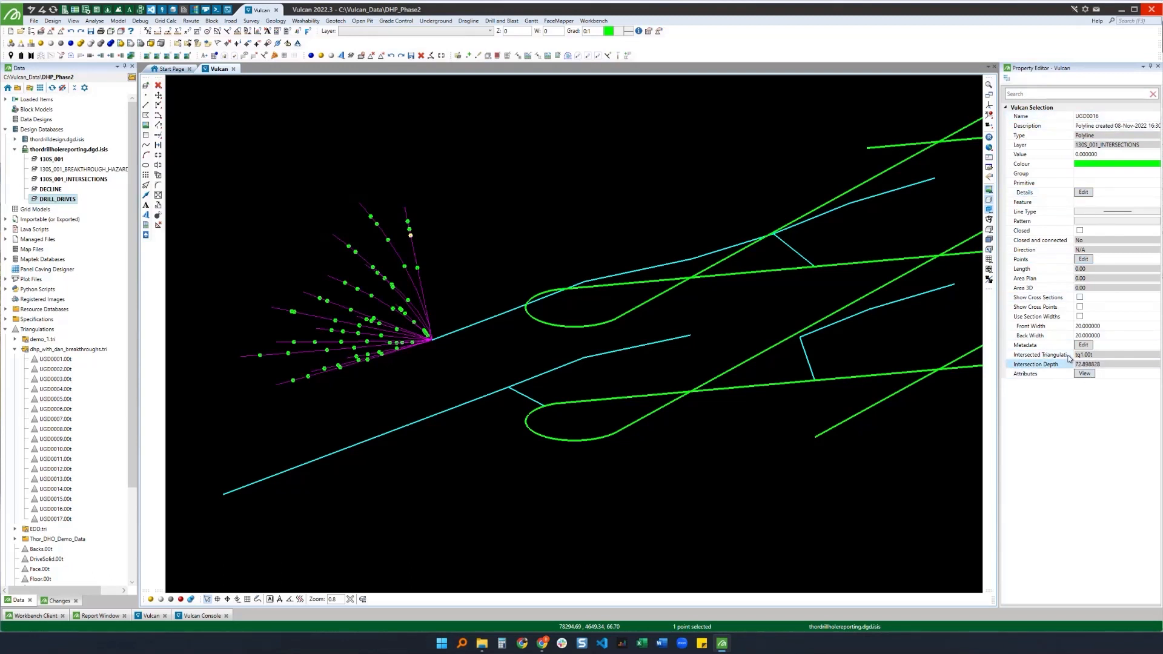
pyautogui.click(1099, 356)
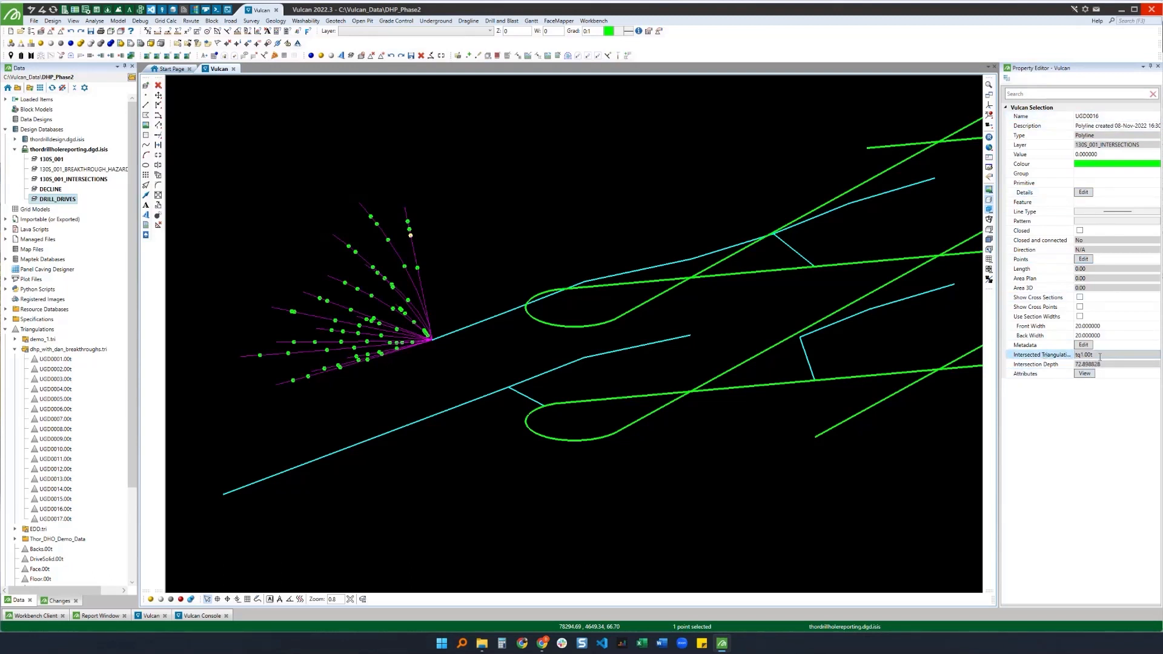
pyautogui.click(1085, 364)
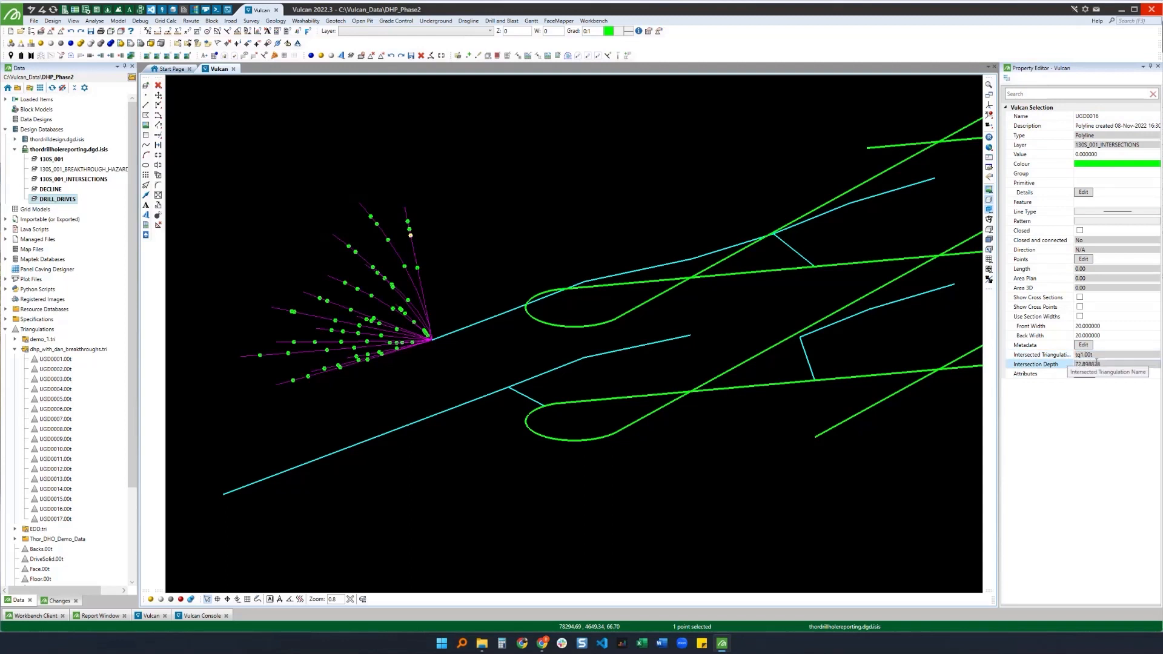
# Step: Open the 1305_001_INTERSECTIONS.csv file from the project folder in the CSV Editor
pyautogui.click(410, 225)
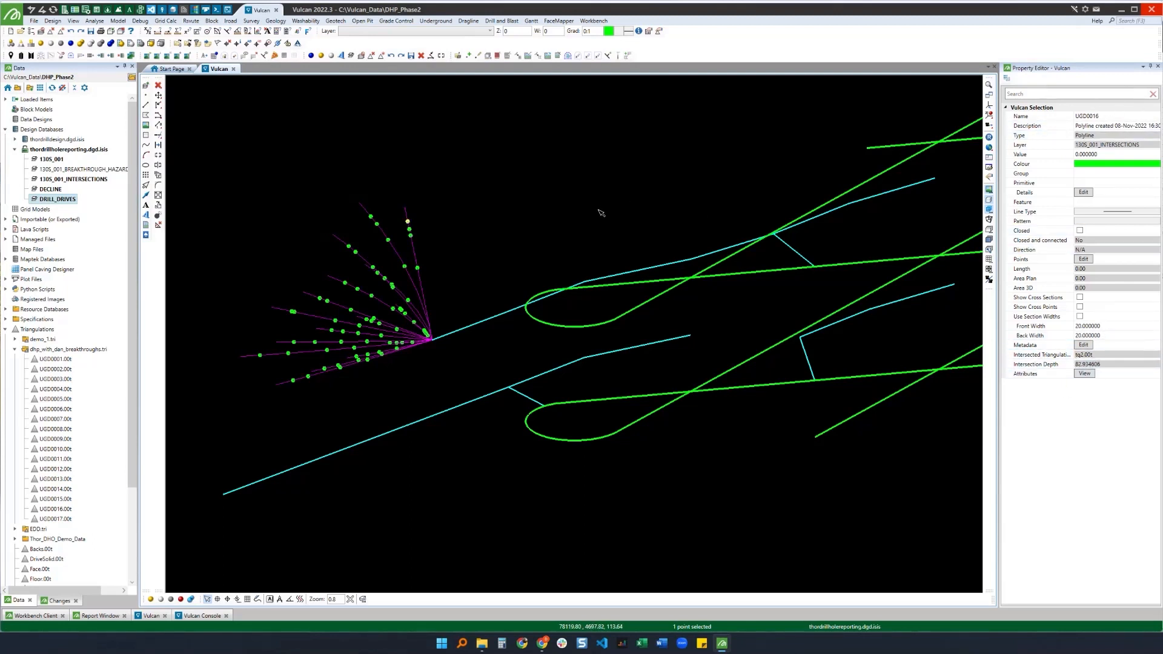
pyautogui.click(321, 210)
pyautogui.click(18, 88)
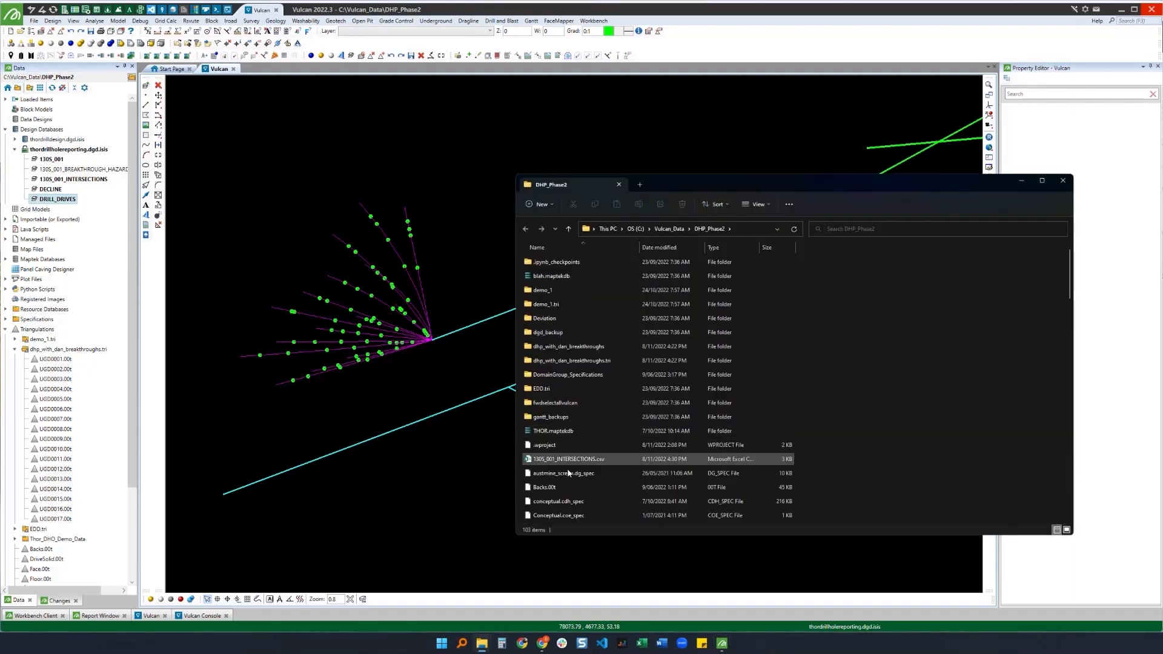
pyautogui.rightClick(572, 462)
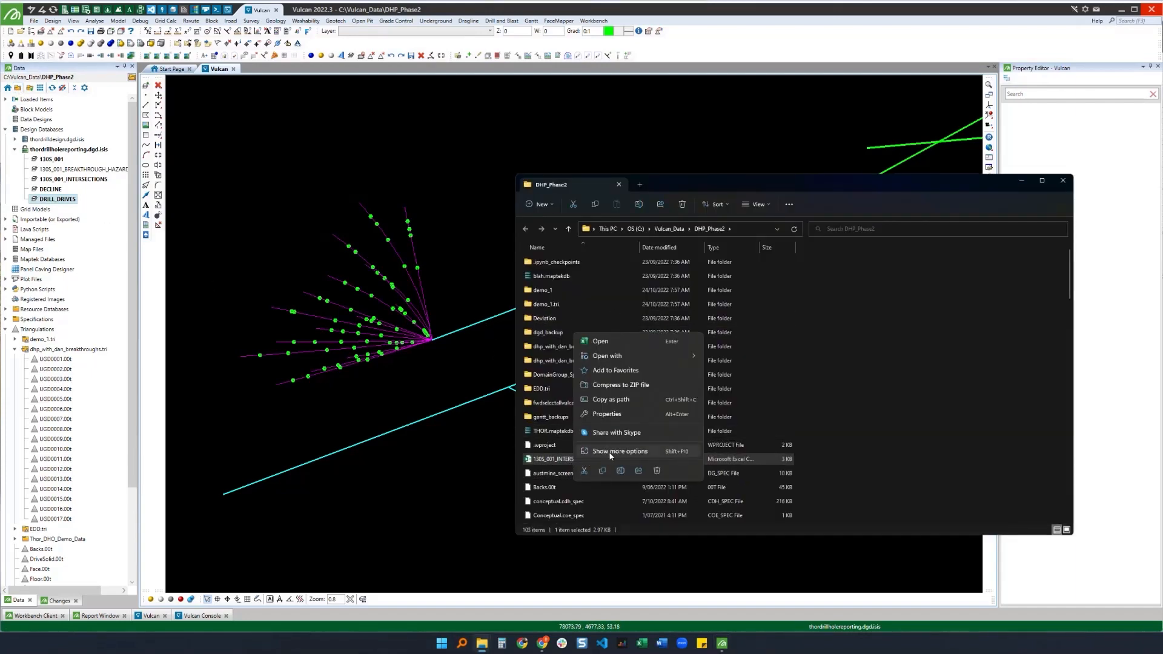
pyautogui.click(612, 455)
pyautogui.moveTo(612, 330)
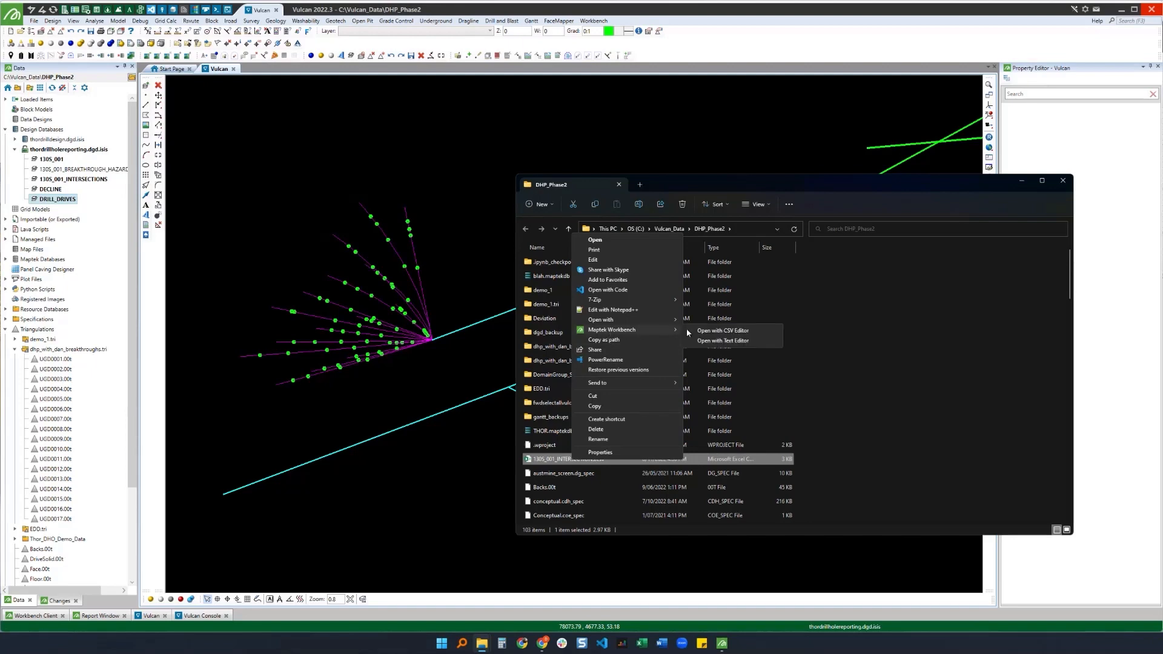
pyautogui.click(723, 330)
pyautogui.click(1021, 181)
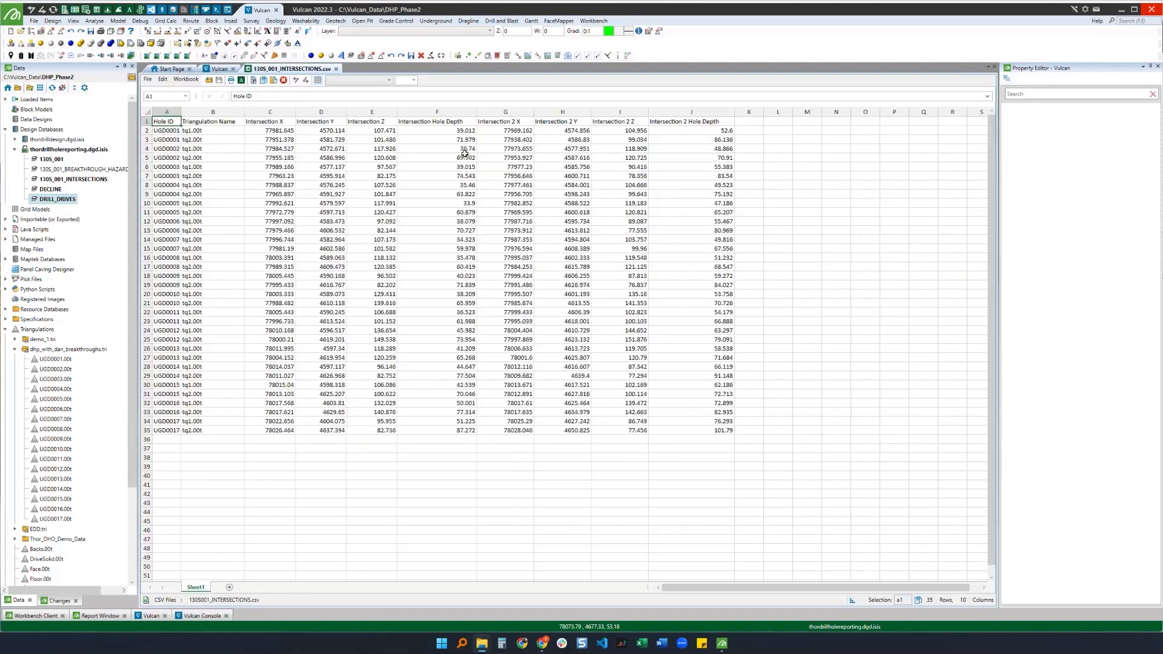
# Step: Review the CSV columns for triangulation names, intersection coordinates and hole depths
pyautogui.click(196, 131)
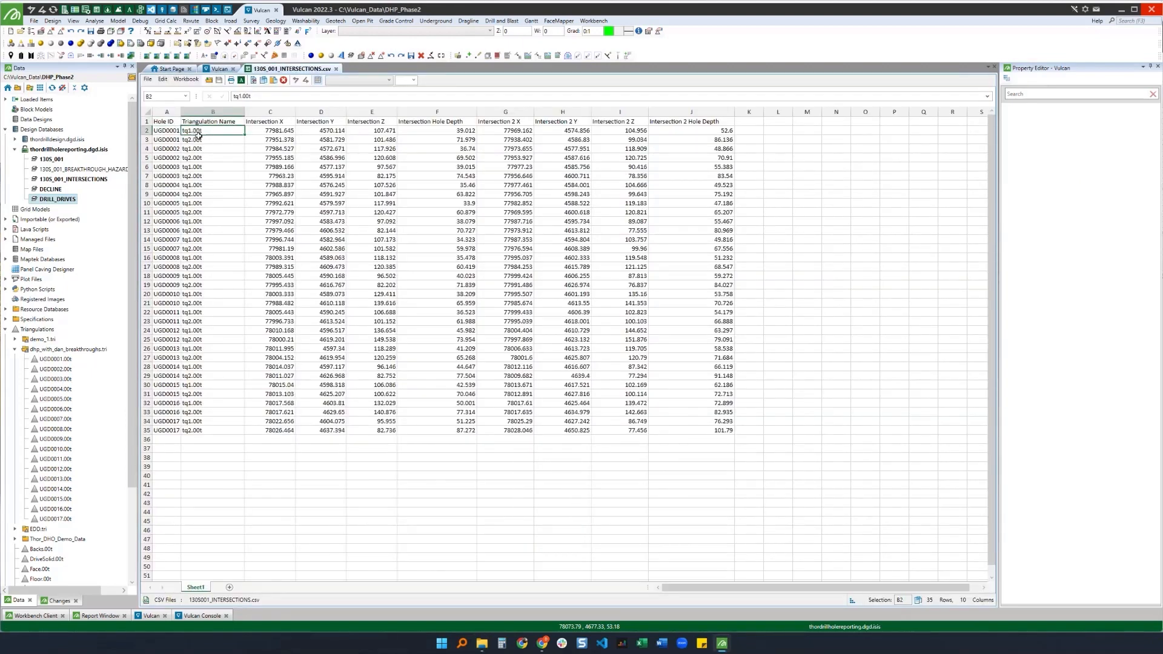
pyautogui.click(197, 140)
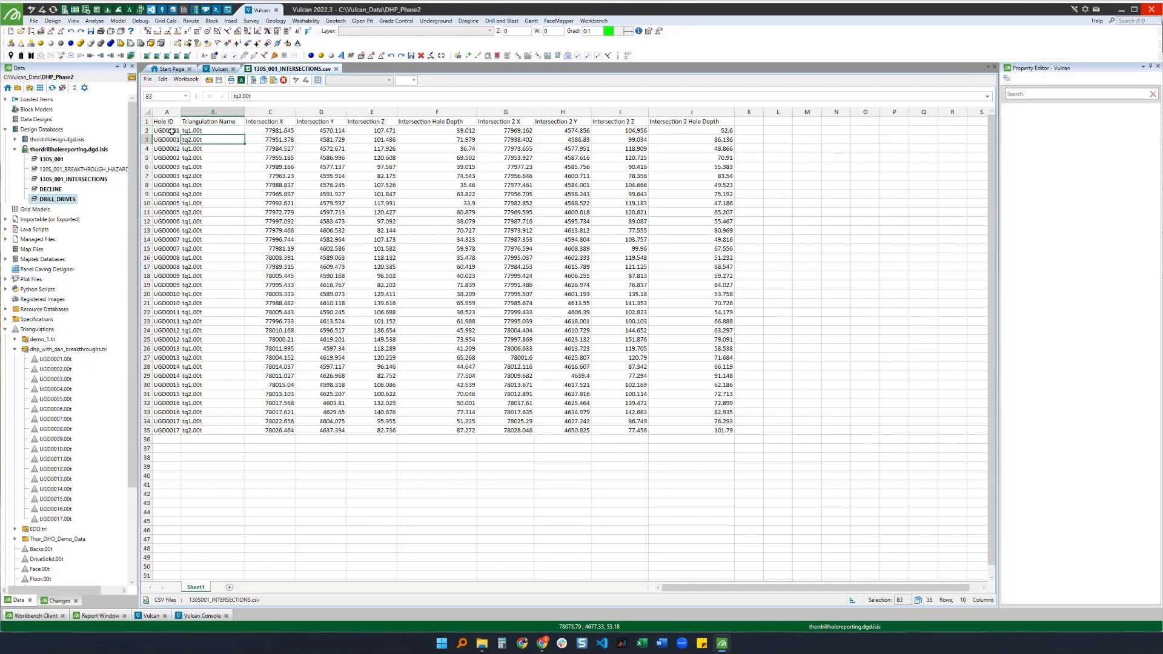
pyautogui.moveTo(273, 131); pyautogui.dragTo(368, 129)
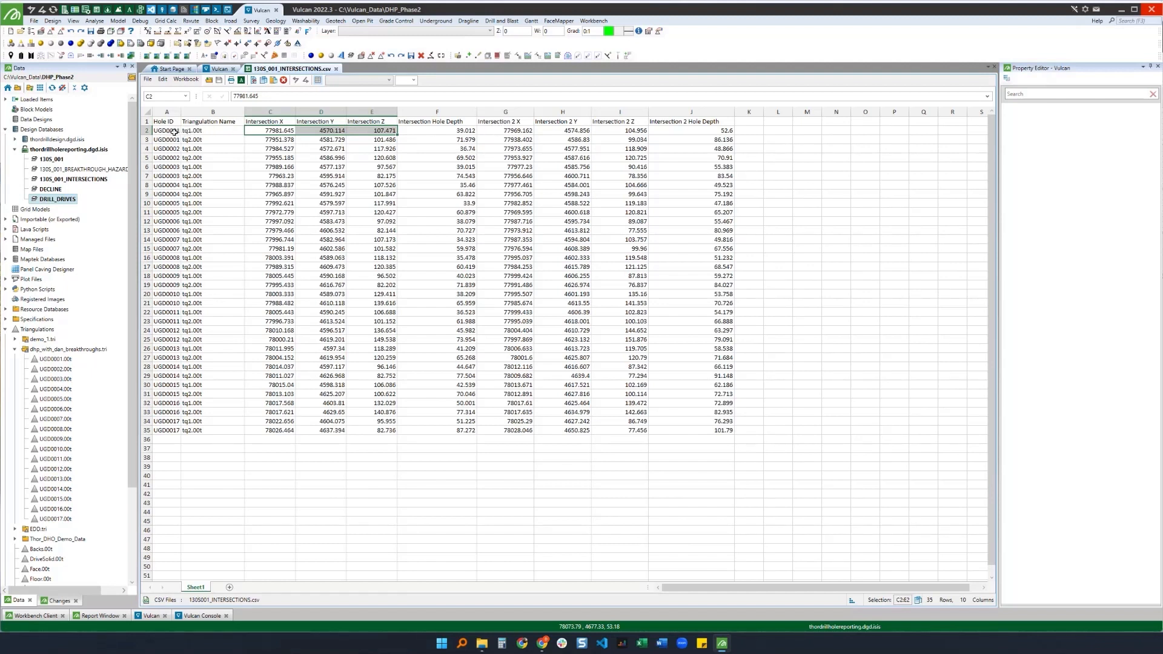
pyautogui.moveTo(515, 131); pyautogui.dragTo(670, 129)
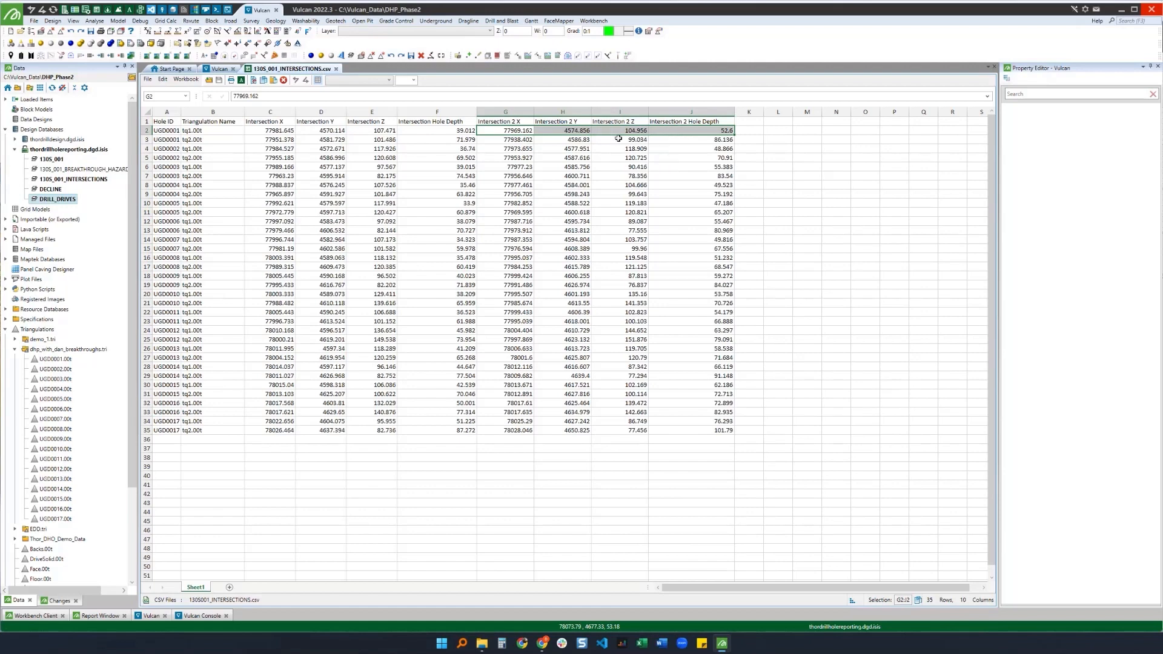
pyautogui.click(174, 131)
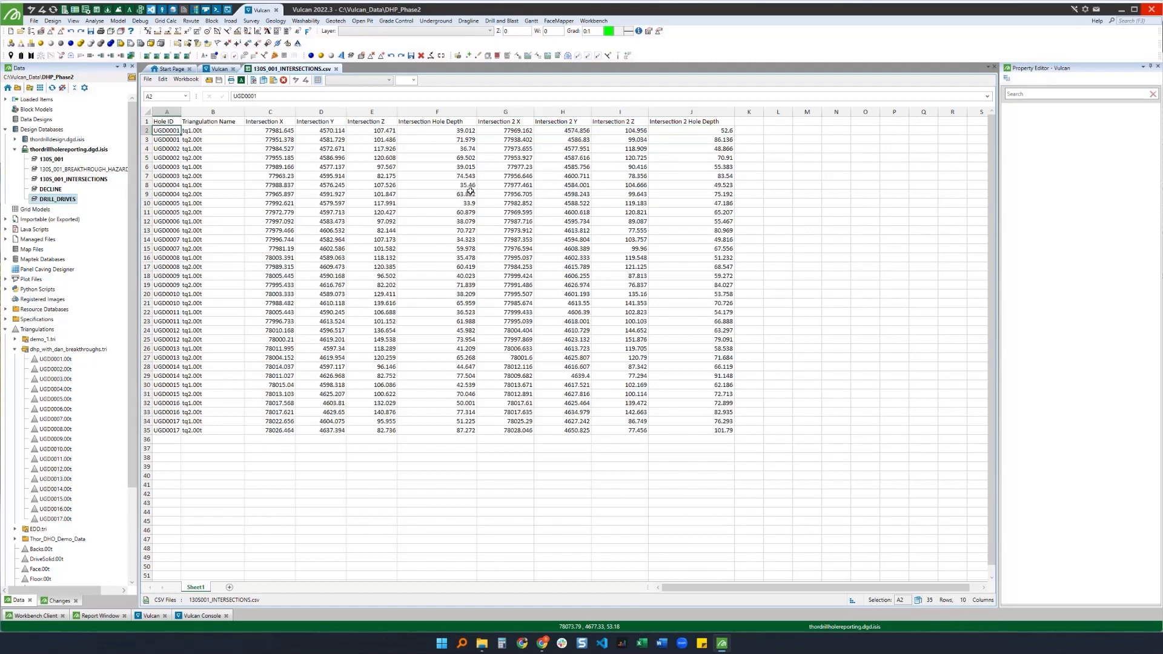
pyautogui.click(203, 132)
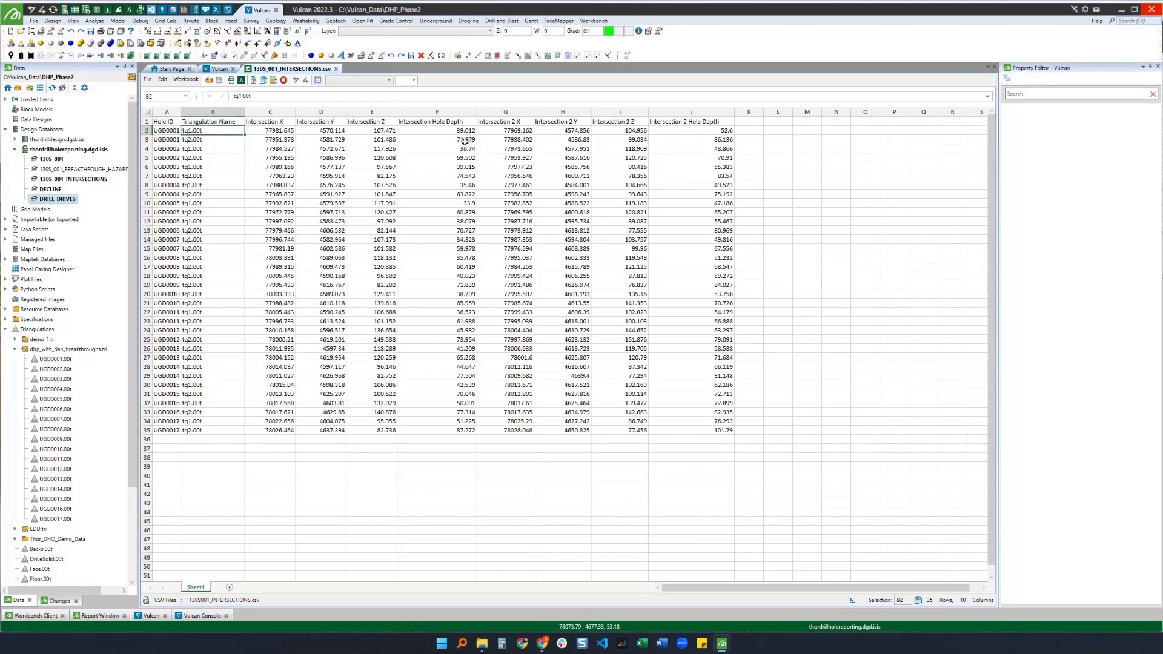
pyautogui.click(439, 132)
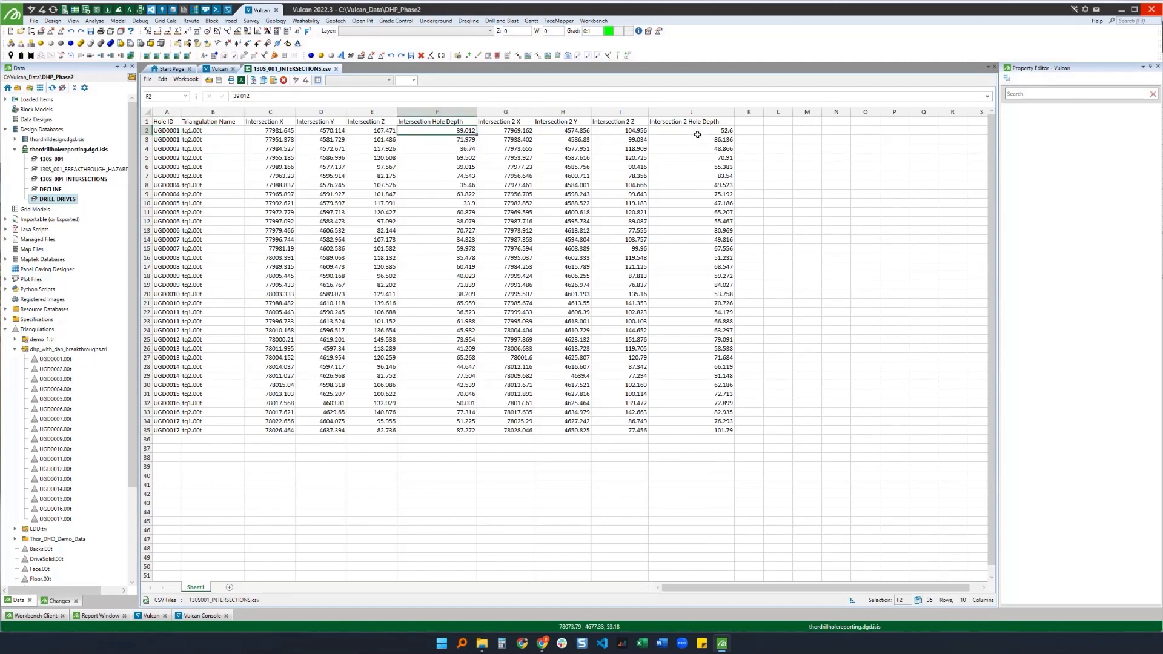
pyautogui.click(697, 132)
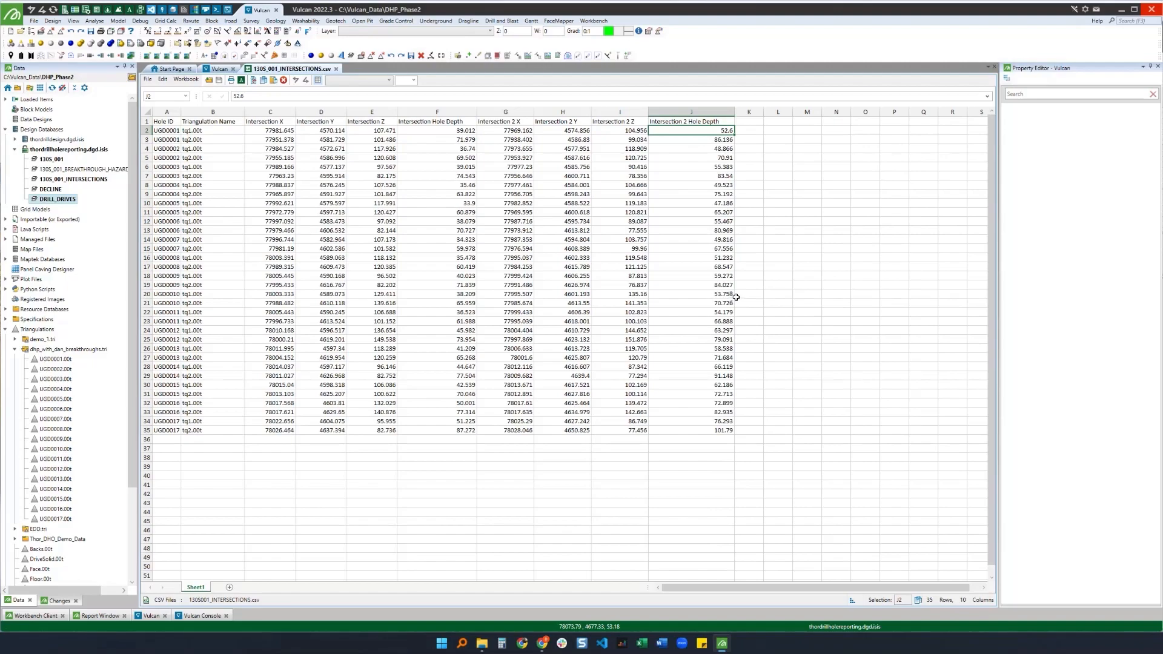